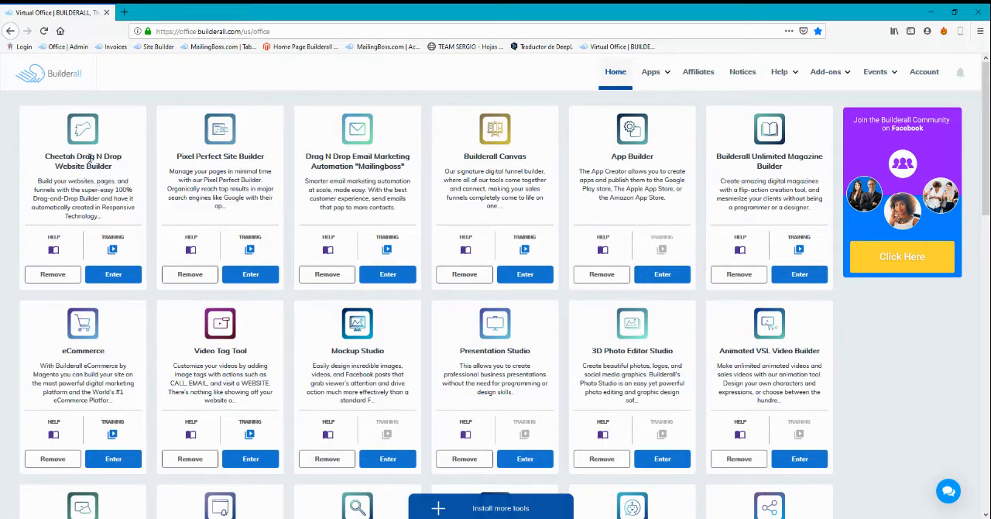
Open the Cheetah Drag N Drop Website Builder and start a new site titled "Pizza Delivery"
left_click(113, 275)
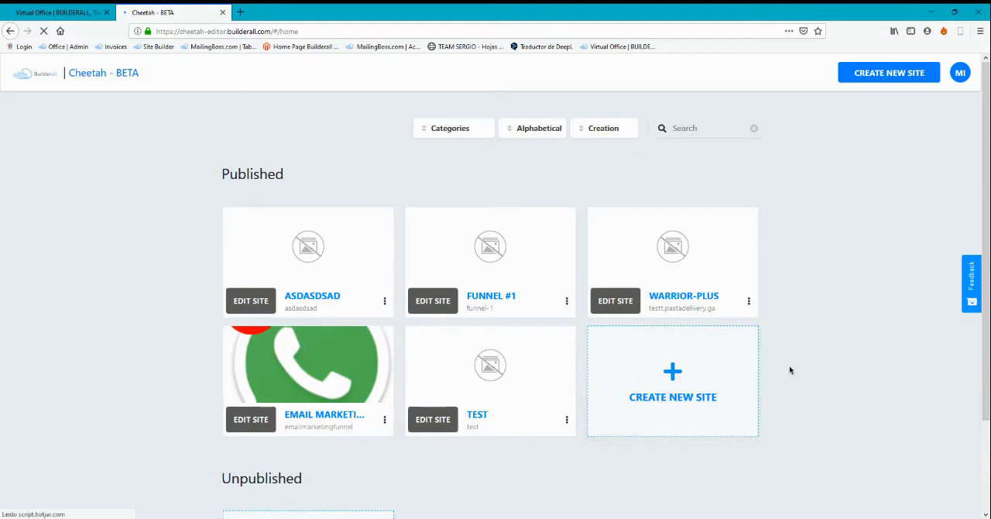
left_click(675, 398)
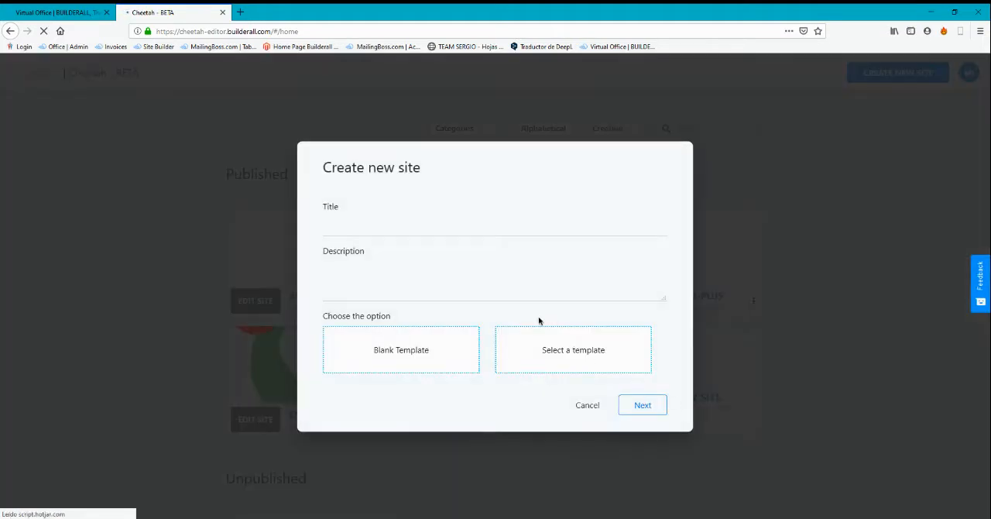
left_click(509, 221)
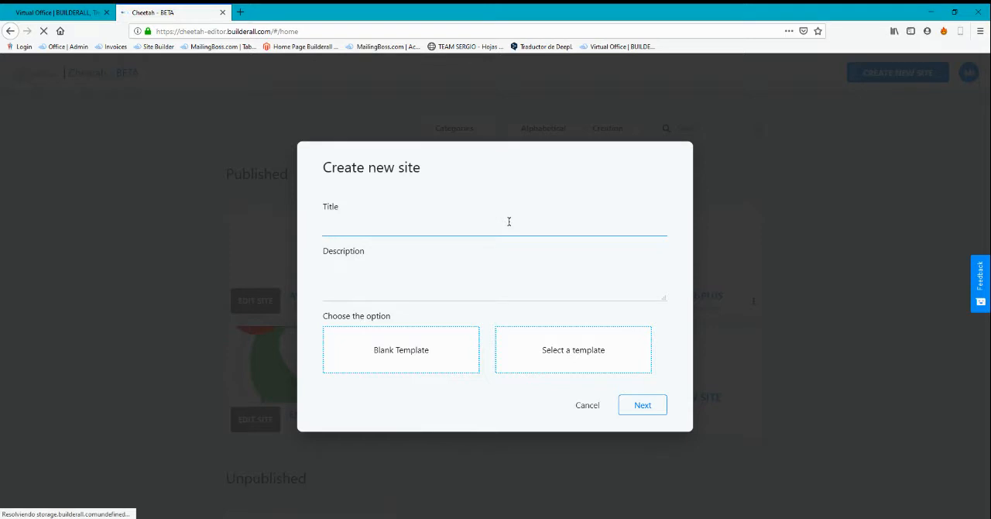
type("P")
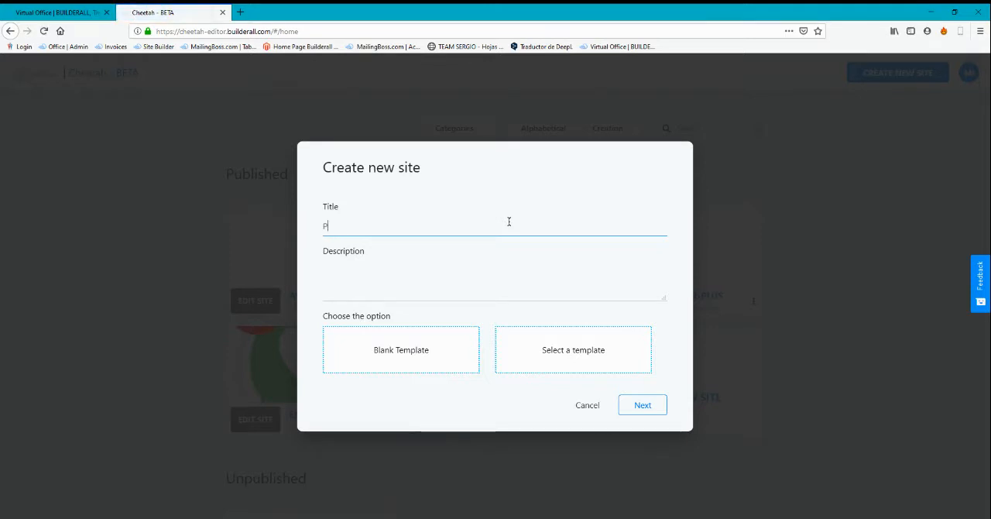
type("izza Delivery")
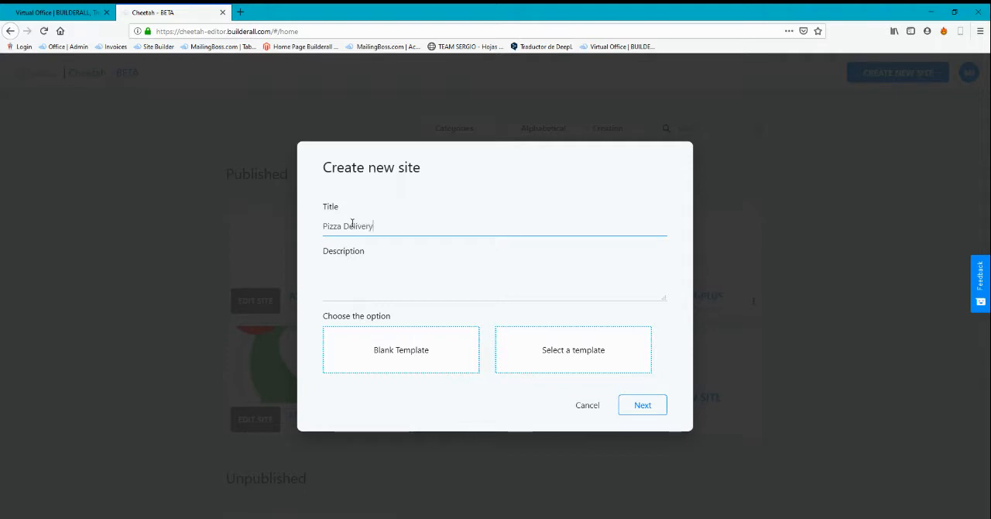
Enter "Pizza Delivery" as the site description and create the site from the blank template
left_click(424, 286)
type("Pizza Delivery")
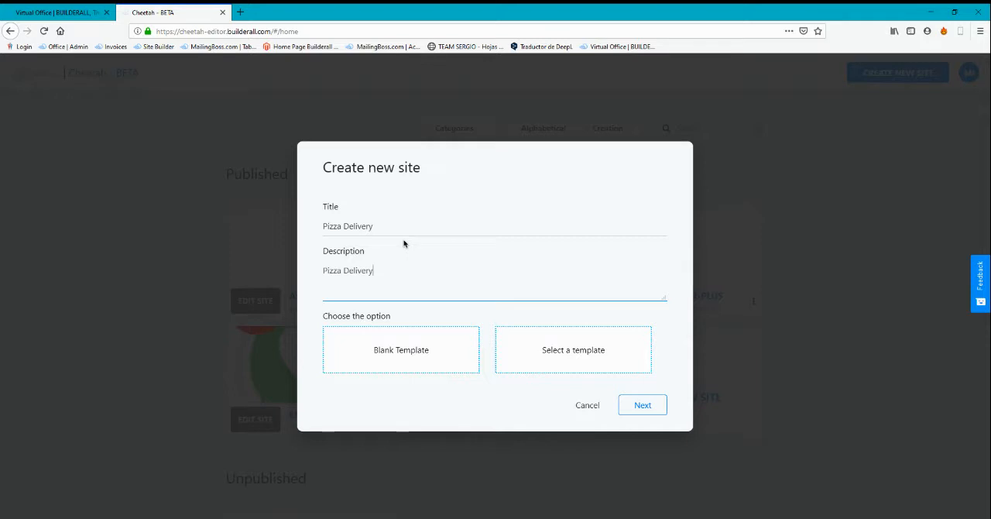
left_click(379, 360)
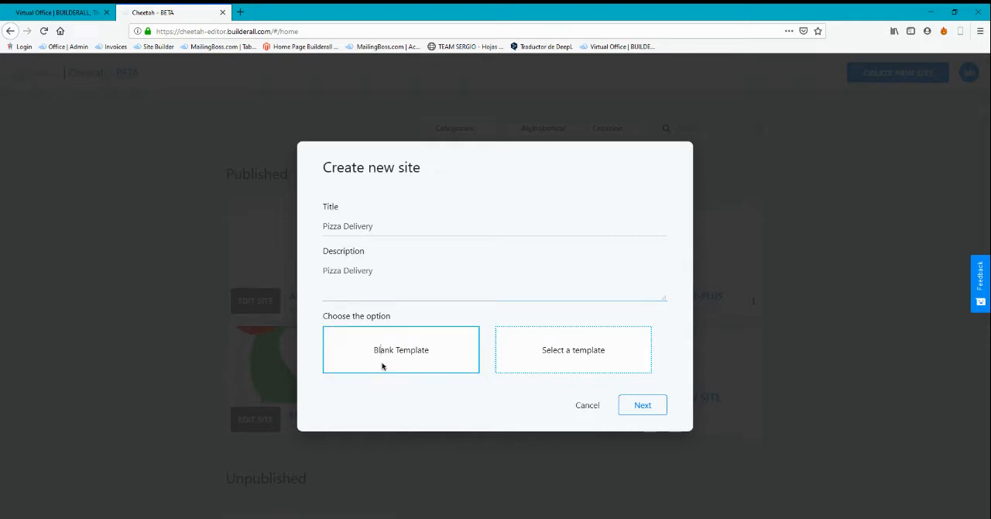
left_click(642, 402)
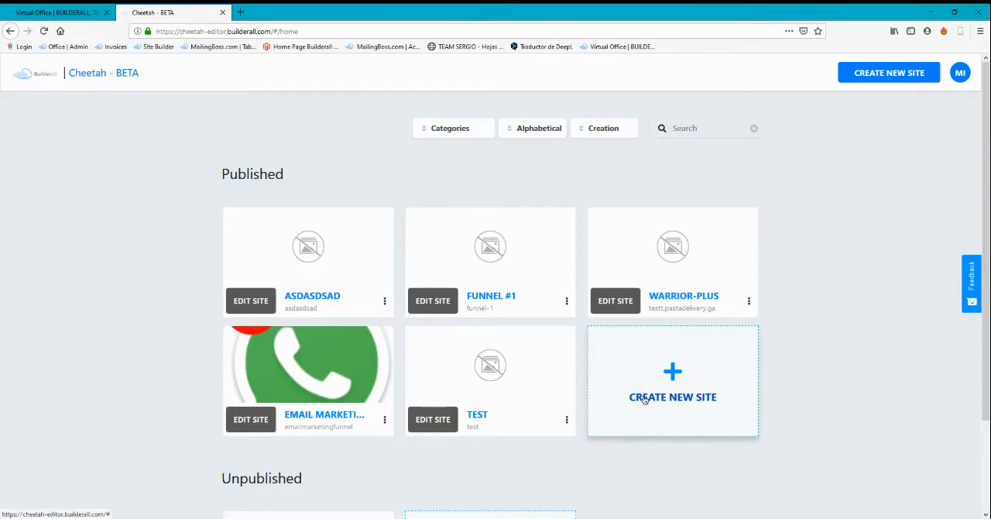
Open the unpublished Pizza Delivery site for editing
scroll(644, 399, "down", 3)
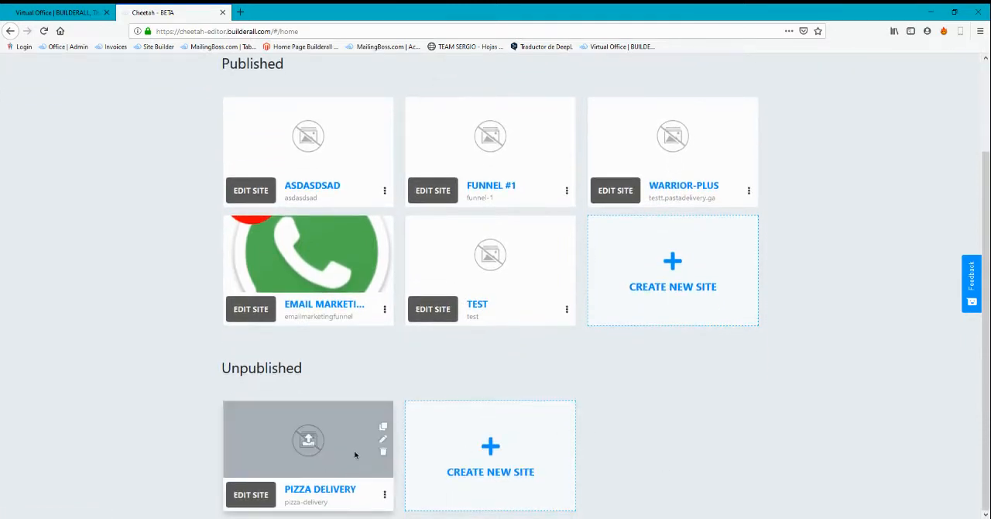
left_click_drag(221, 368, 325, 370)
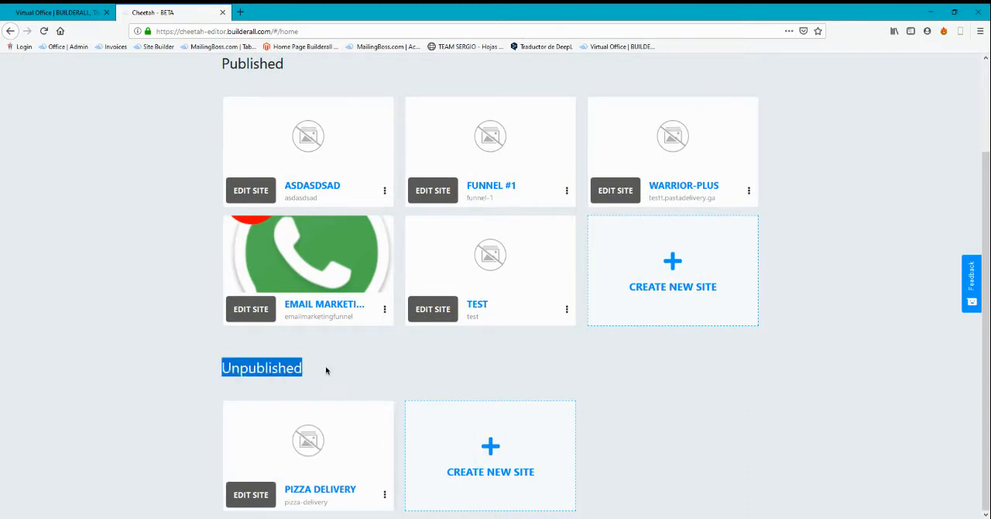
left_click(325, 370)
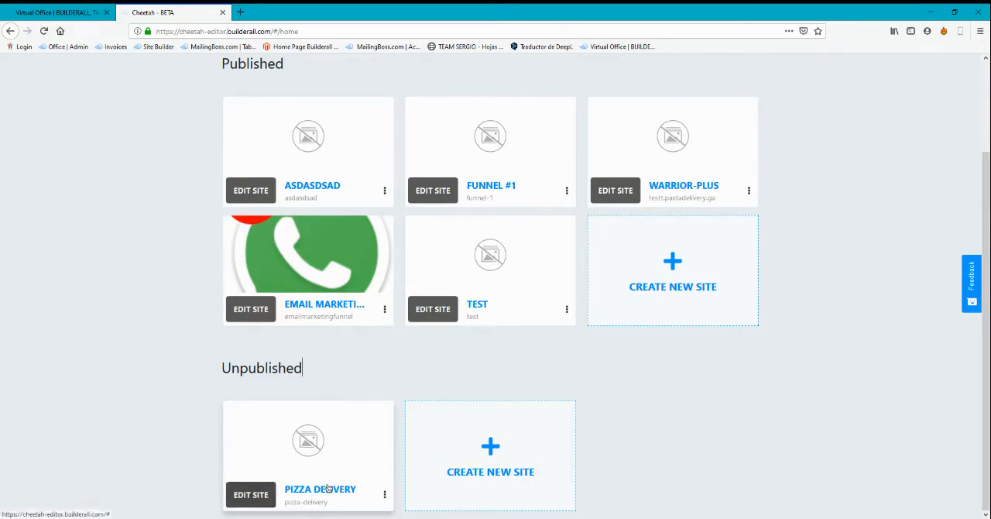
left_click(253, 495)
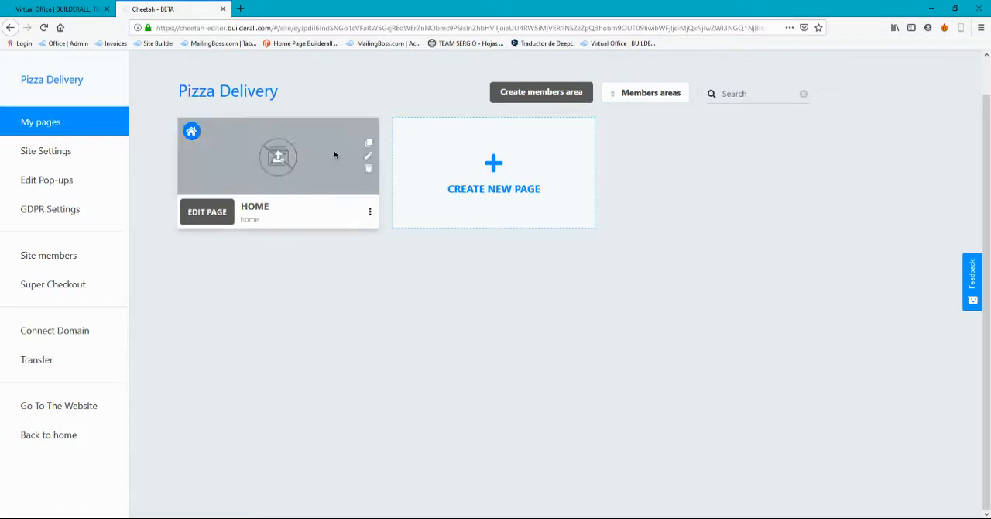
Start a new page in the Pizza Delivery site and name it "Contact us"
left_click(504, 172)
left_click(383, 180)
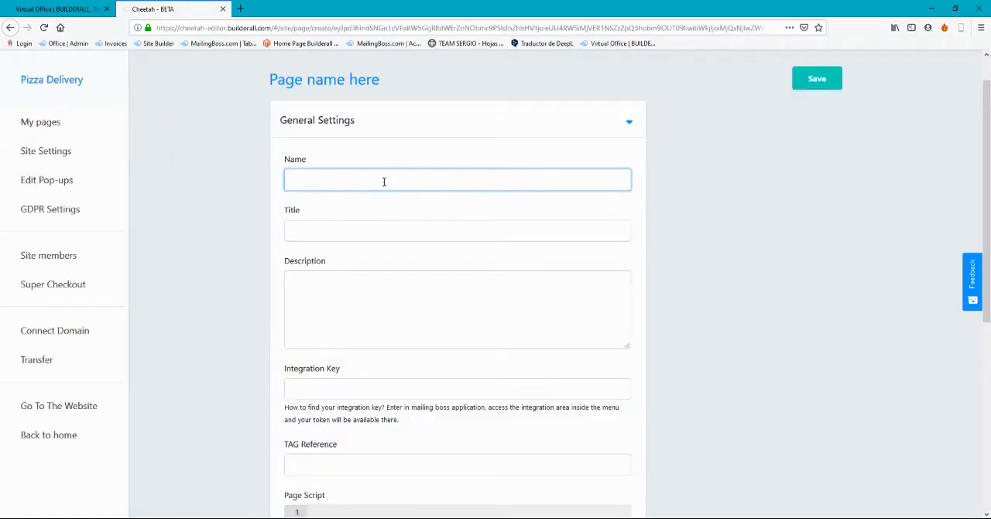
type("Contact us")
key("Tab")
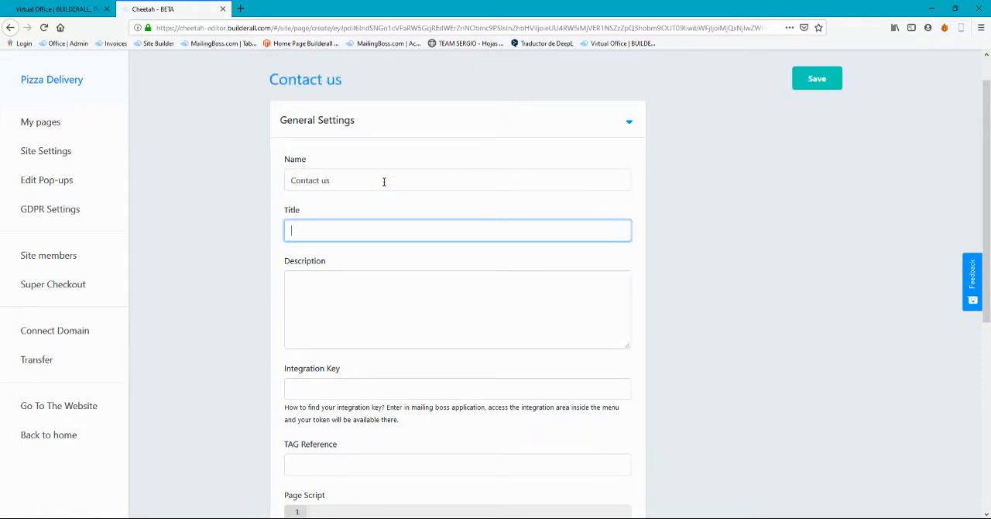
Set both the title and the description of the new page to "Contact us" and save the page
type("Contact us")
key("ctrl+a")
key("ctrl+c")
key("Tab")
key("ctrl+v")
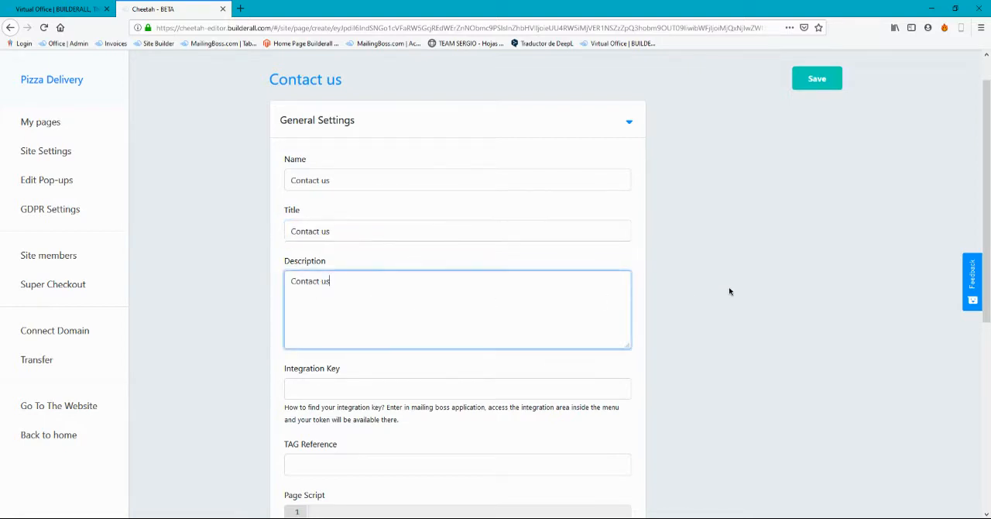
scroll(685, 298, "down", 3)
scroll(633, 305, "up", 6)
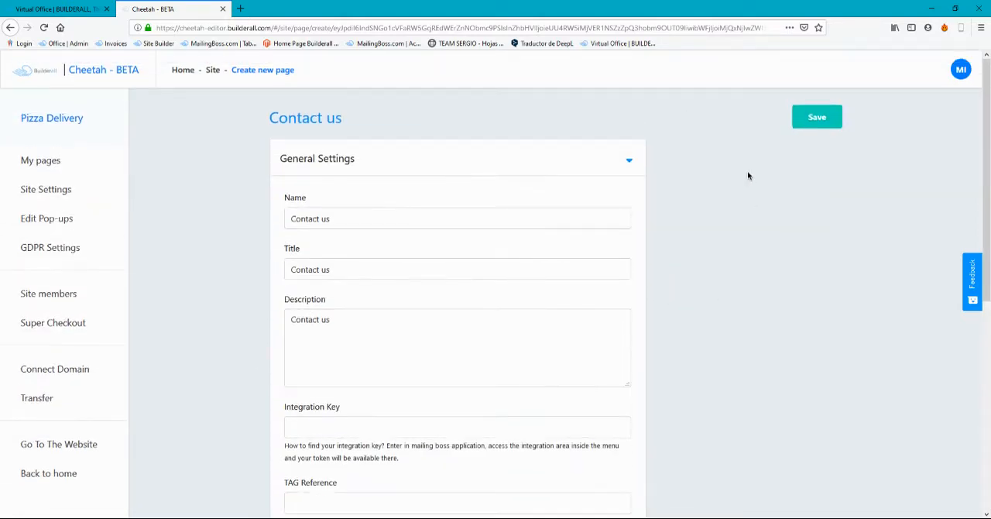
left_click(817, 117)
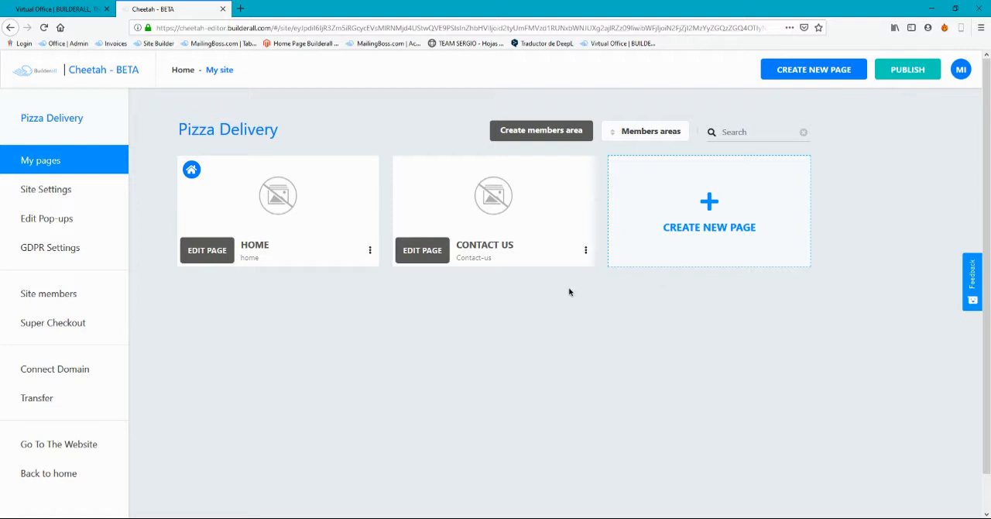
Open the Home page in the page editor and list the ready-made 1st Fold panels
left_click(211, 250)
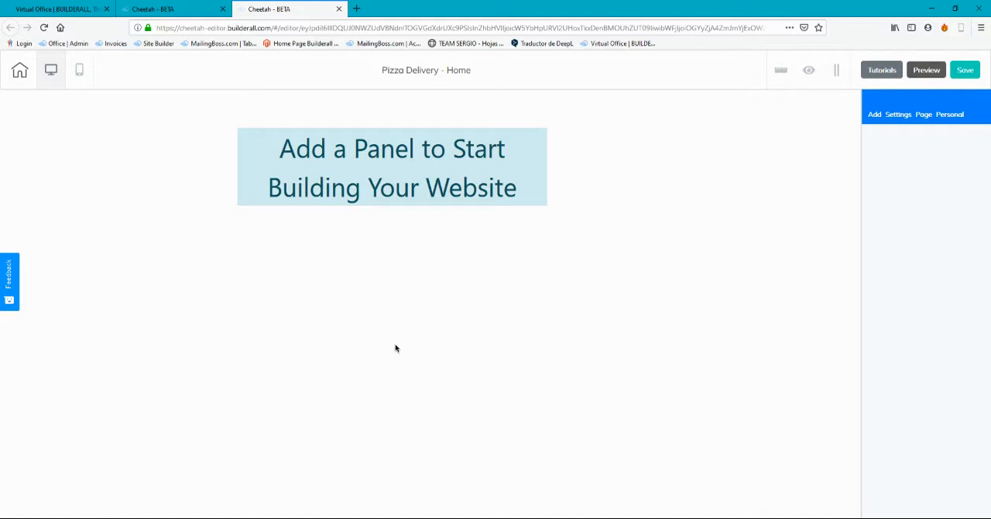
left_click(874, 114)
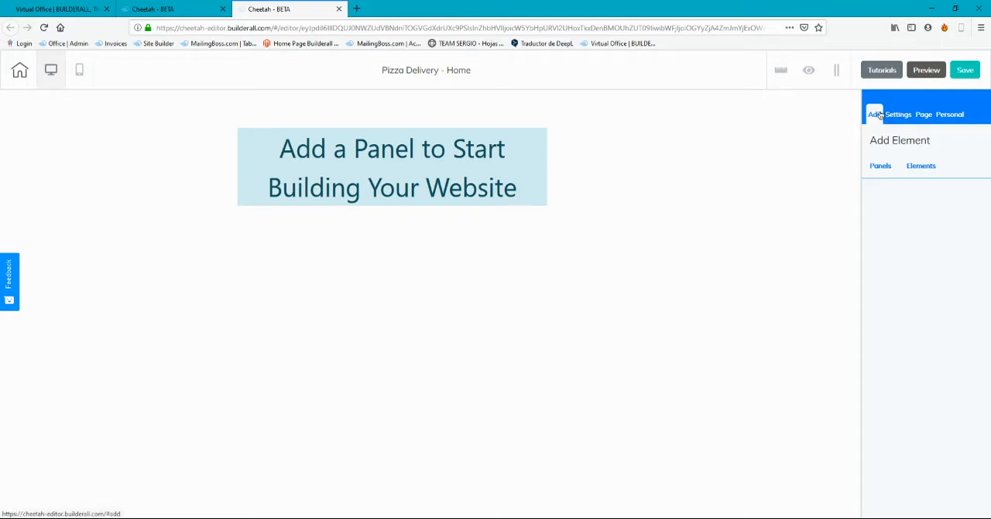
left_click(887, 168)
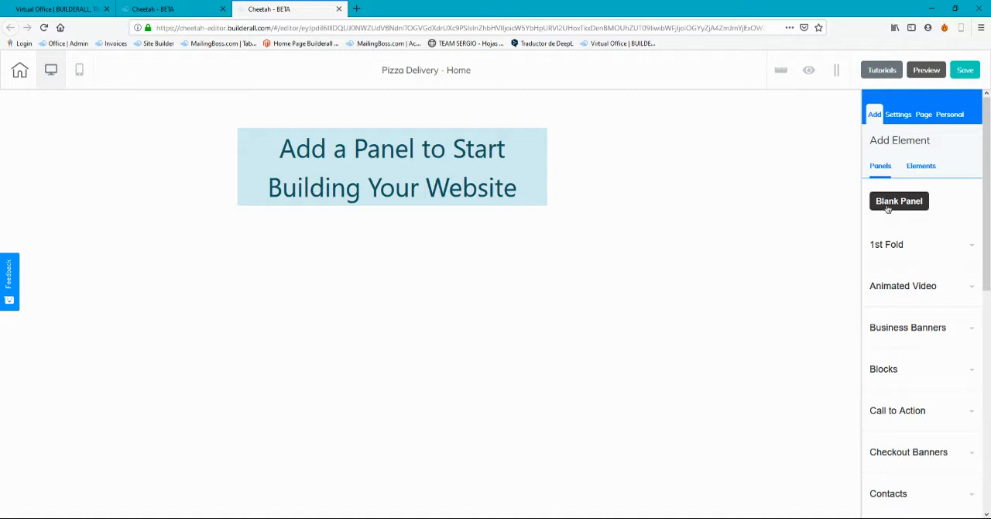
left_click(910, 247)
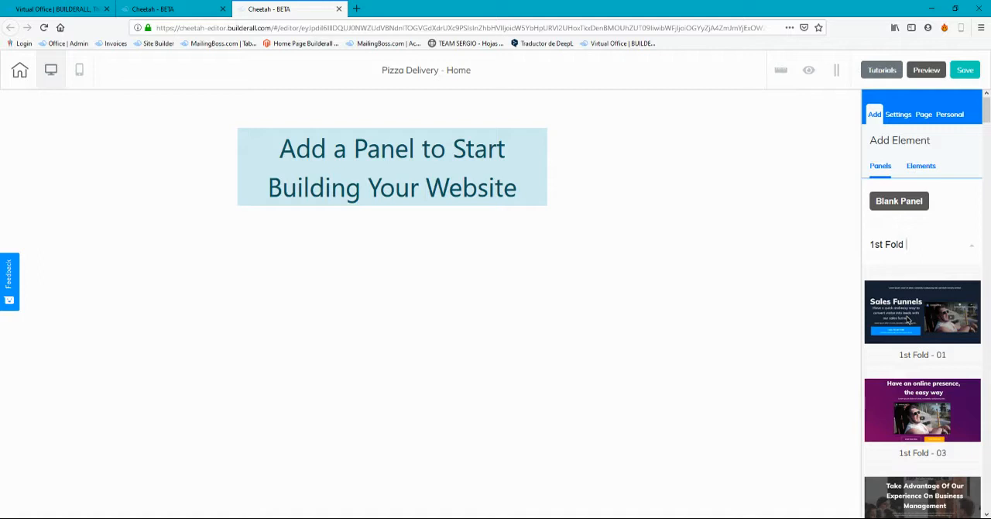
Add the Pizzeria design from the 1st Fold panels to the empty Home page
scroll(921, 294, "down", 5)
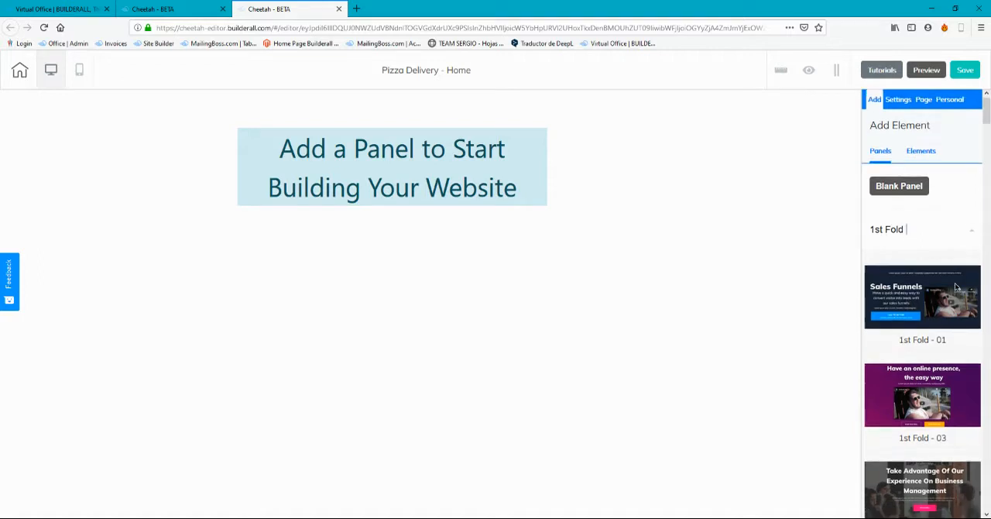
scroll(948, 216, "down", 8)
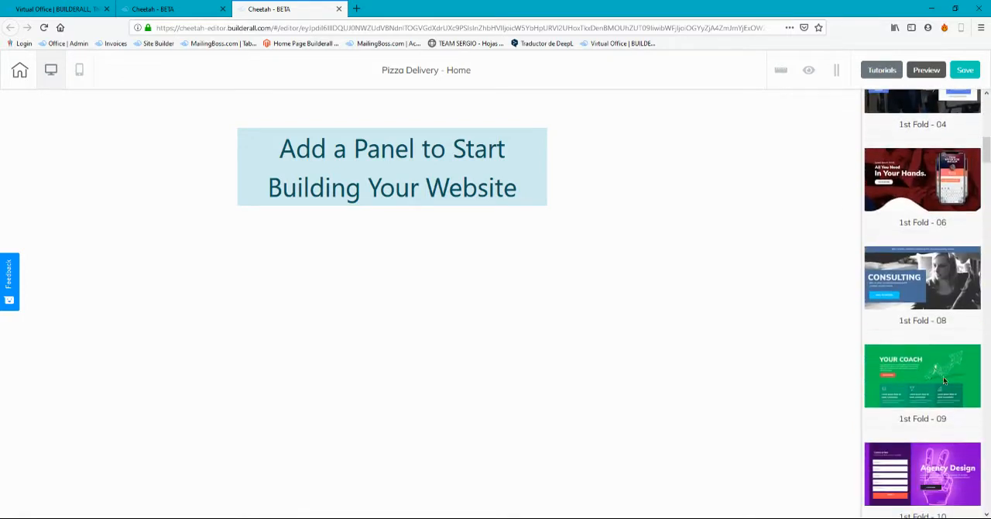
scroll(957, 338, "down", 7)
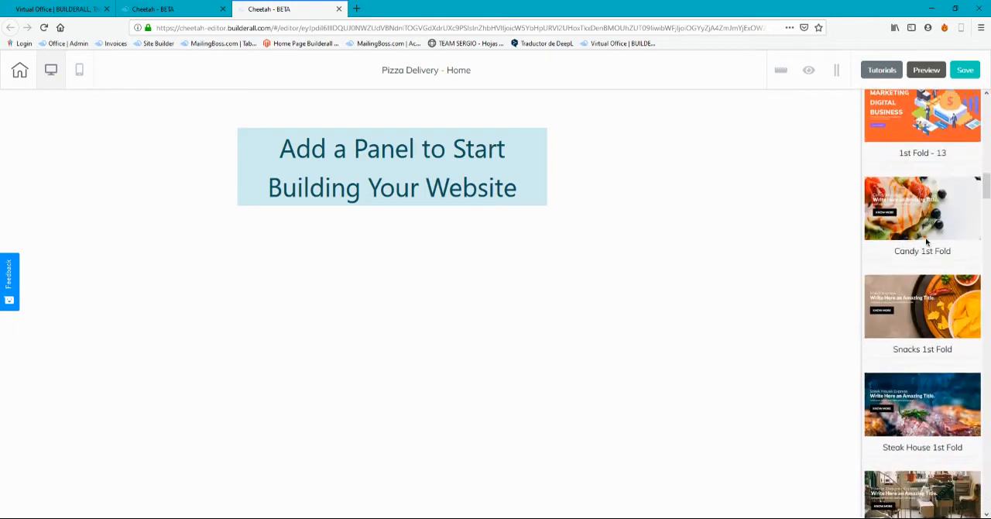
scroll(940, 242, "down", 10)
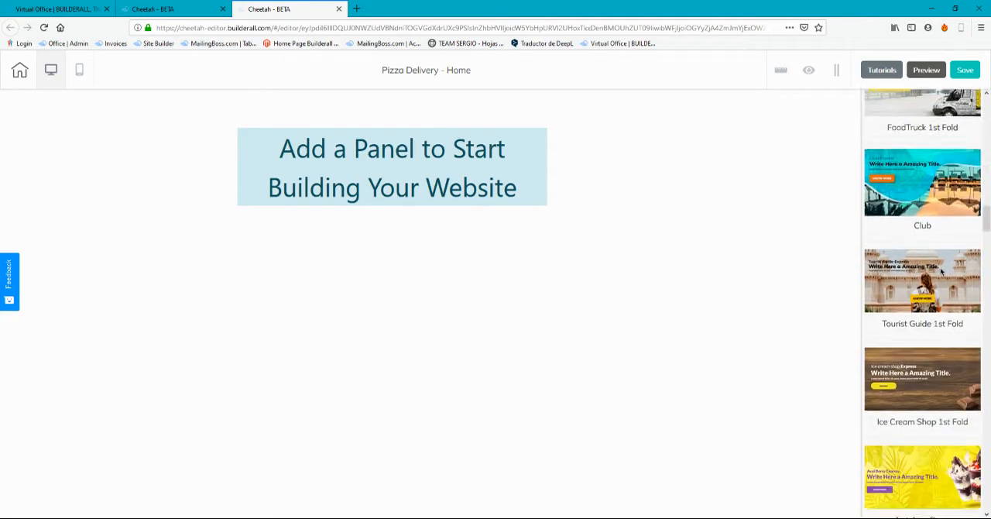
scroll(929, 263, "down", 10)
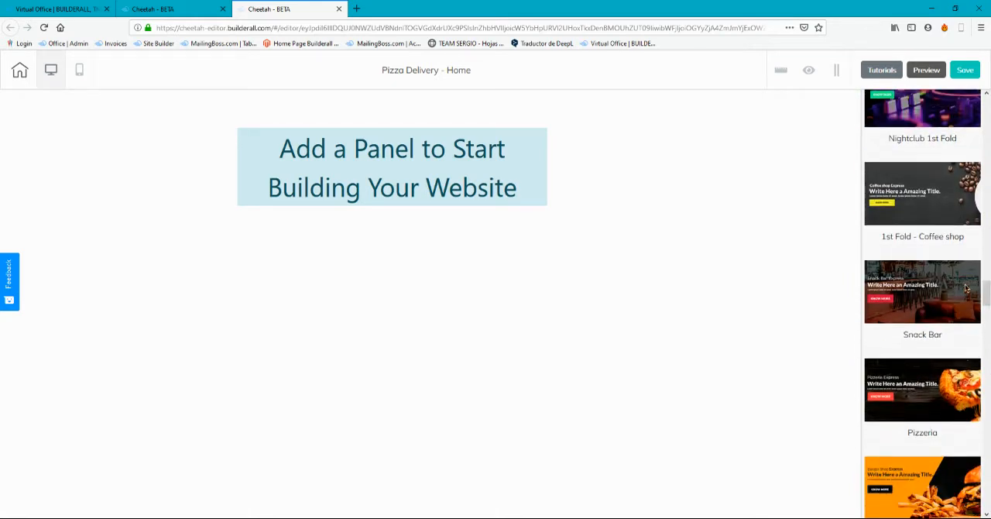
scroll(929, 302, "down", 1)
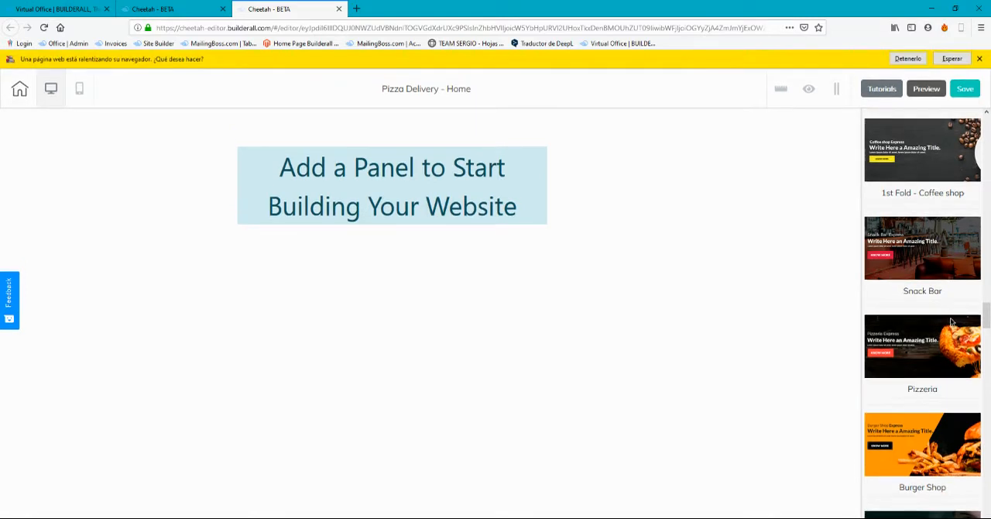
left_click(951, 59)
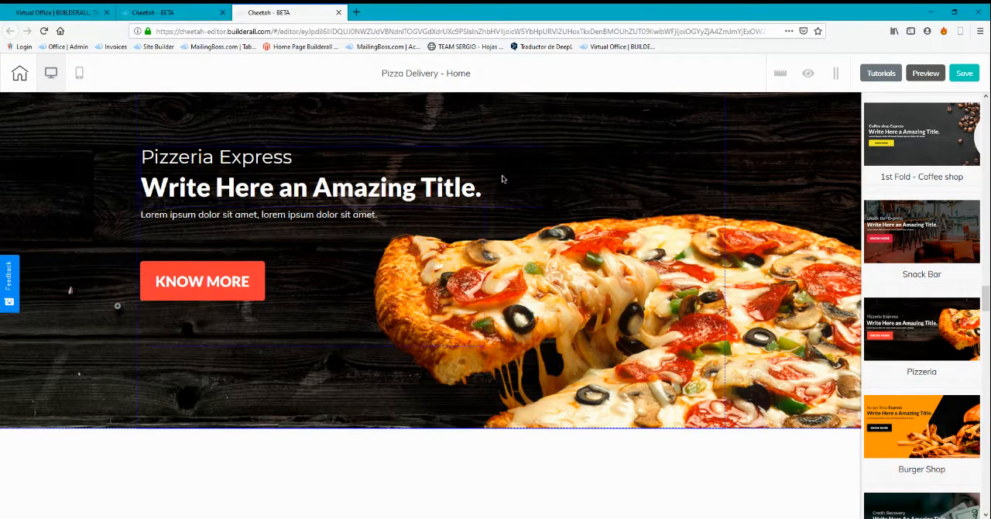
Look through the remaining 1st Fold panel designs down to the Business series
scroll(929, 352, "down", 2)
scroll(929, 361, "down", 10)
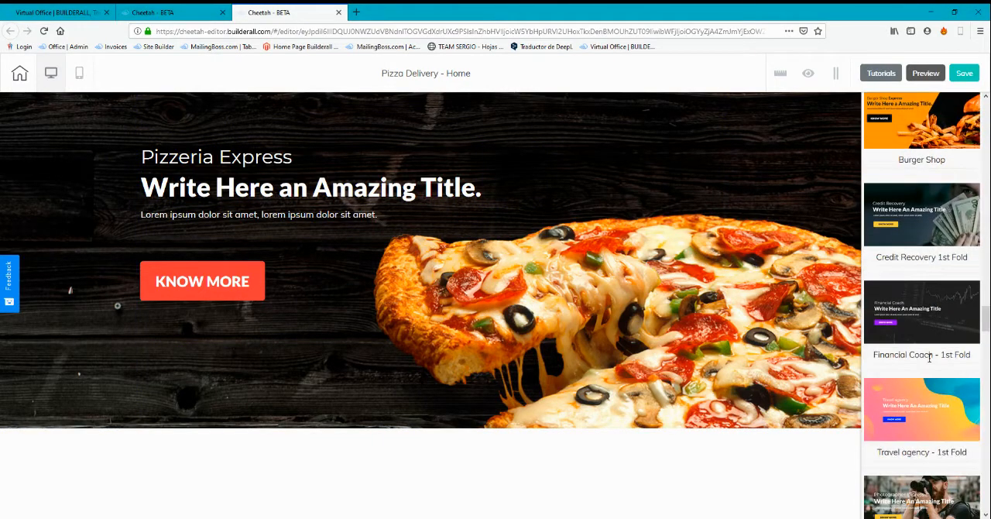
scroll(929, 362, "down", 10)
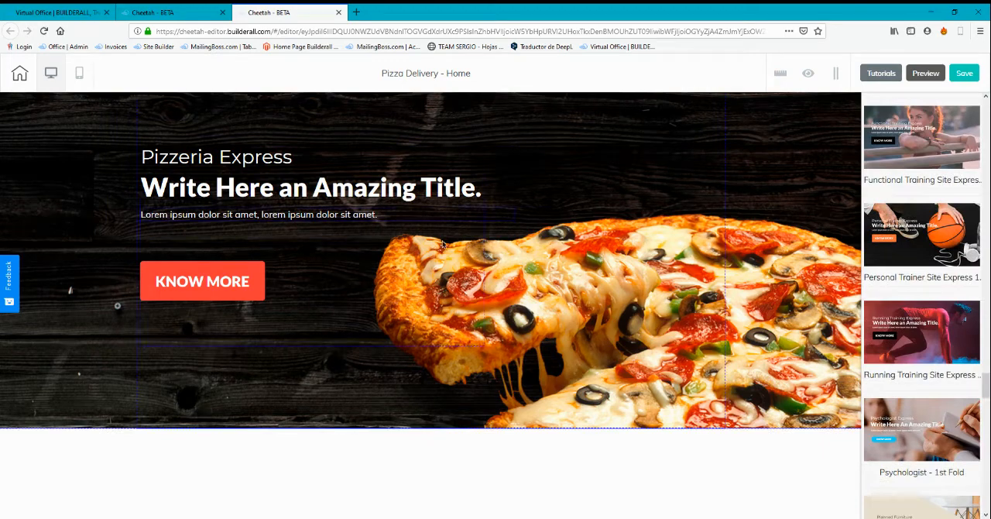
scroll(924, 344, "down", 7)
scroll(924, 344, "down", 10)
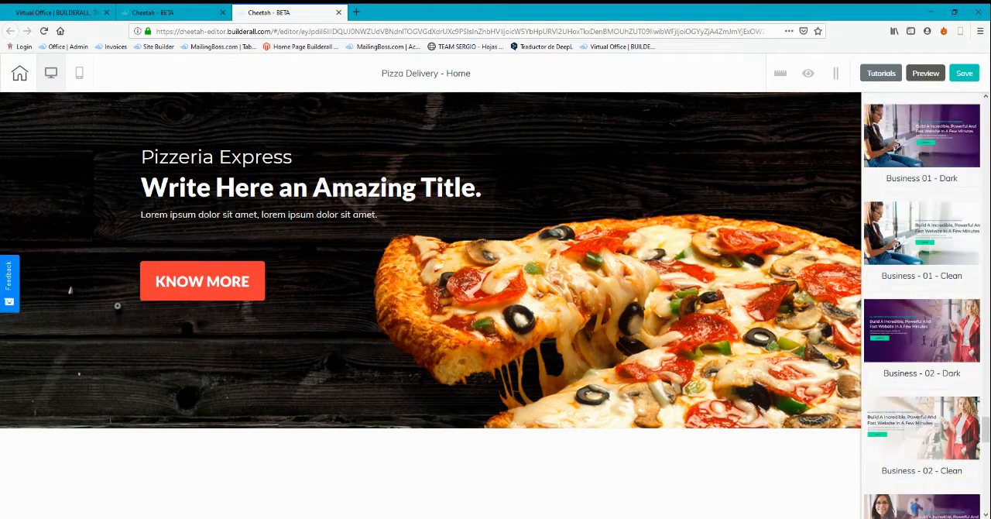
scroll(925, 347, "up", 3)
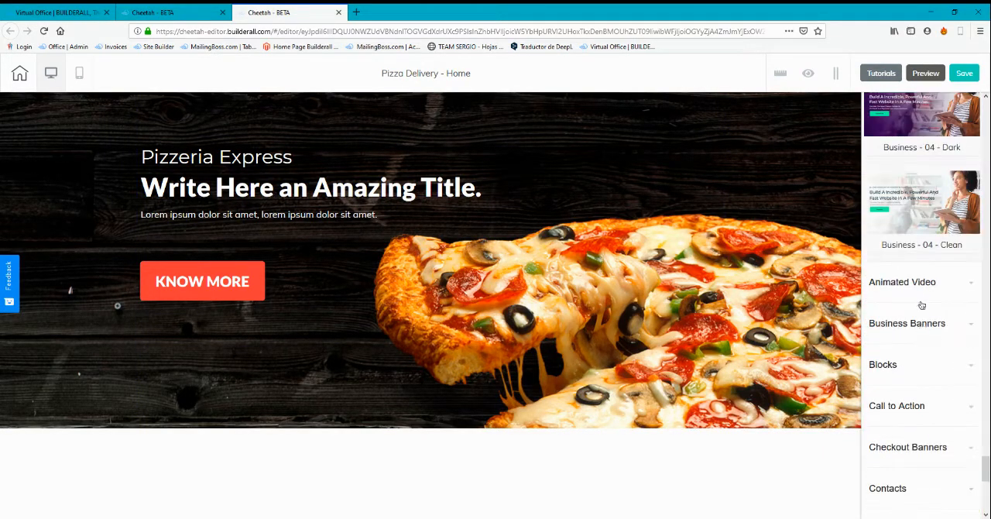
Open the Business Banners category and look through its banner designs from the Candy banners onward
left_click(921, 330)
scroll(917, 325, "up", 5)
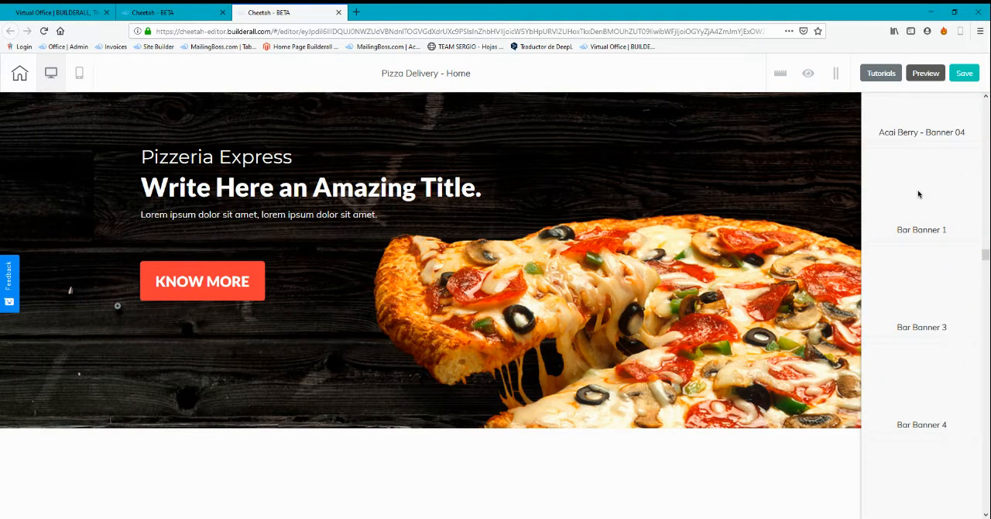
scroll(918, 194, "up", 8)
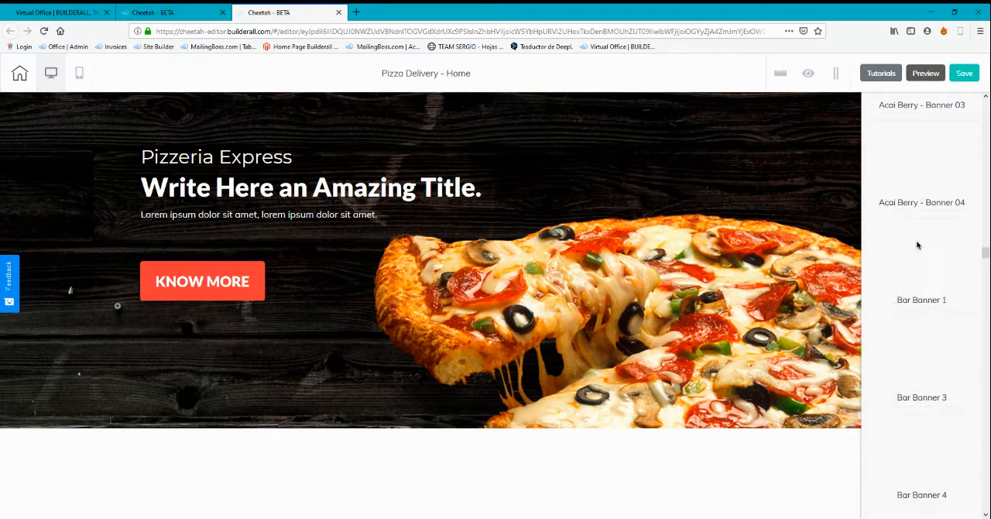
scroll(953, 261, "up", 12)
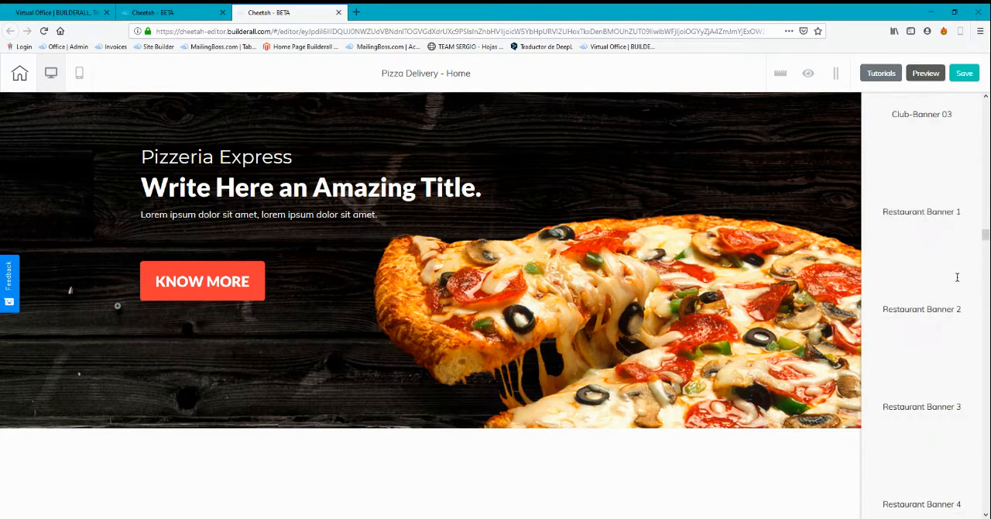
scroll(951, 325, "up", 15)
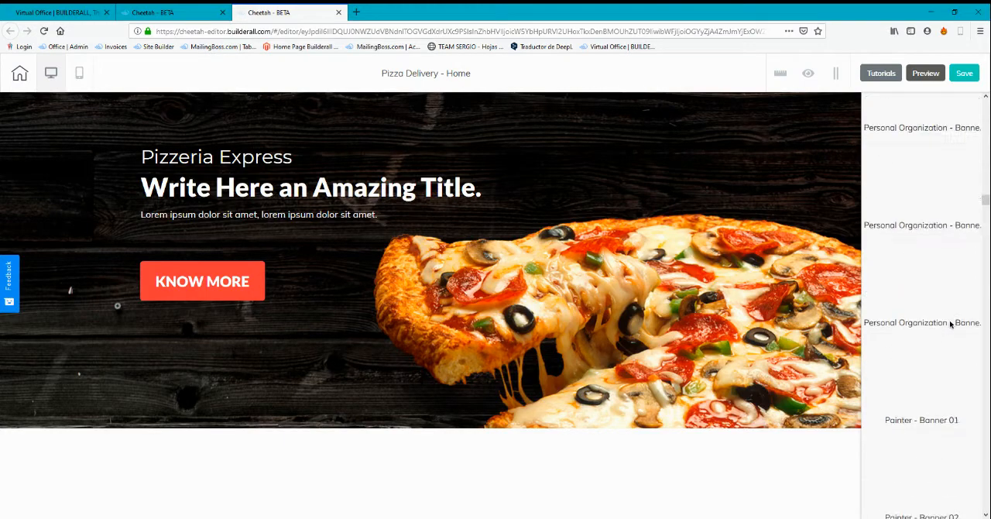
scroll(948, 318, "up", 5)
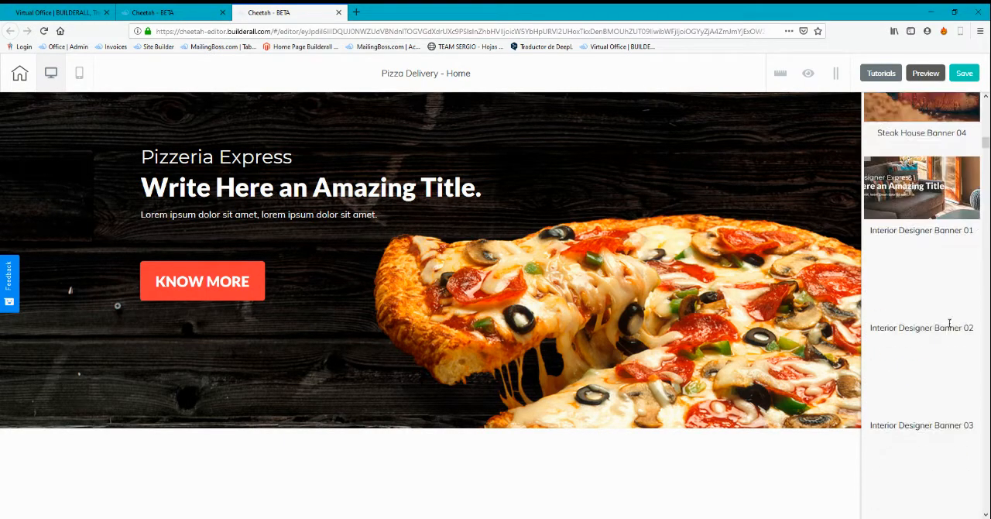
scroll(944, 306, "up", 8)
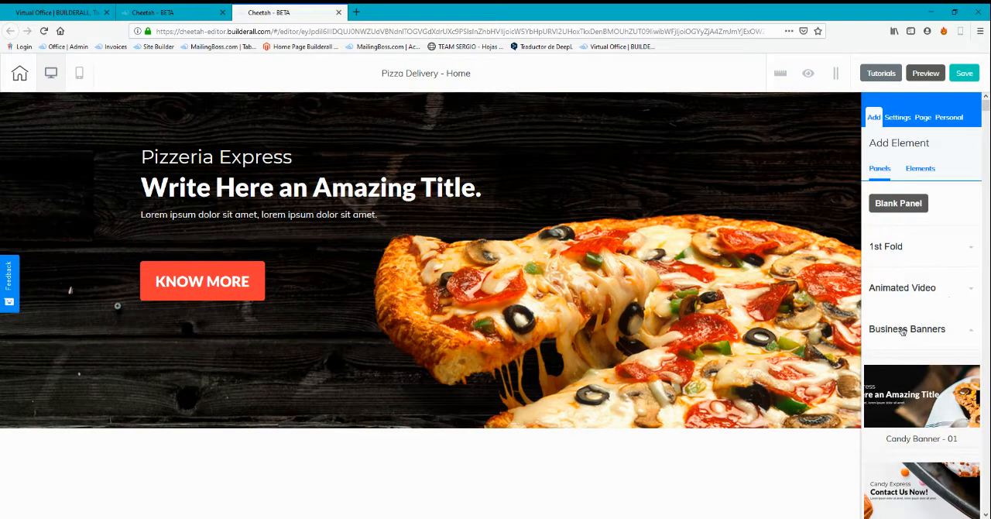
scroll(917, 318, "down", 2)
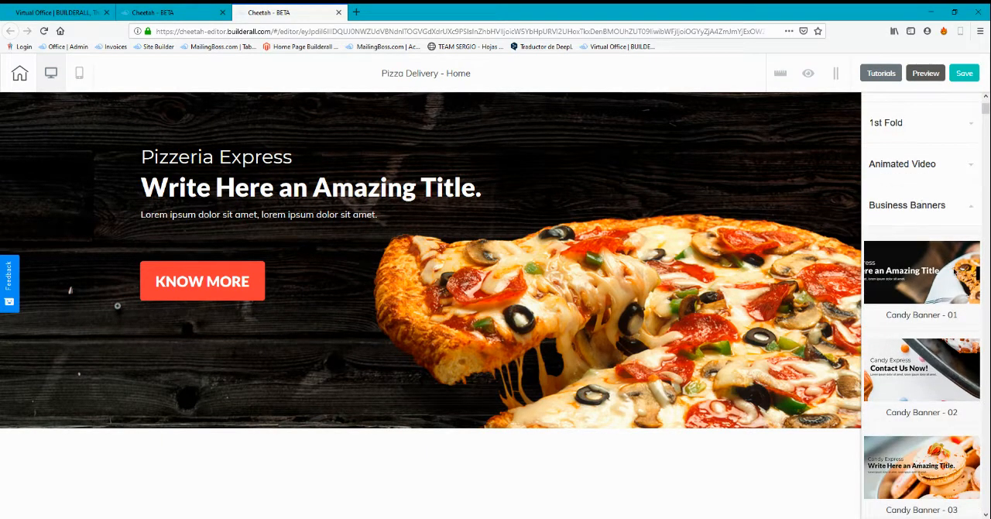
scroll(943, 263, "down", 4)
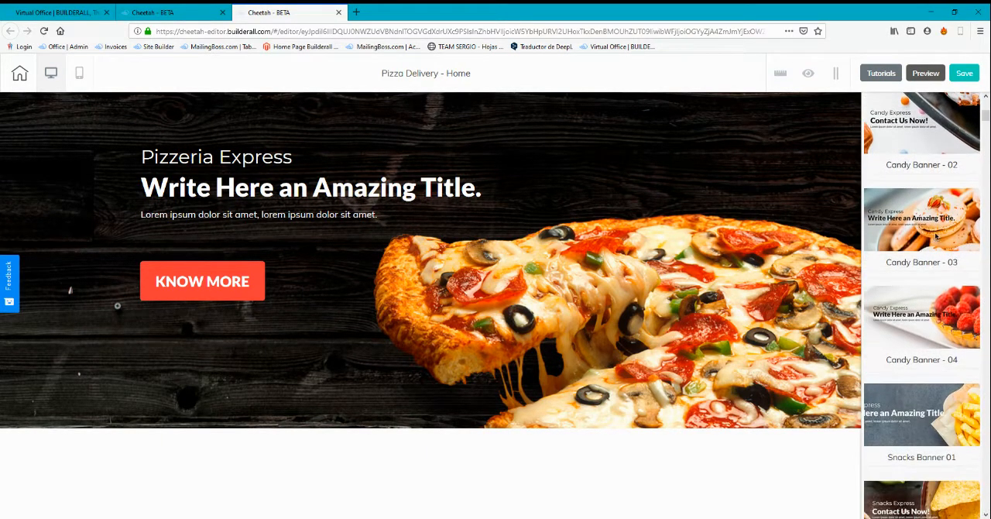
scroll(939, 229, "down", 1)
scroll(946, 254, "down", 1)
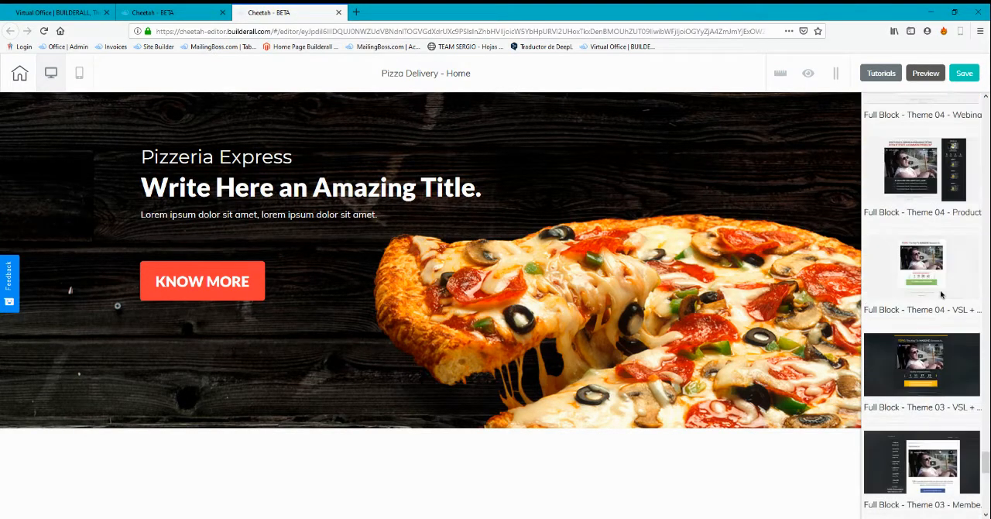
Collapse the Blocks category and review the other panel categories down to Tourist Guide
left_click_drag(986, 322, 987, 111)
scroll(928, 242, "up", 3)
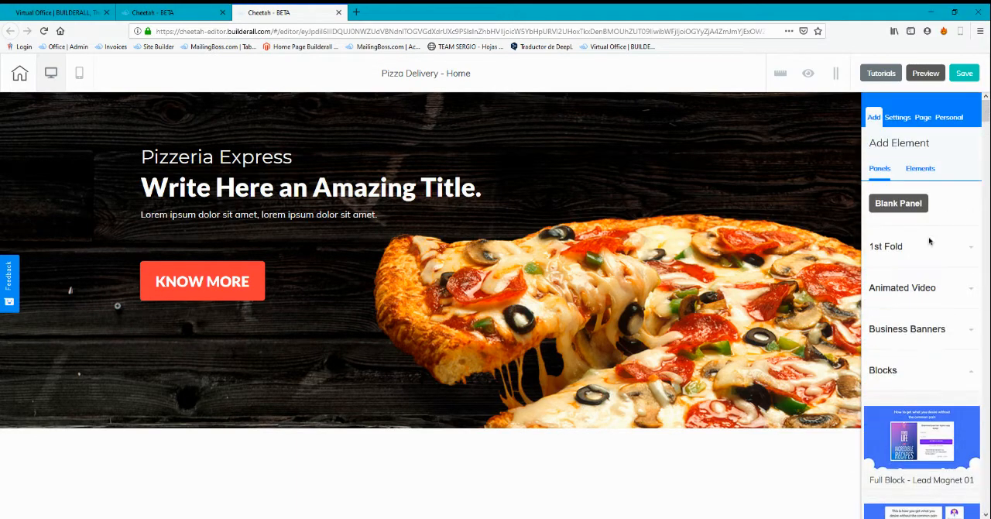
left_click(882, 370)
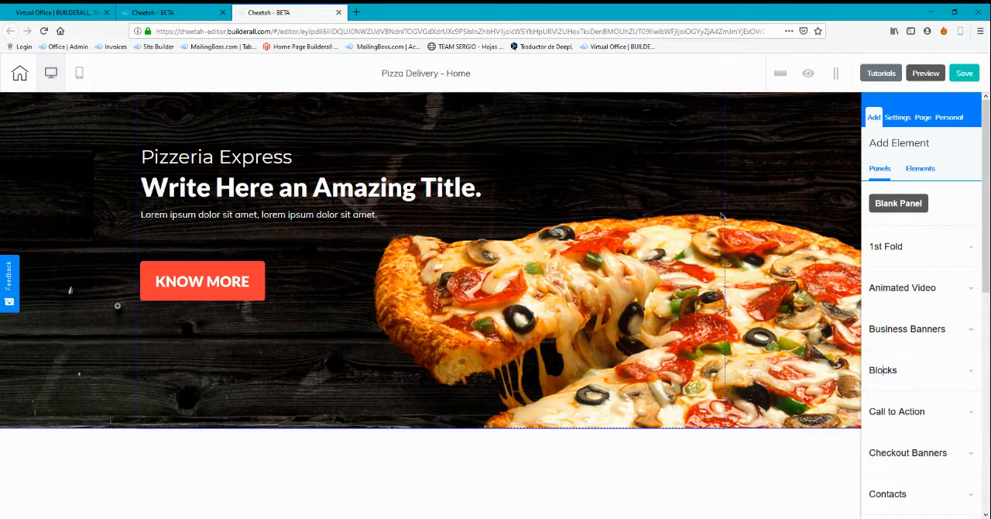
scroll(962, 388, "down", 3)
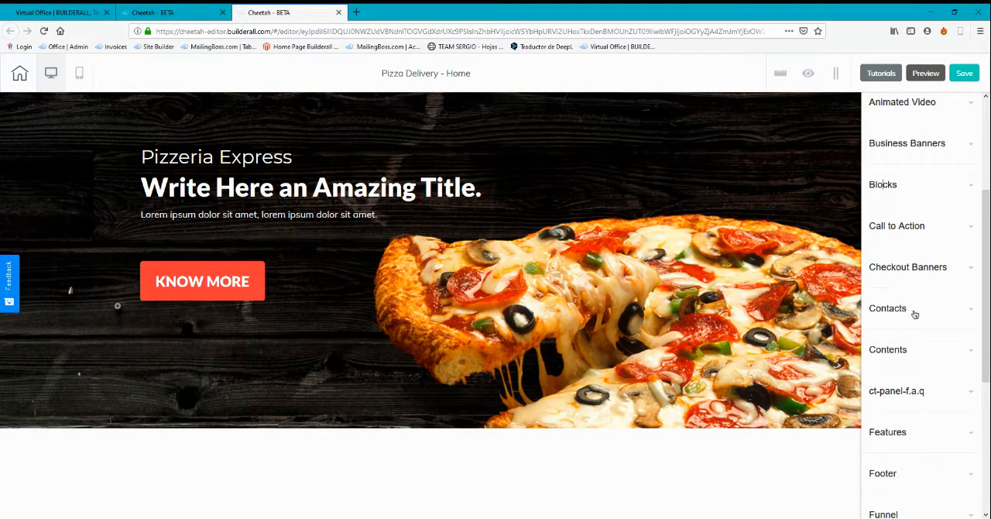
scroll(908, 319, "down", 1)
scroll(875, 290, "down", 2)
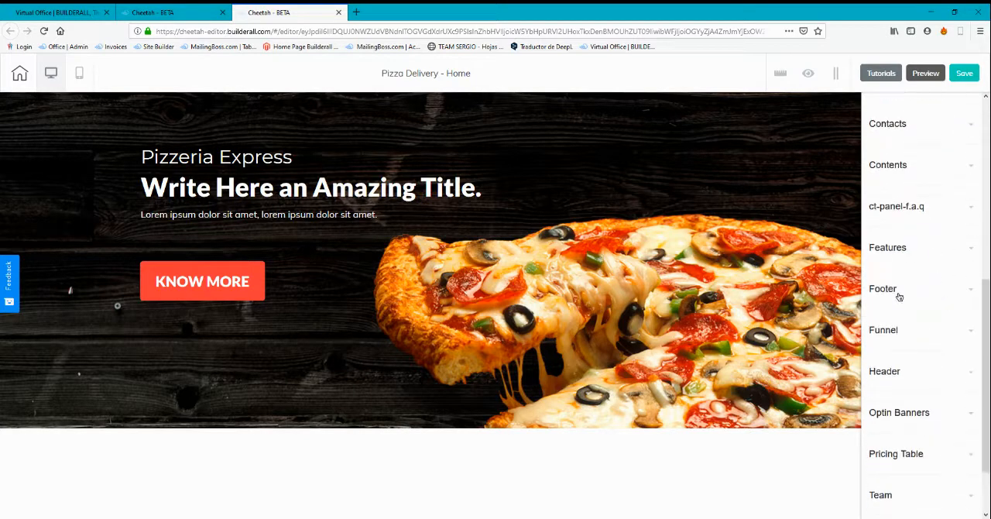
scroll(897, 353, "down", 2)
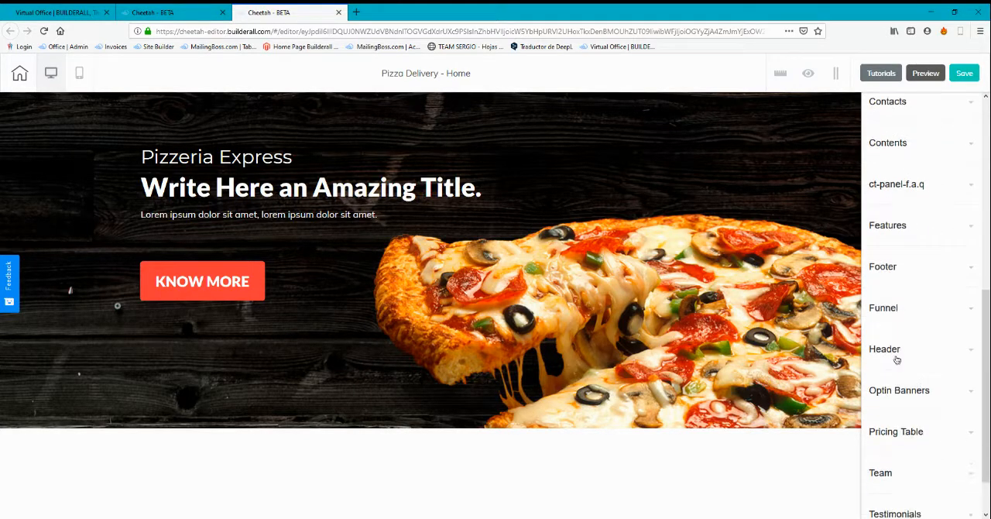
scroll(913, 395, "down", 1)
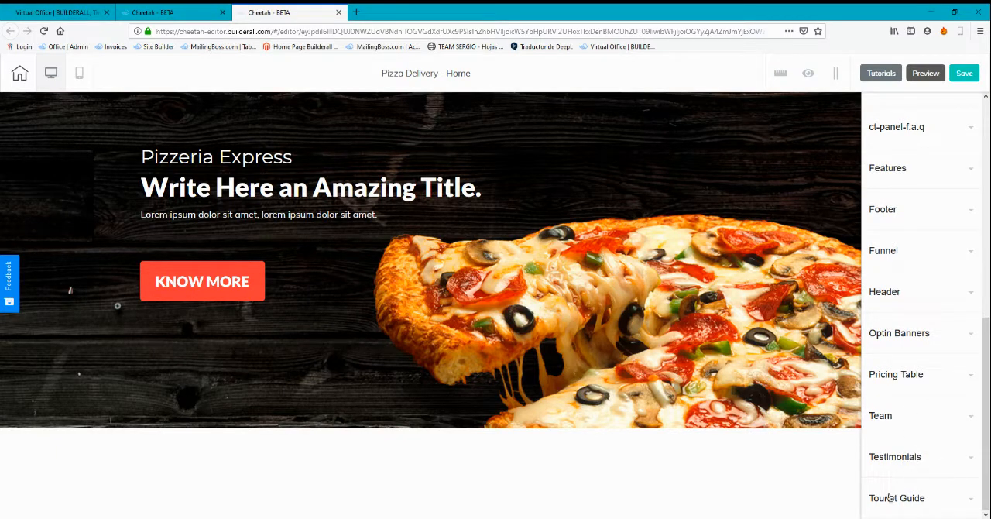
scroll(909, 495, "up", 12)
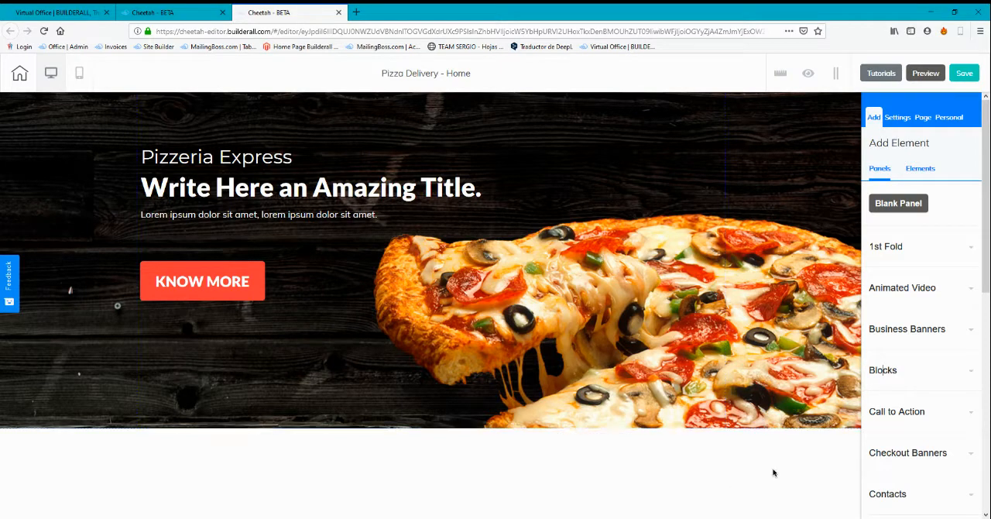
Add the Express Statistics design from the Contents panels below the pizza section of the Home page
scroll(882, 435, "down", 3)
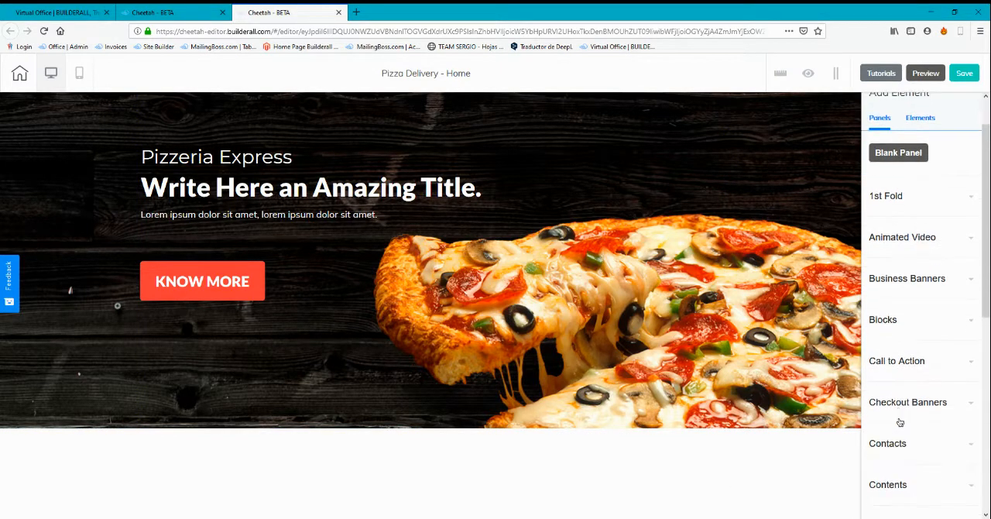
left_click(907, 422)
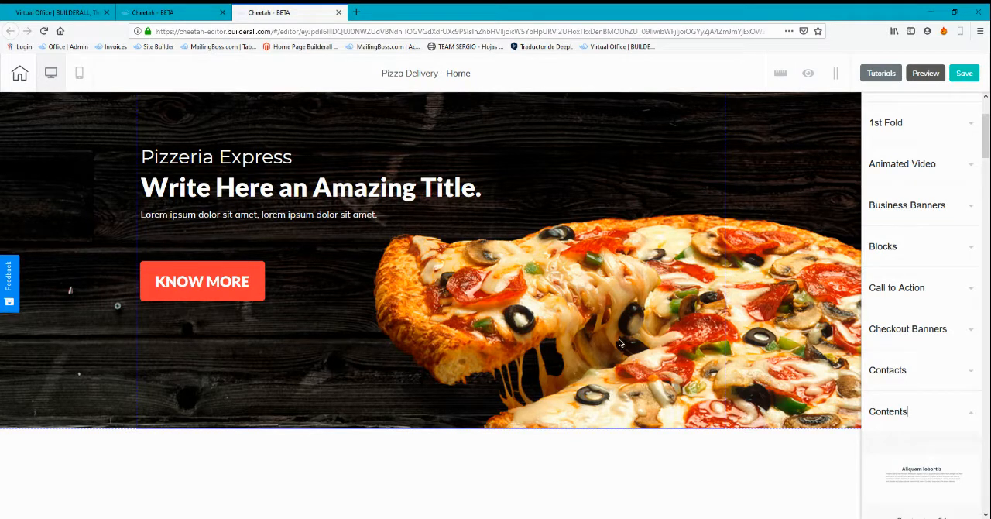
scroll(937, 341, "down", 10)
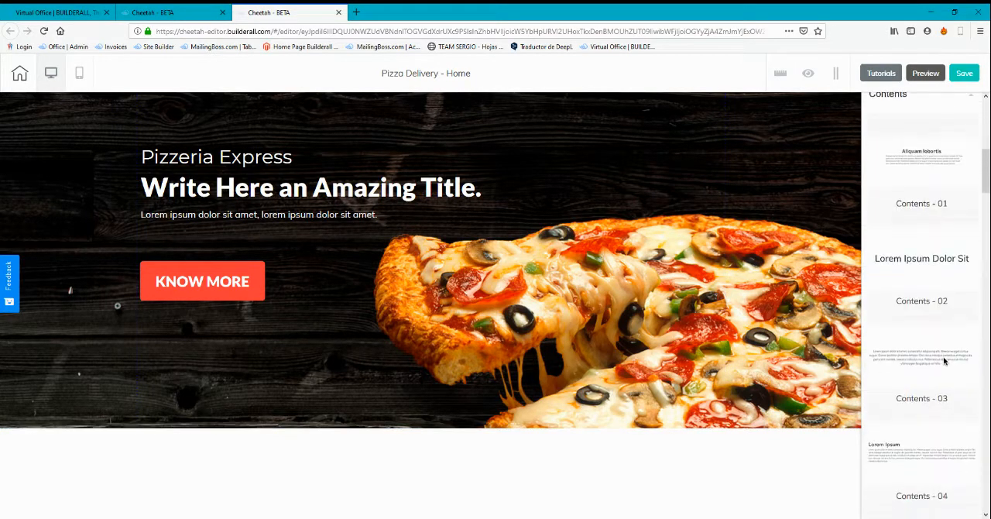
scroll(916, 369, "down", 8)
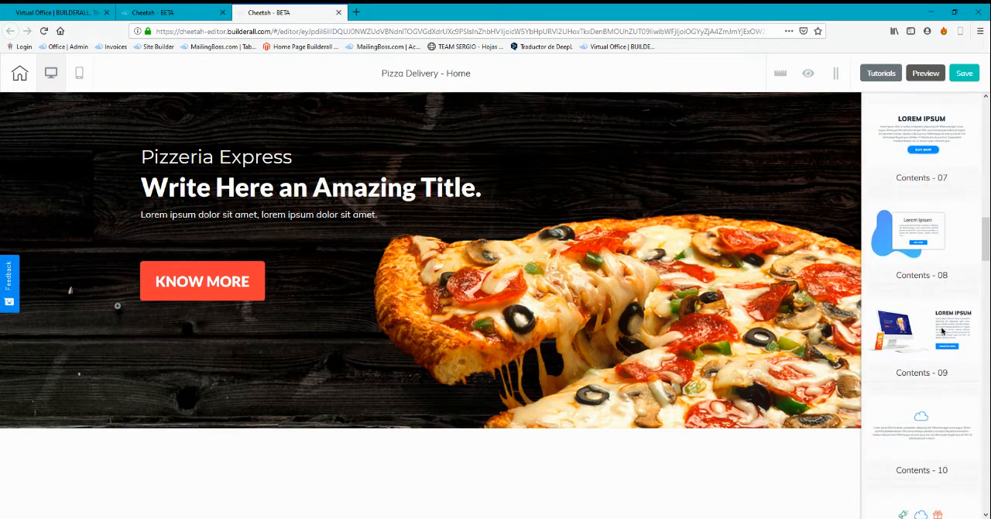
scroll(941, 331, "down", 5)
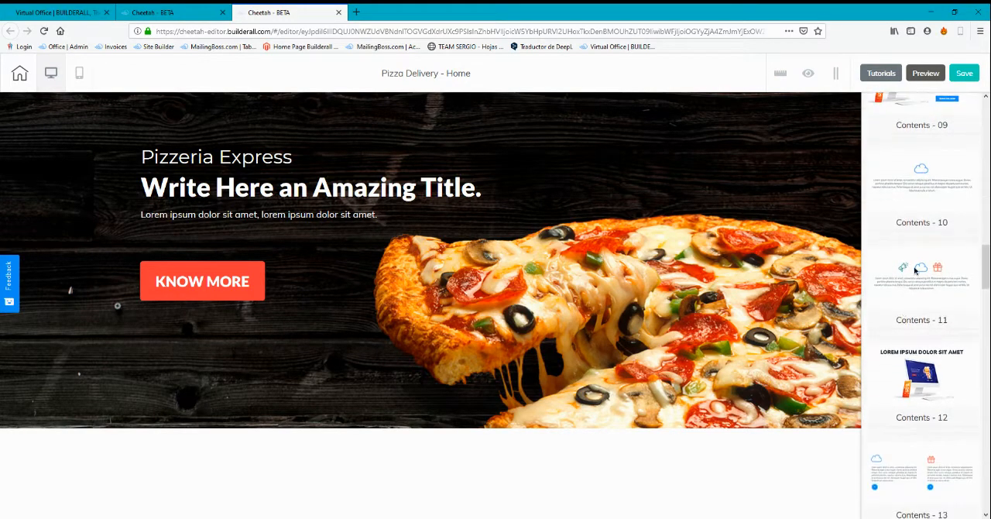
scroll(917, 279, "down", 10)
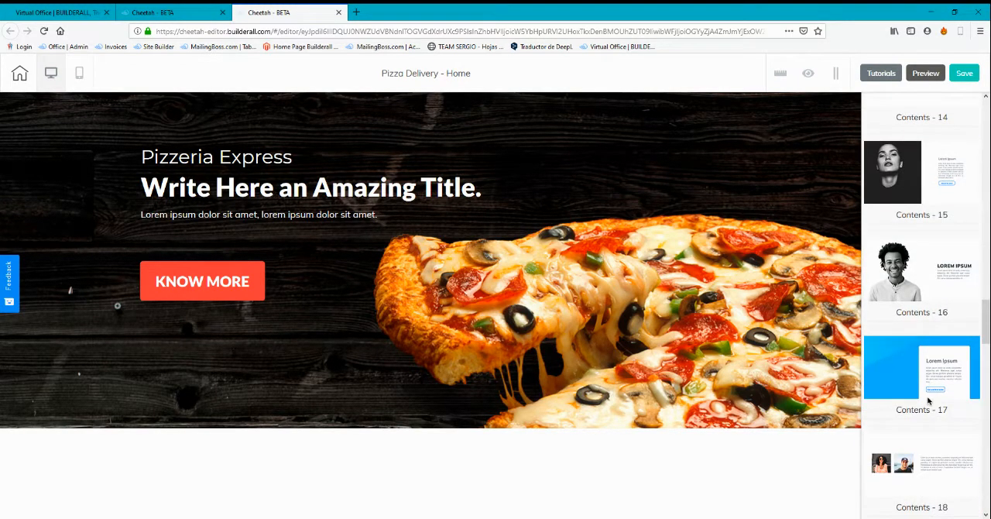
scroll(927, 400, "down", 10)
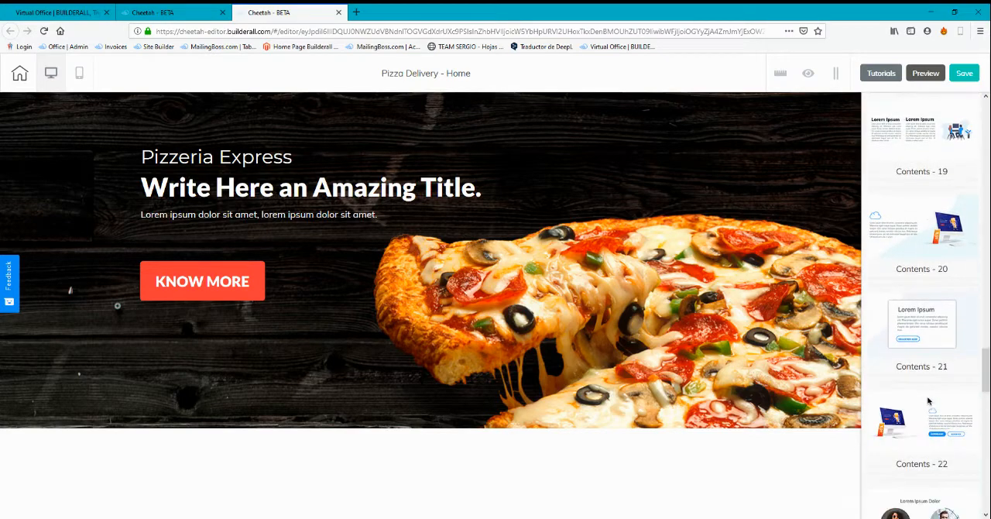
scroll(927, 400, "down", 10)
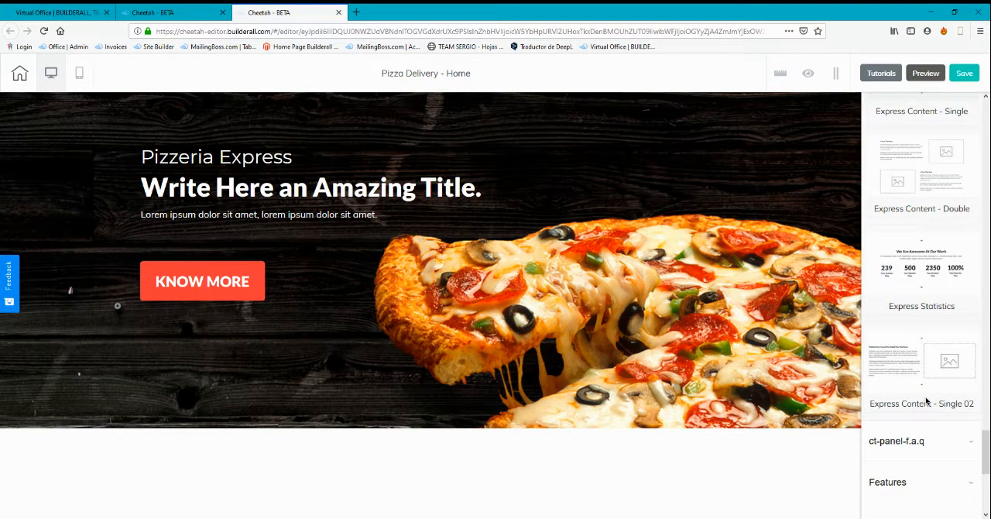
scroll(925, 401, "up", 2)
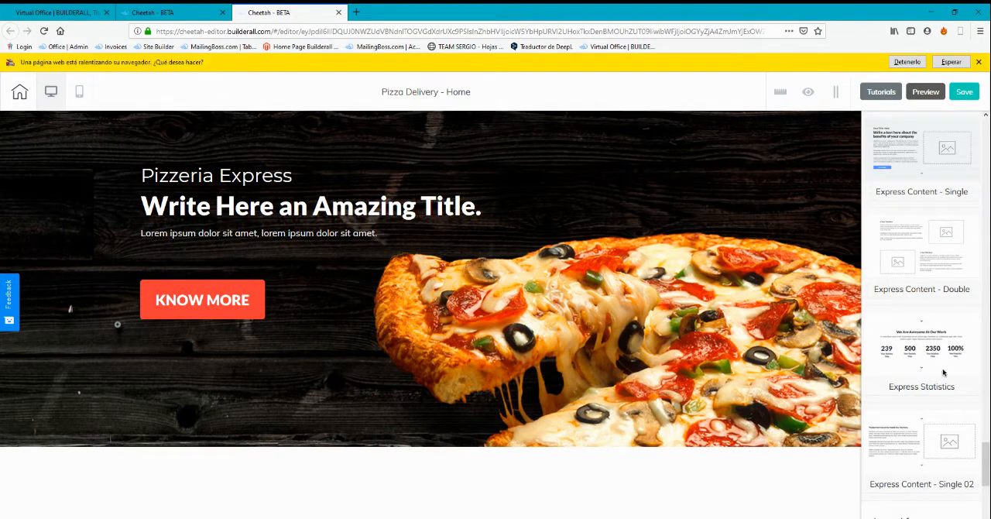
left_click(954, 64)
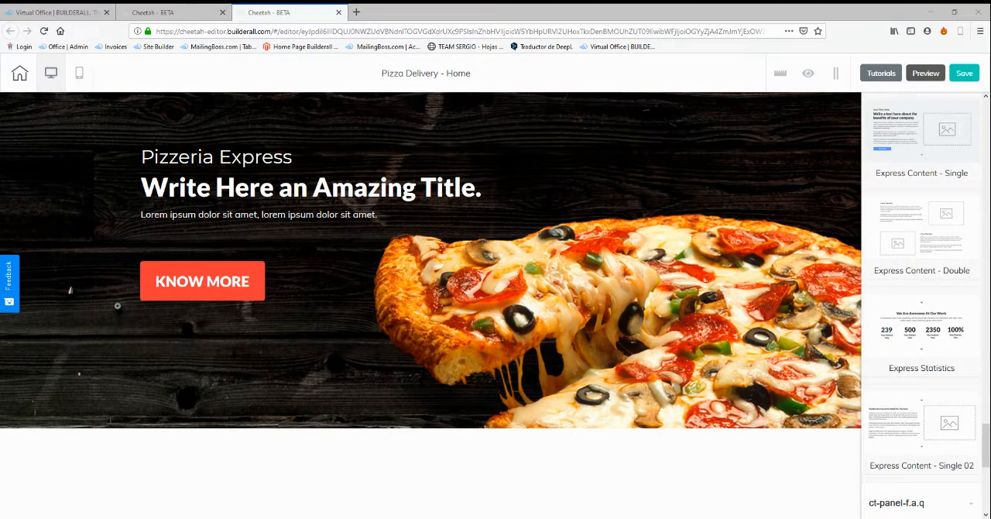
scroll(431, 263, "down", 3)
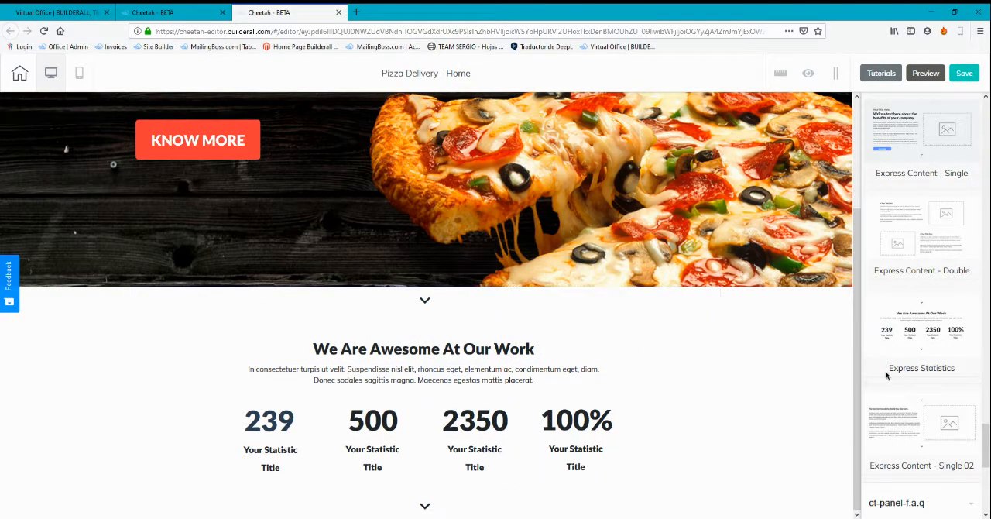
Collapse the Contents category and list the ready-made Testimonials panels
scroll(950, 344, "up", 3)
scroll(951, 344, "up", 15)
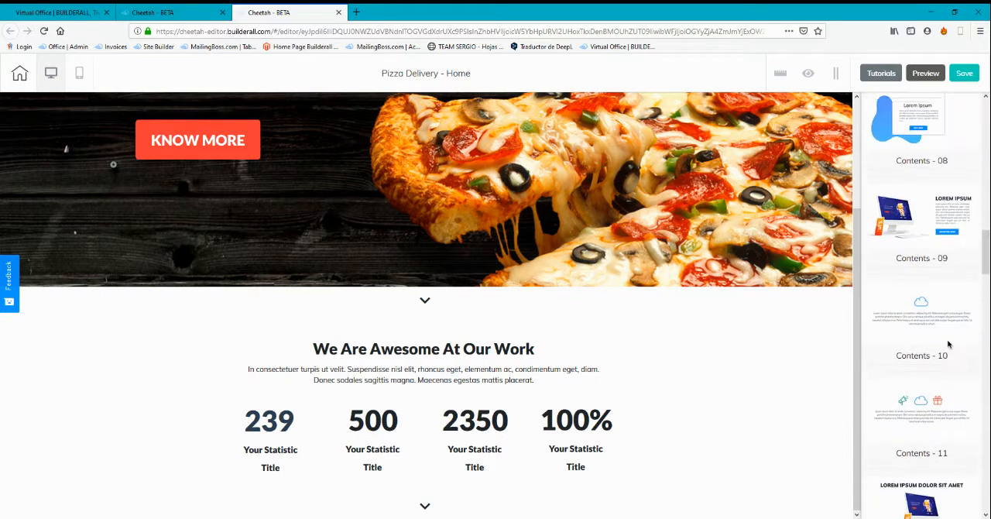
scroll(949, 344, "up", 10)
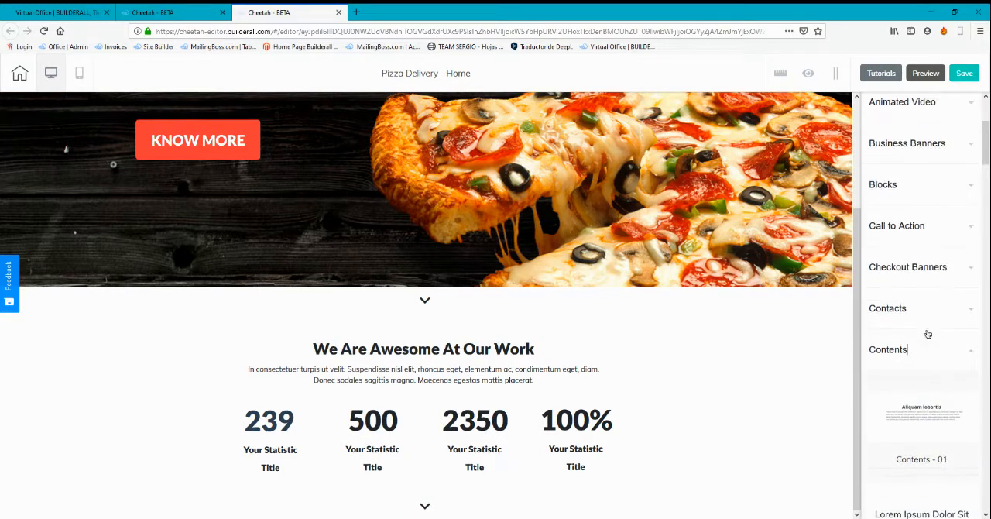
left_click(915, 350)
scroll(915, 358, "down", 5)
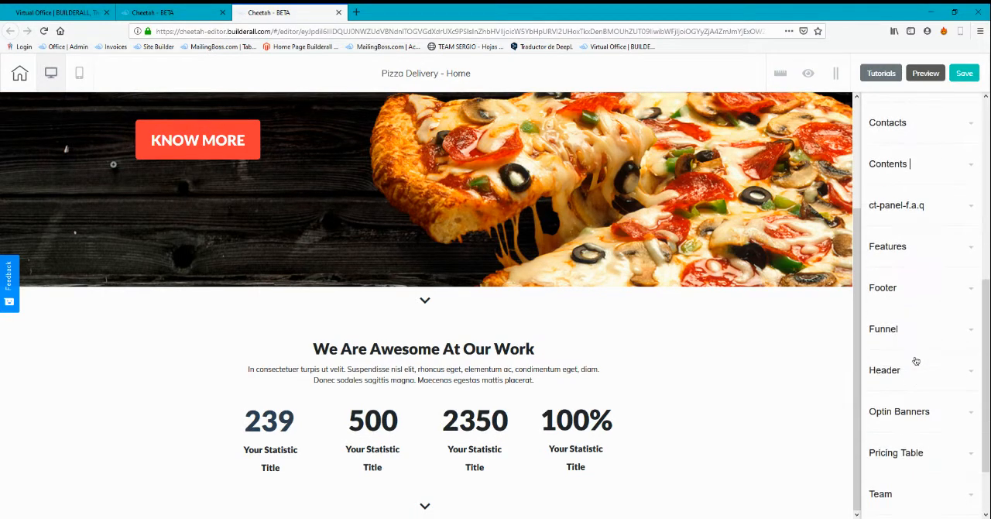
left_click(900, 452)
scroll(929, 387, "down", 3)
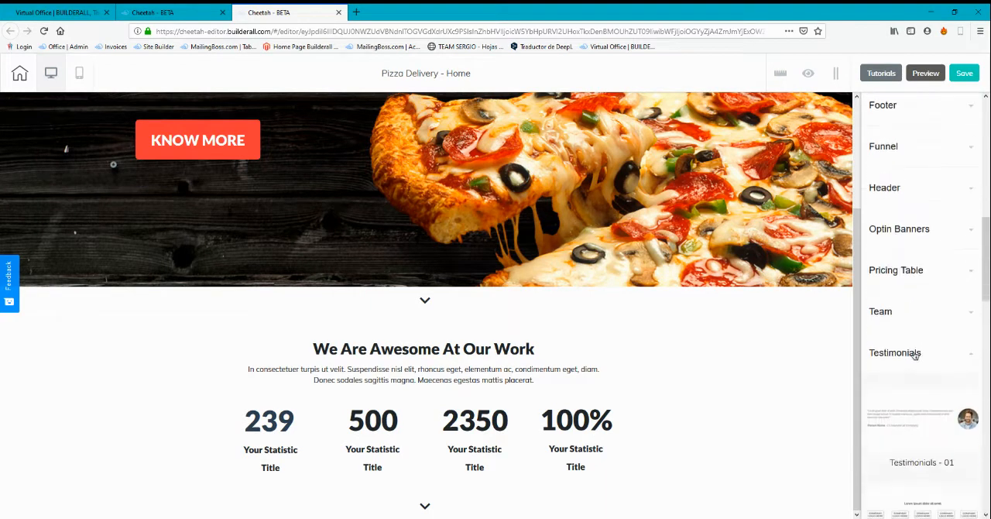
Add the Express Testimonial design from the Testimonials panels below the statistics section of the Home page
scroll(959, 374, "down", 2)
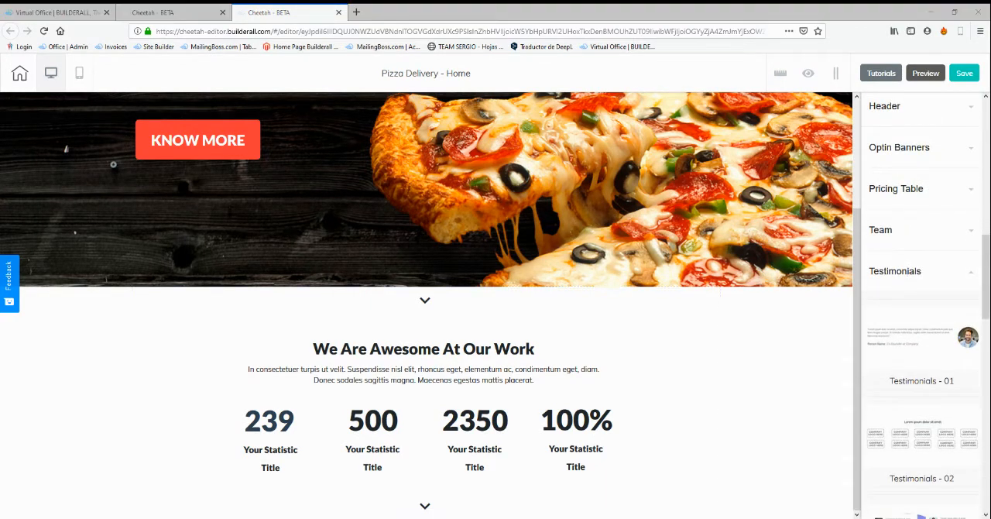
scroll(929, 356, "down", 4)
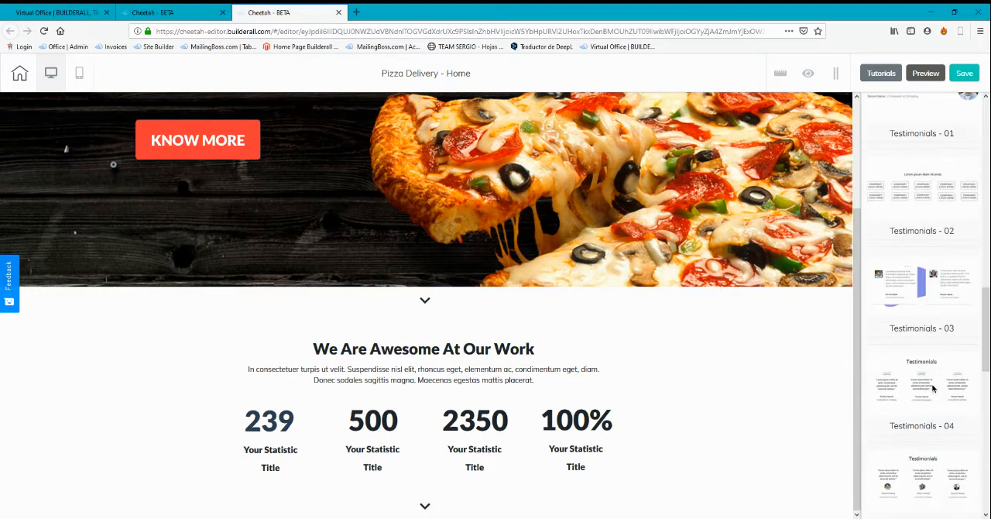
scroll(925, 426, "down", 2)
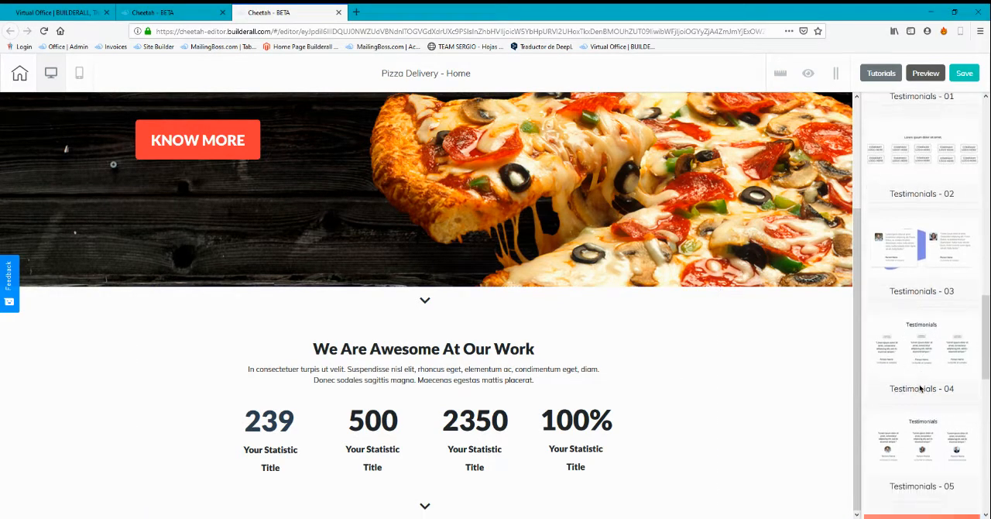
scroll(956, 442, "down", 3)
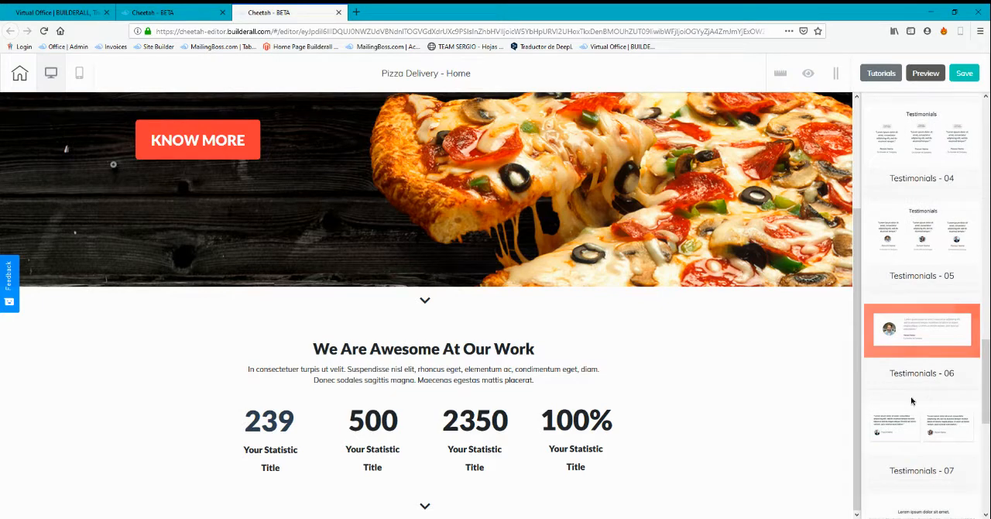
scroll(929, 402, "down", 2)
scroll(896, 413, "down", 3)
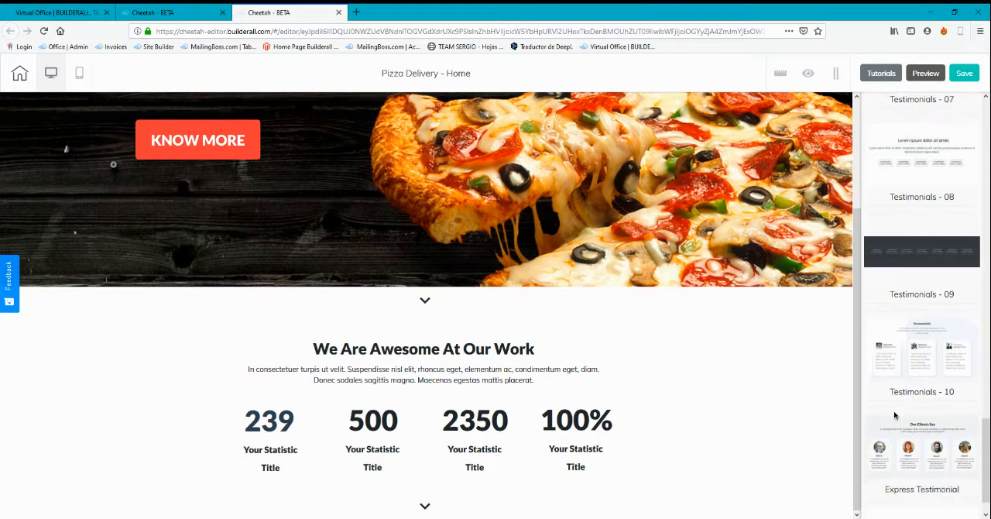
scroll(929, 410, "down", 1)
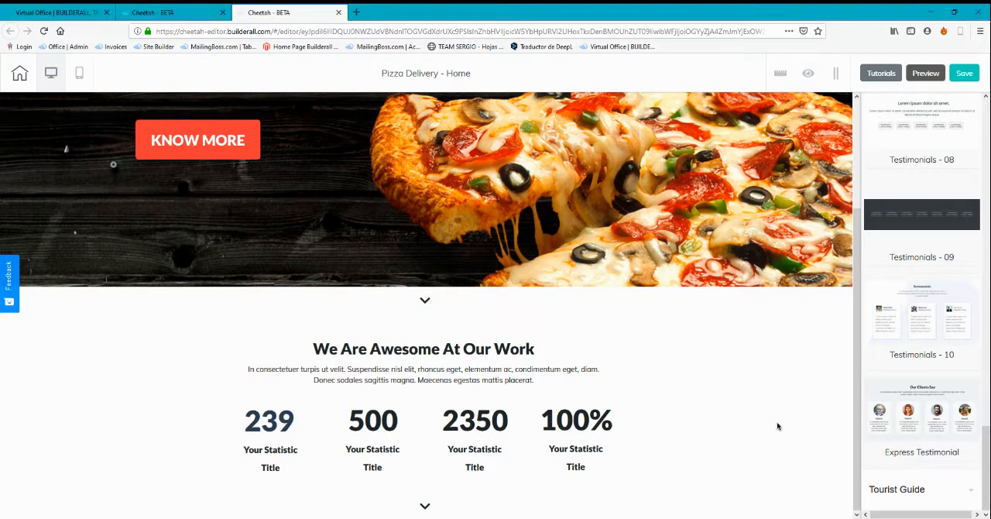
scroll(777, 426, "up", 1)
scroll(433, 403, "down", 1)
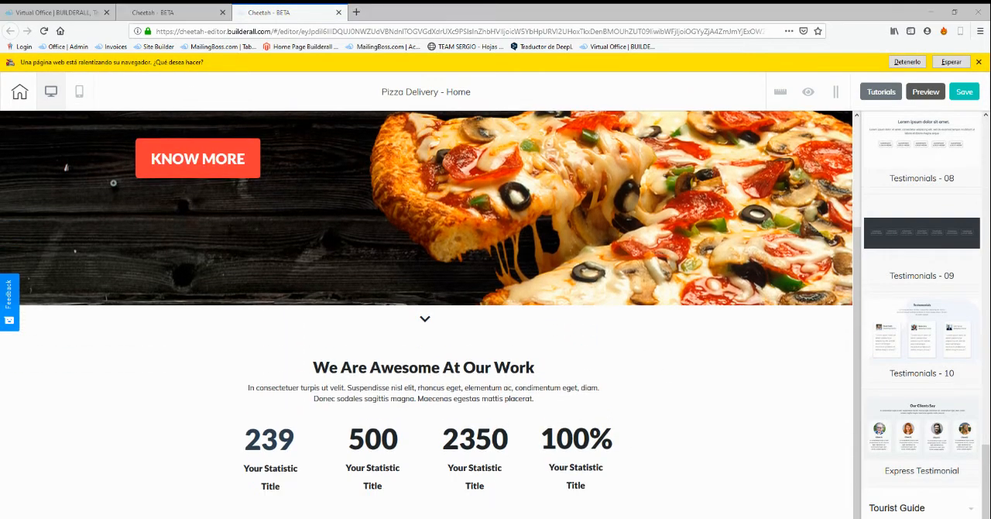
scroll(697, 387, "down", 4)
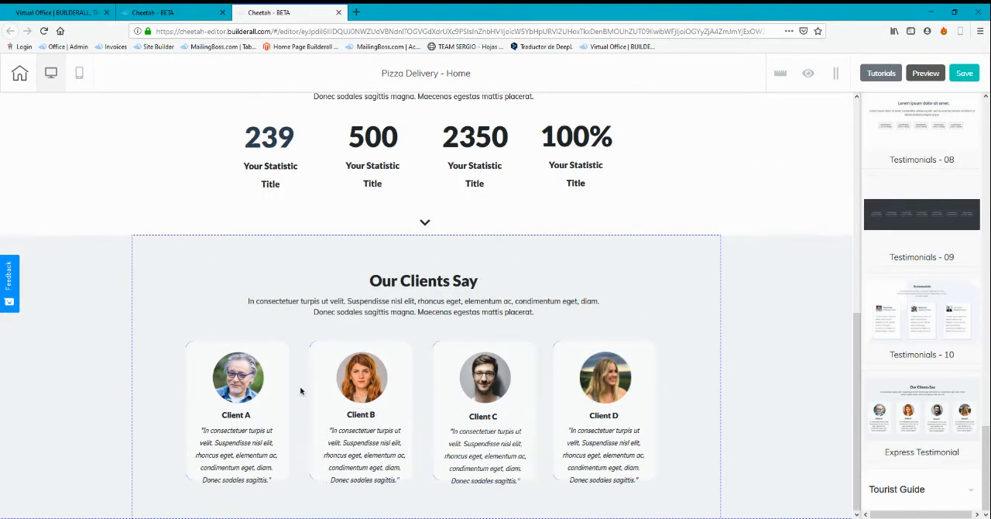
scroll(240, 418, "up", 1)
scroll(242, 423, "down", 1)
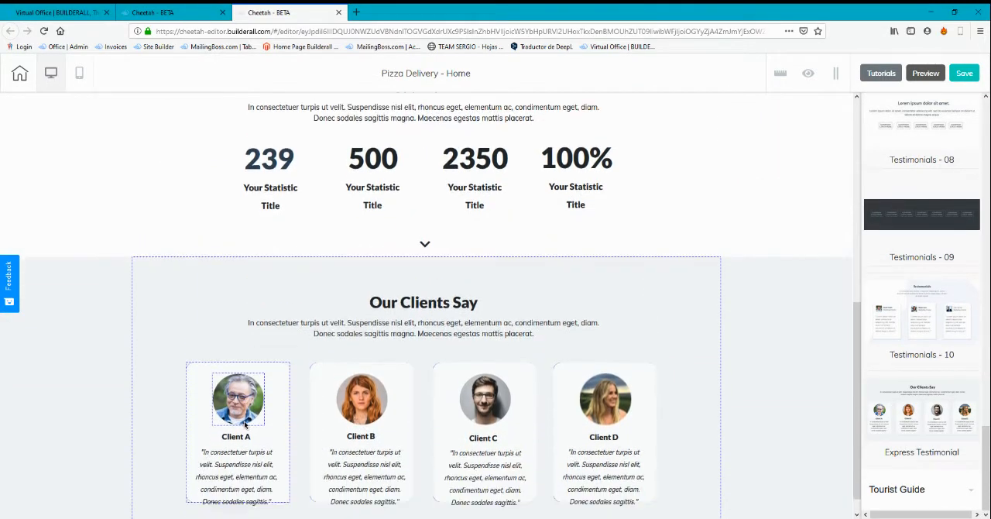
Collapse the Testimonials category and review the Home page from the pizza banner down to the client testimonials
scroll(920, 375, "up", 10)
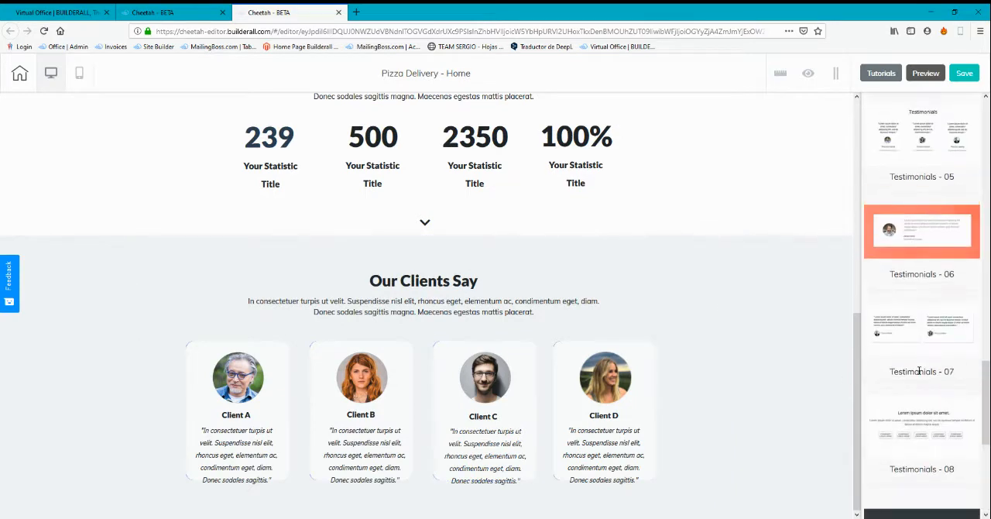
left_click(922, 360)
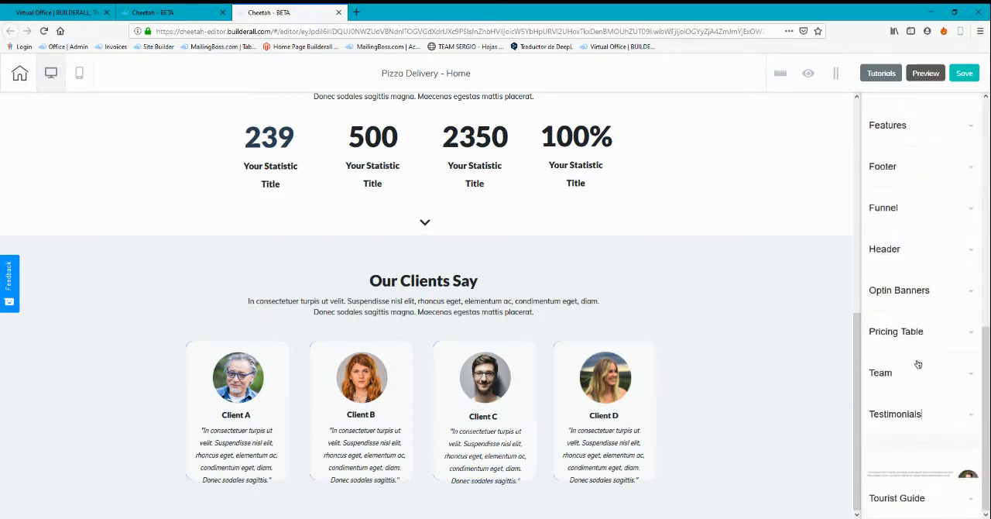
scroll(793, 326, "up", 6)
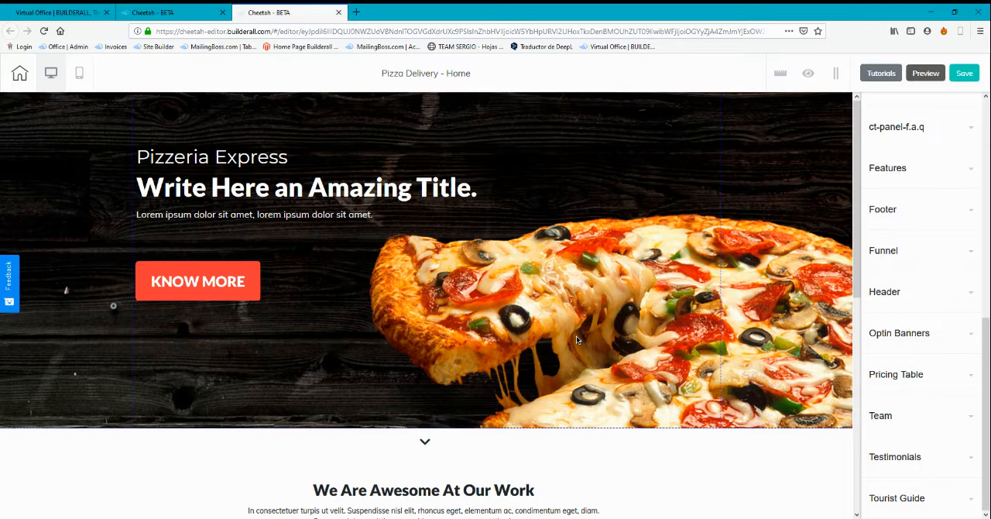
scroll(658, 319, "down", 5)
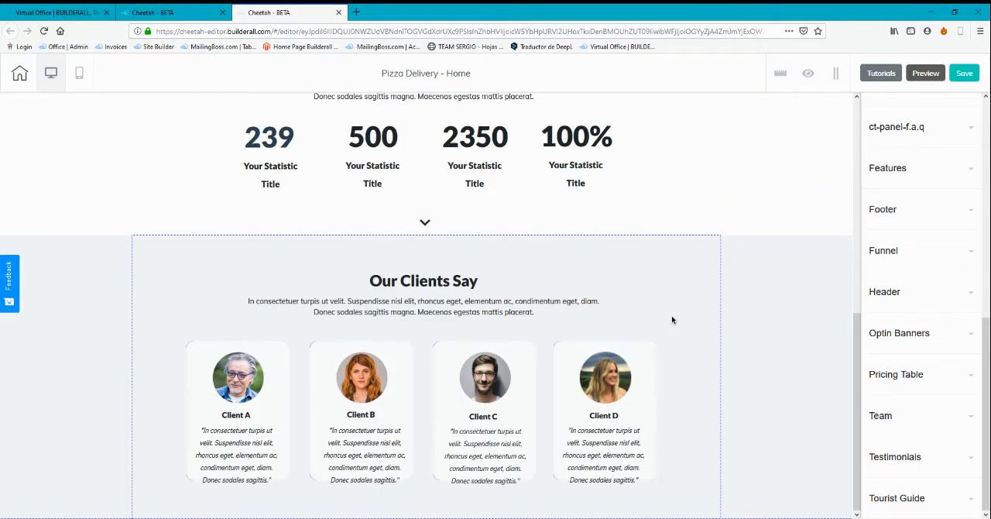
Add the Pricings - 02 design from the Pricing Table panels below the client testimonials section
scroll(897, 256, "up", 3)
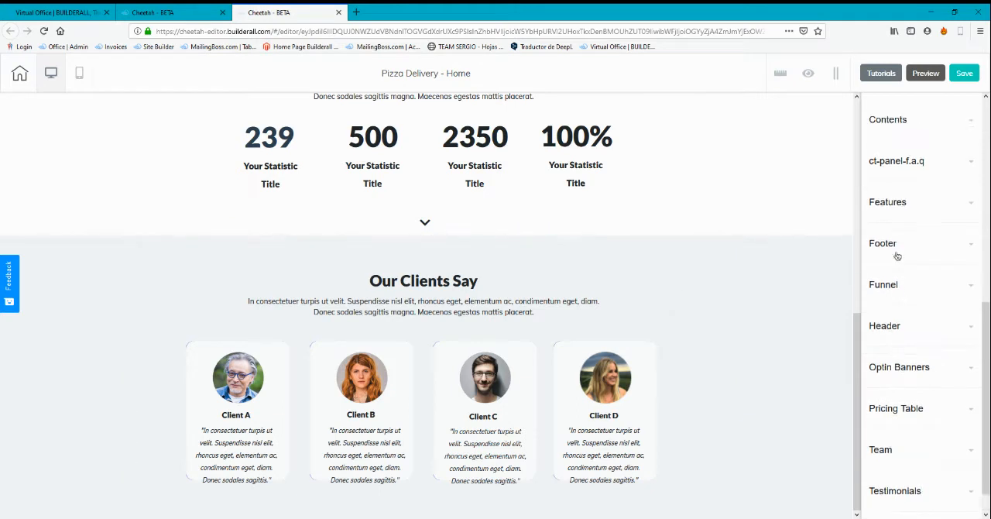
scroll(896, 256, "up", 3)
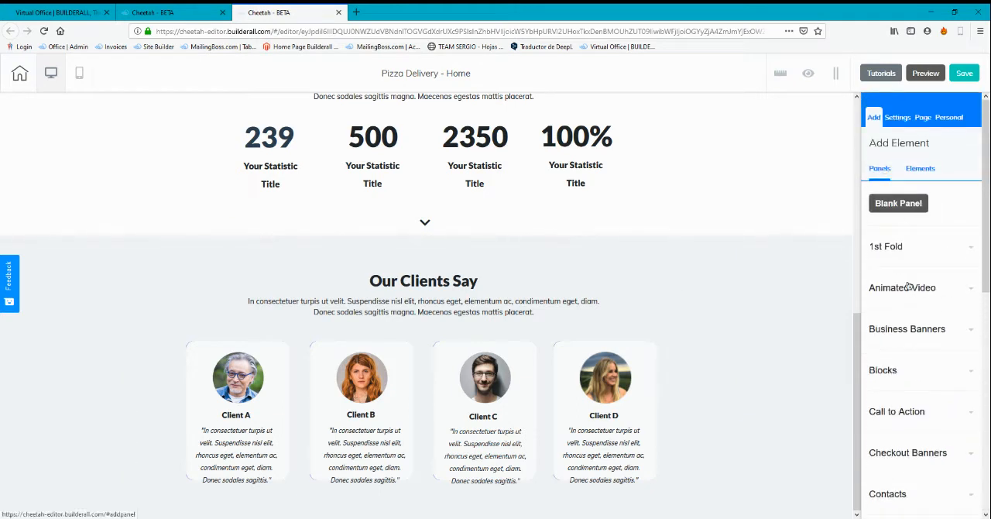
scroll(907, 317, "down", 4)
scroll(907, 316, "down", 4)
left_click(898, 374)
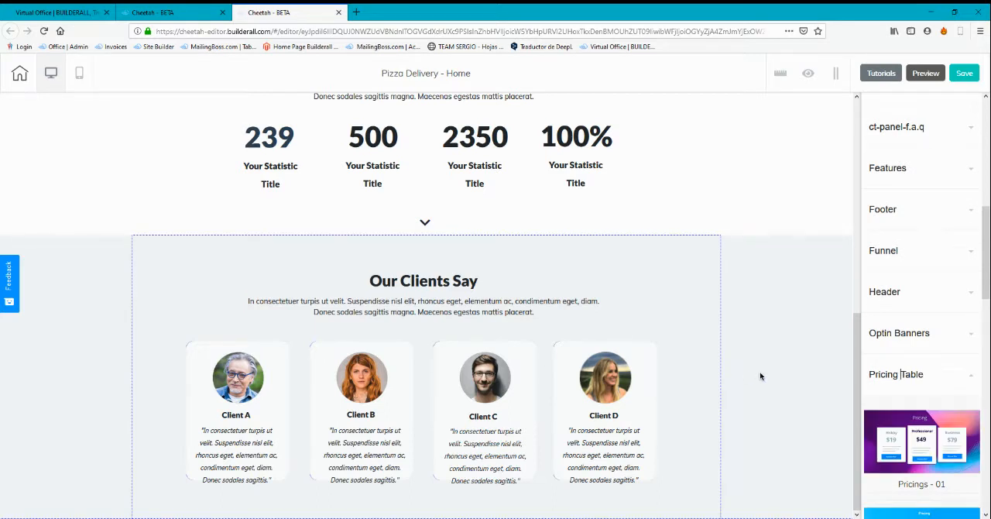
scroll(921, 402, "down", 2)
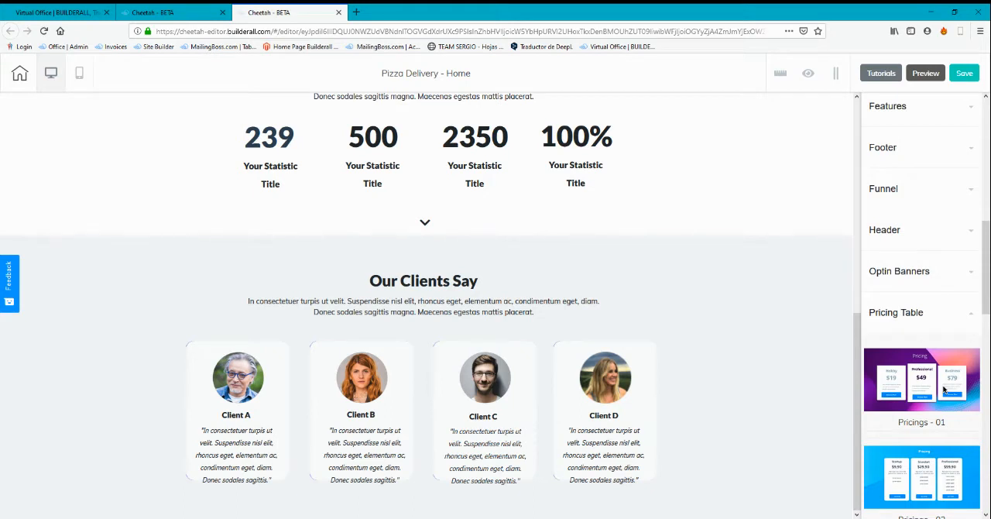
scroll(943, 389, "down", 3)
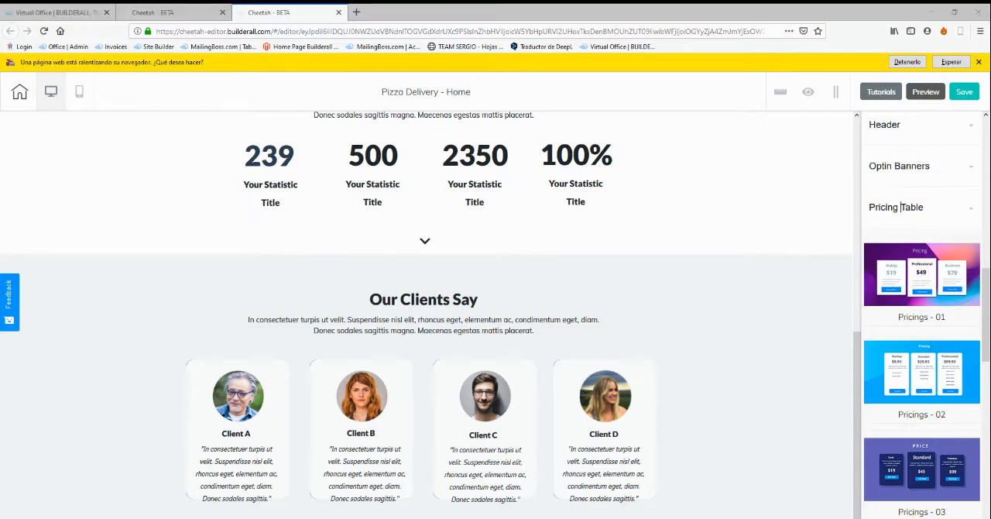
scroll(460, 358, "down", 6)
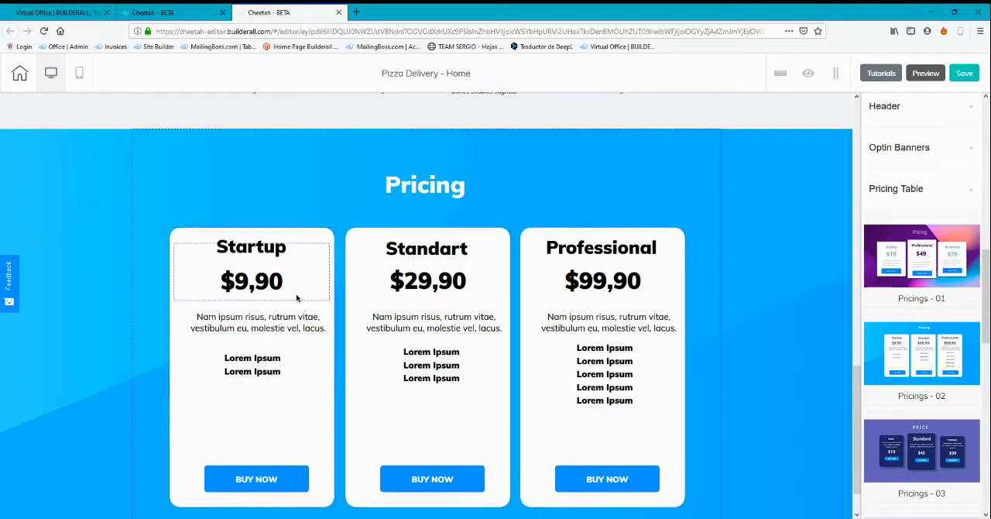
Try right alignment on the Standart plan title in the Pricing section, restore its centre alignment and leave text editing
left_click(464, 247)
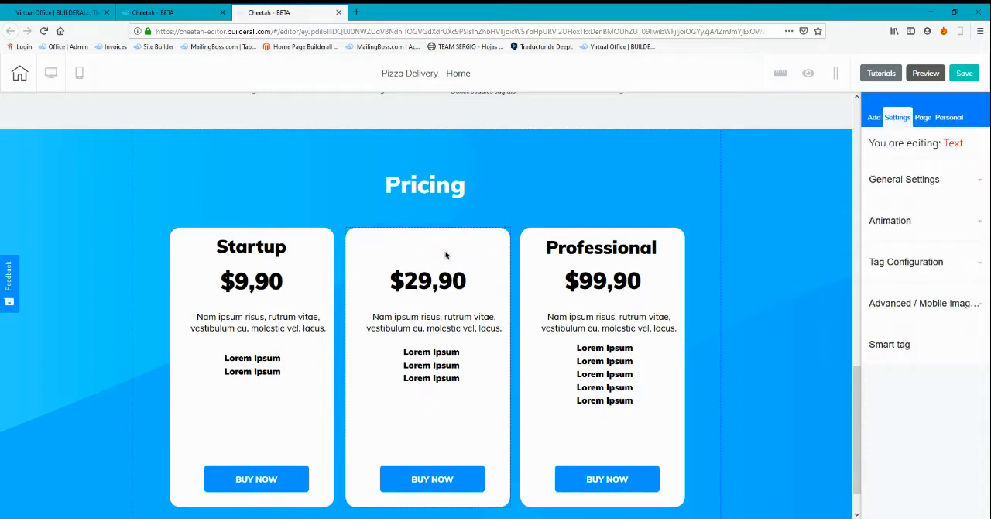
double_click(449, 252)
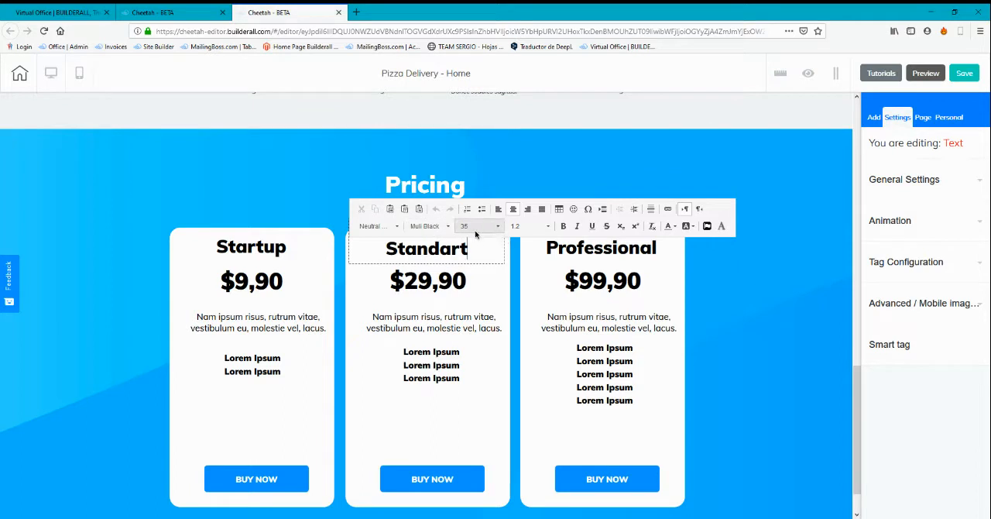
left_click(527, 209)
left_click(514, 209)
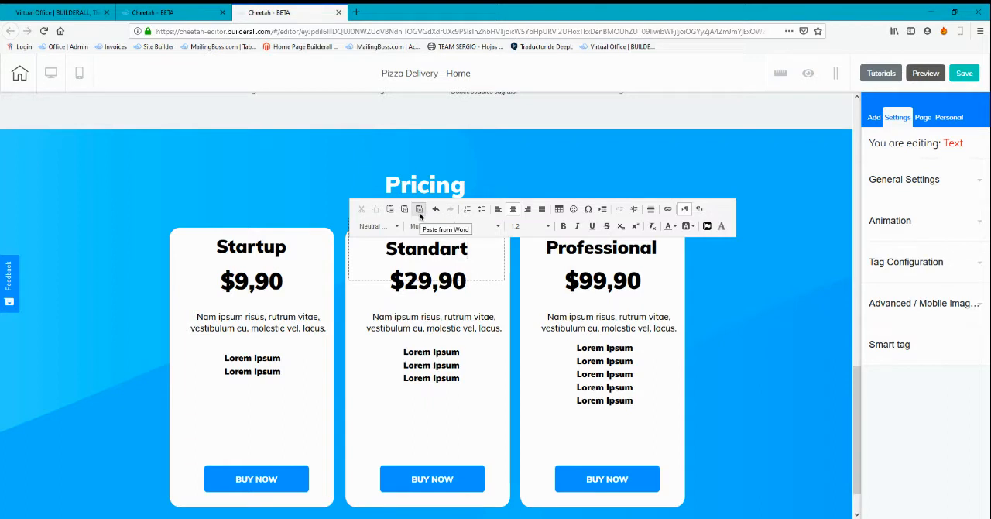
left_click(526, 401)
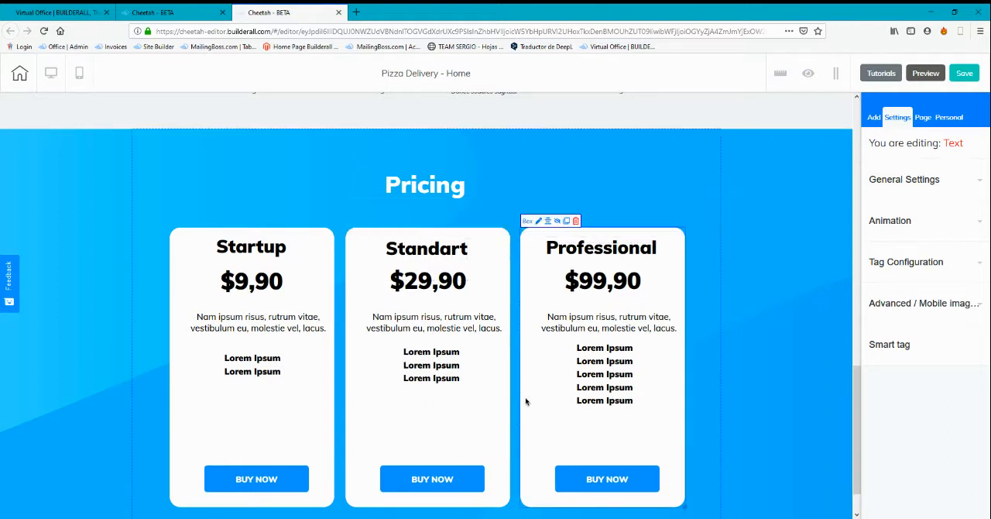
Review the Home page sections and the list of individual elements available for adding, down to Webinar
scroll(525, 401, "down", 1)
scroll(784, 290, "up", 12)
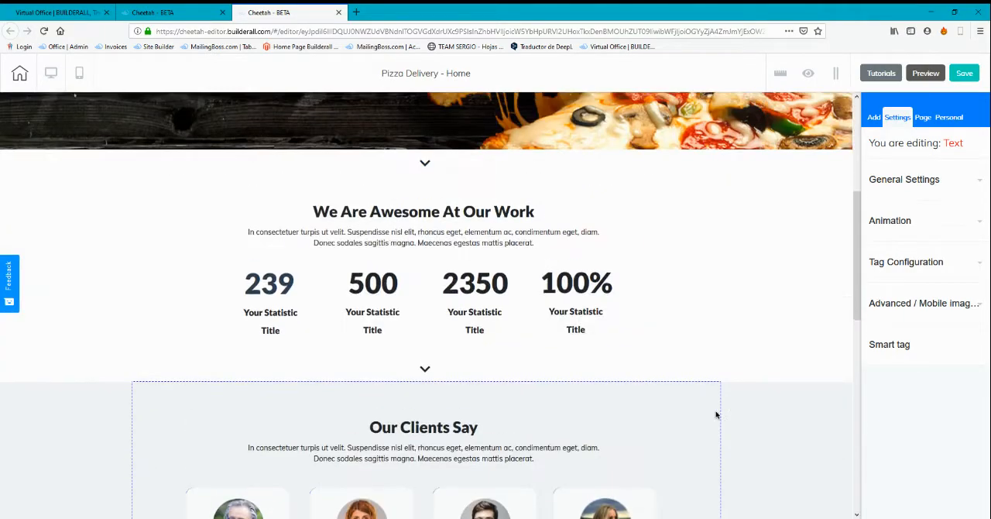
scroll(622, 288, "down", 12)
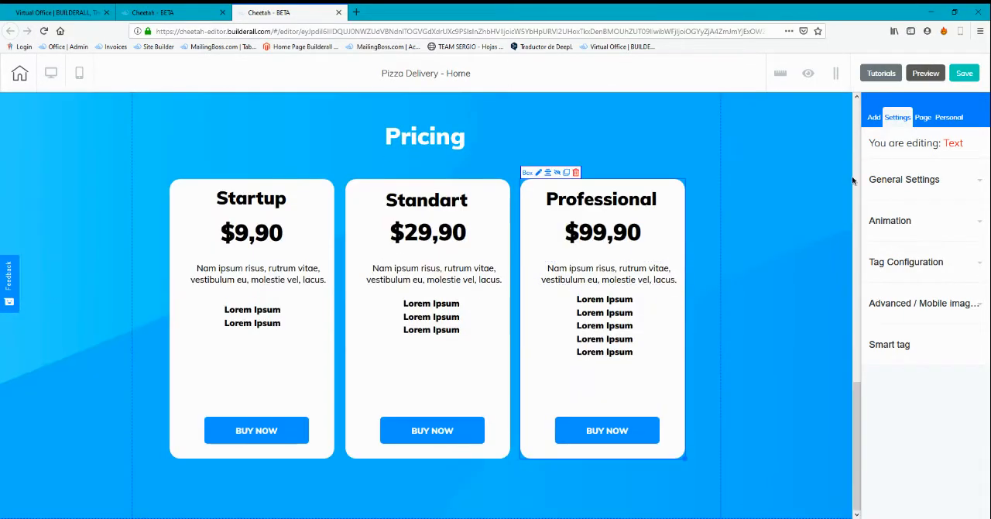
left_click(874, 118)
left_click(917, 168)
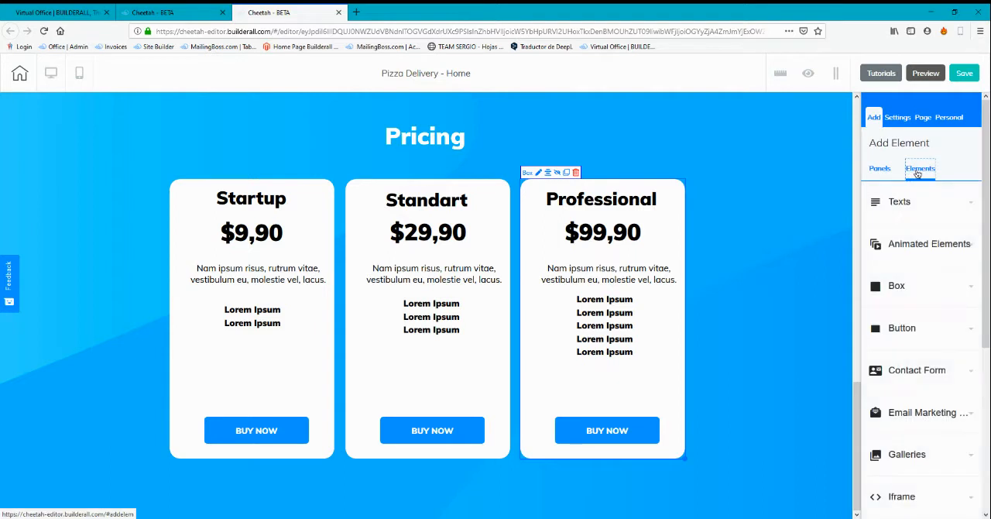
scroll(900, 348, "down", 4)
scroll(900, 349, "down", 2)
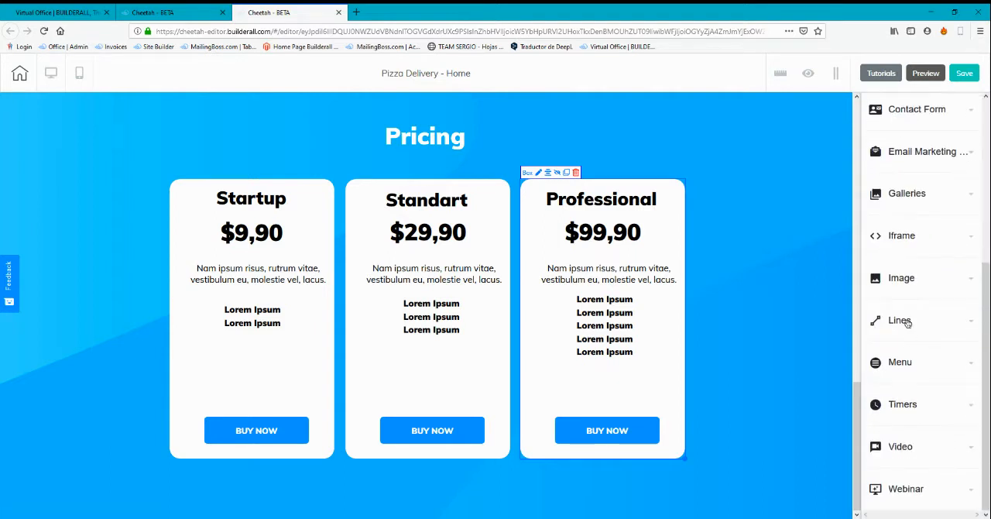
scroll(900, 163, "up", 6)
Add the Express Footer design from the Footer panels below the Pricing section and let the slow page keep loading
left_click(880, 166)
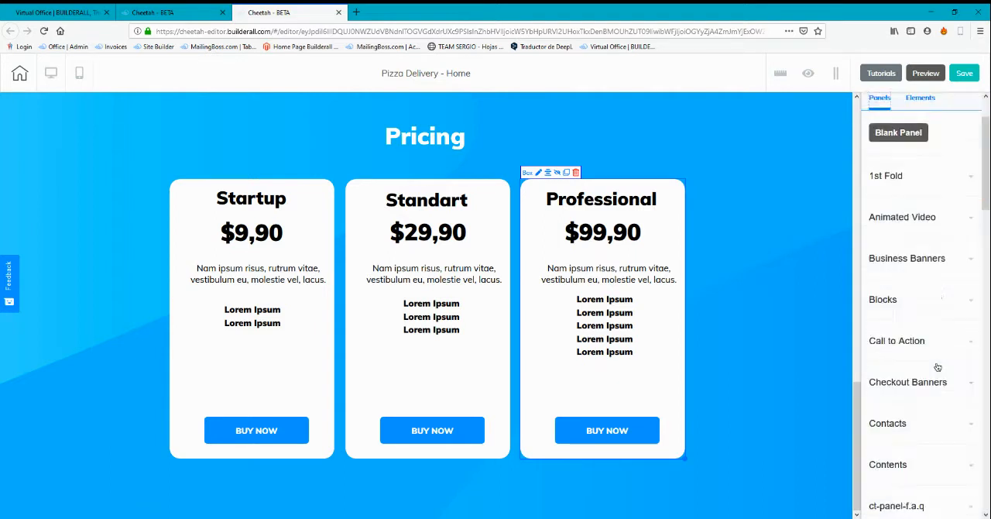
scroll(921, 352, "down", 4)
left_click(898, 287)
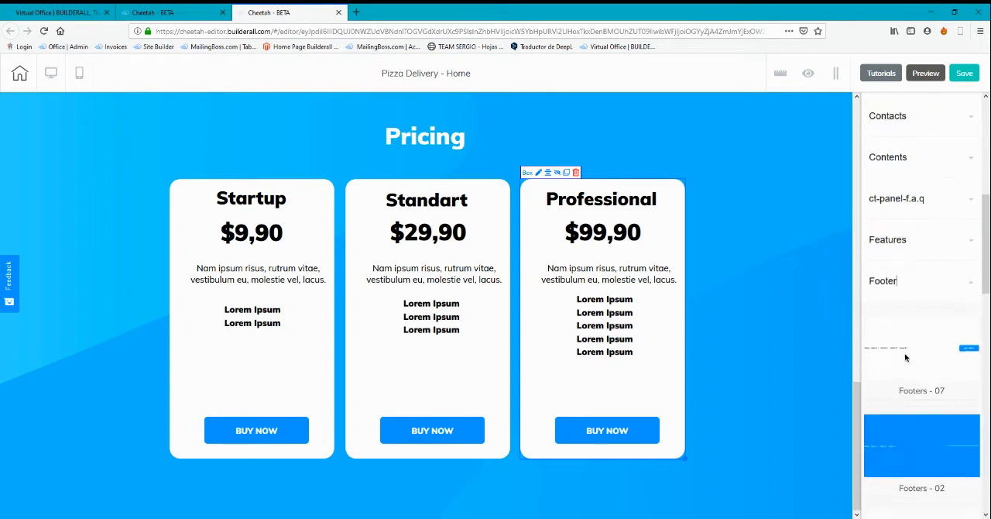
scroll(921, 414, "down", 1)
scroll(891, 392, "down", 7)
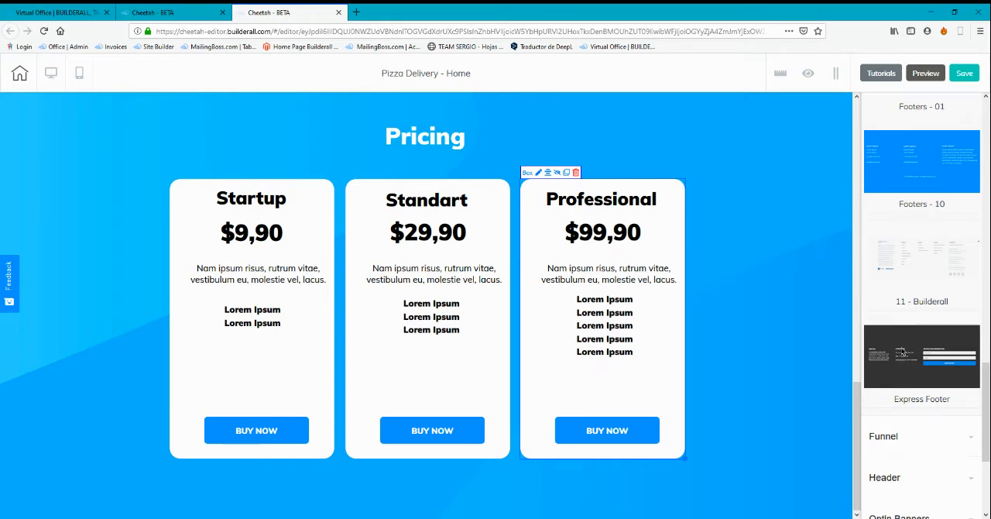
scroll(792, 406, "up", 15)
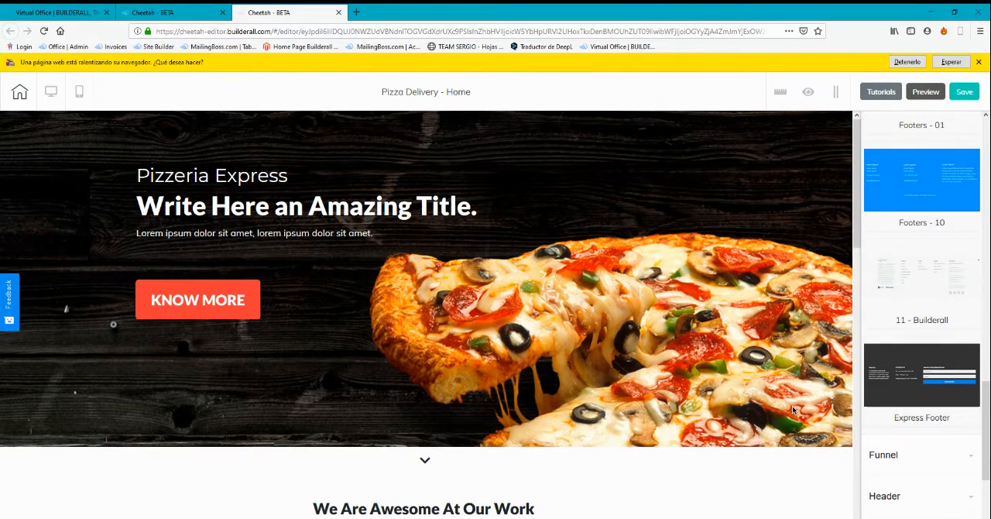
left_click(951, 61)
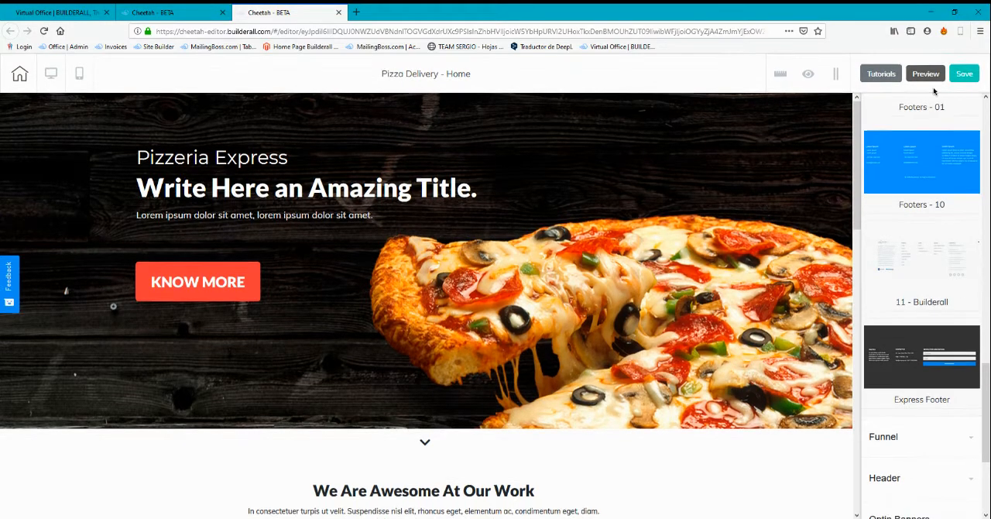
Return to the start of the panel categories and review the Home page down to the footer's newsletter form
scroll(928, 147, "up", 10)
scroll(930, 166, "up", 1)
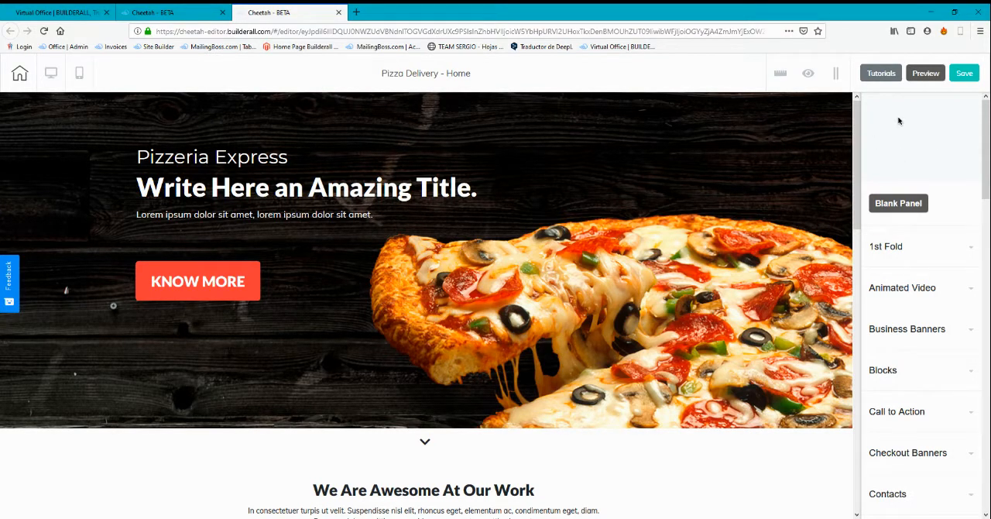
key("alt")
key("alt")
scroll(808, 344, "down", 15)
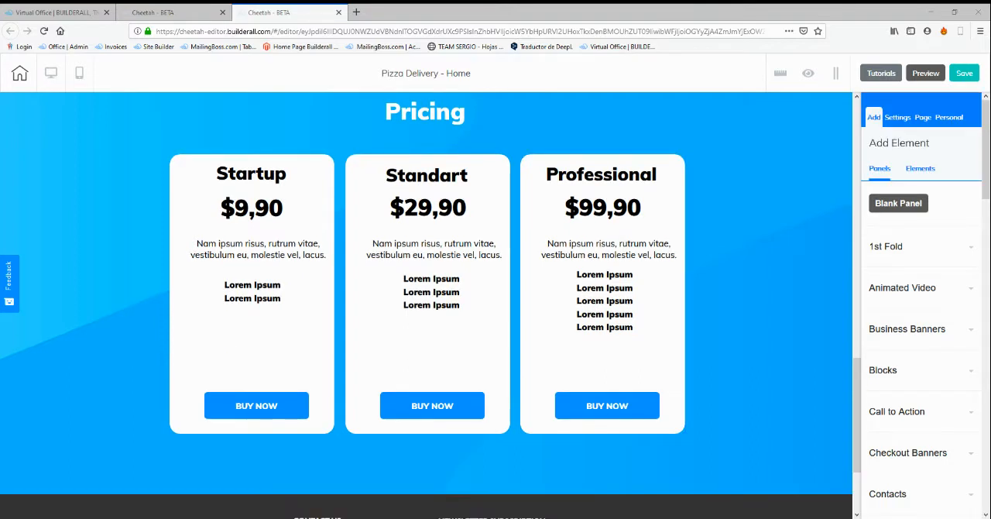
scroll(592, 224, "down", 2)
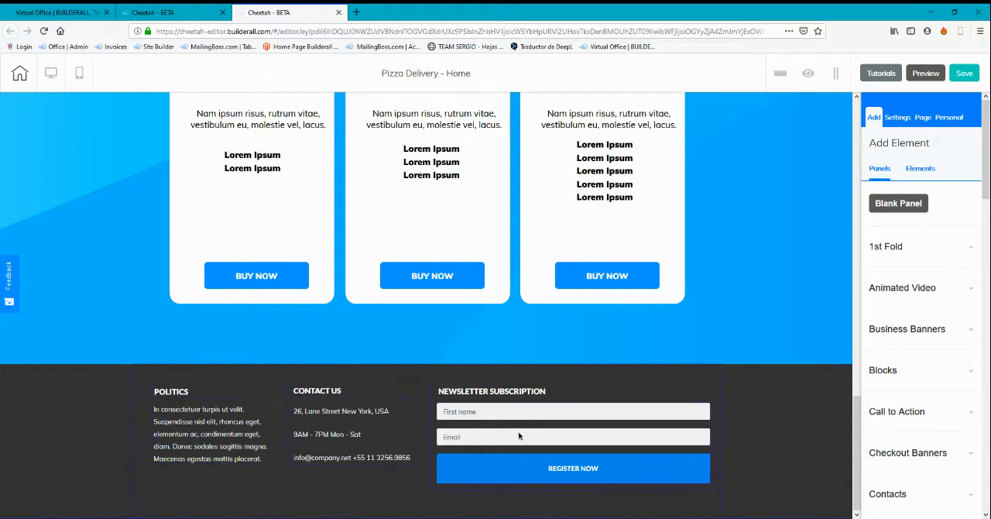
Delete the MailingBoss form under Newsletter Subscription in the footer, letting the slow page keep loading
left_click(560, 446)
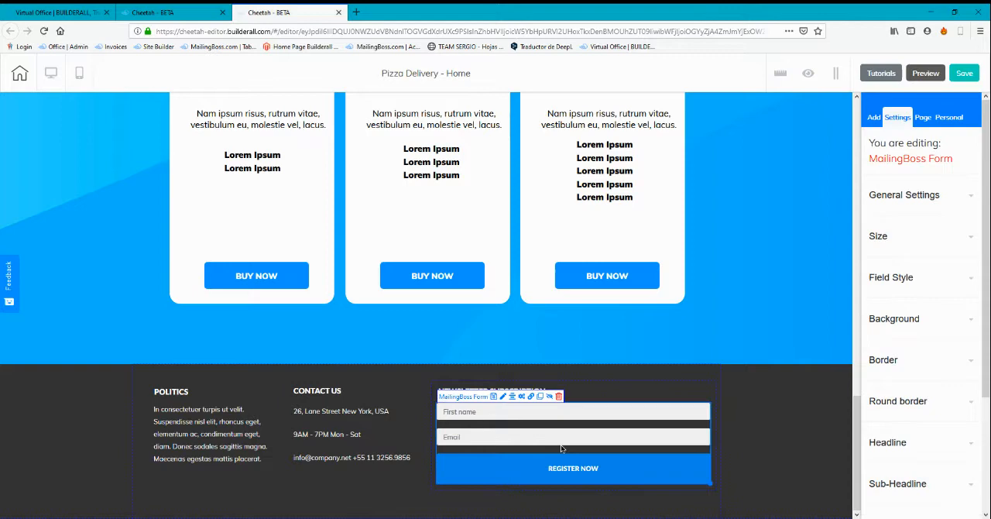
left_click(559, 397)
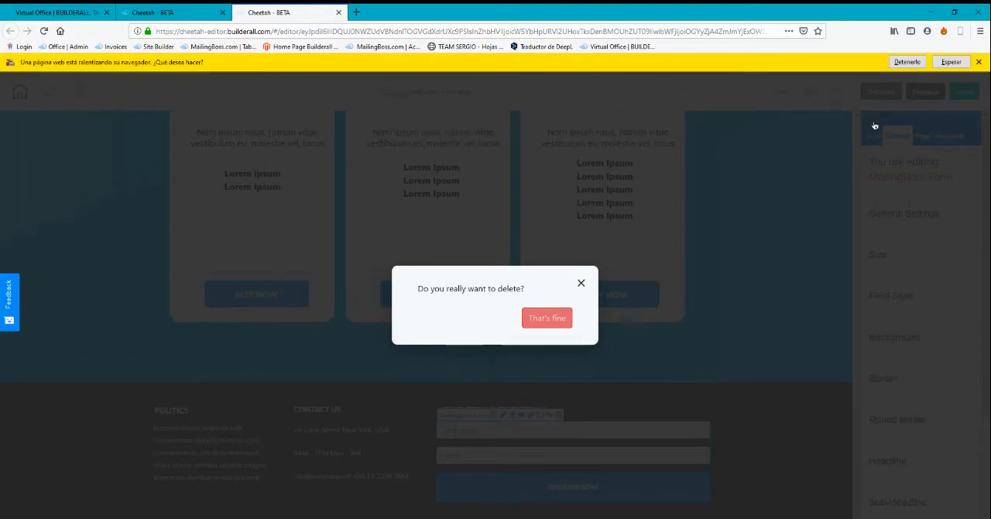
left_click(952, 63)
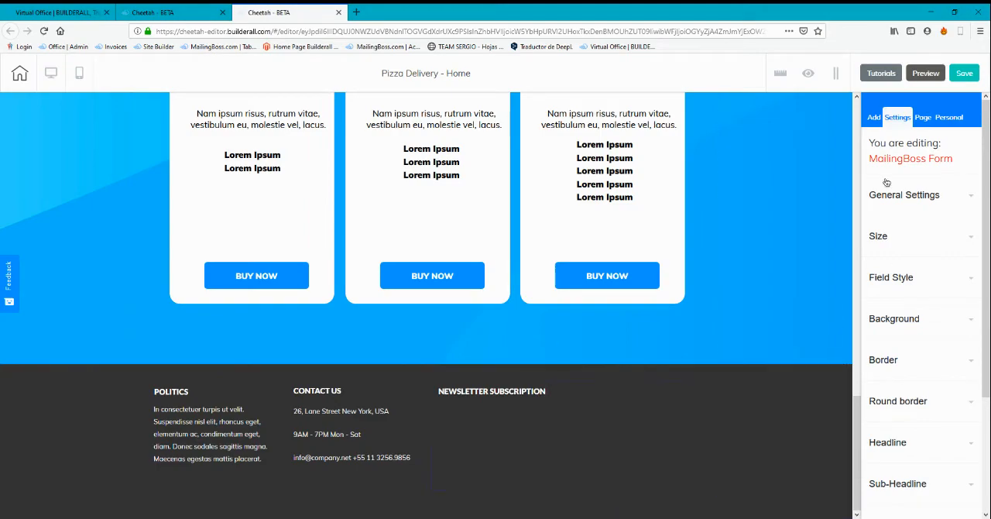
Add the white Menu element to the pizza banner, above and to the right of the main title
left_click(873, 117)
left_click(920, 168)
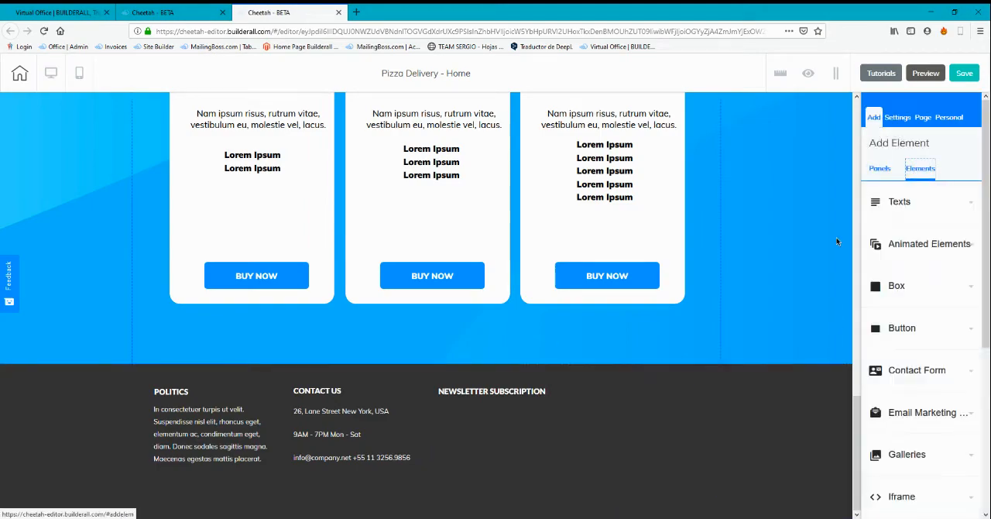
scroll(765, 338, "up", 15)
scroll(928, 395, "down", 1)
scroll(927, 396, "down", 3)
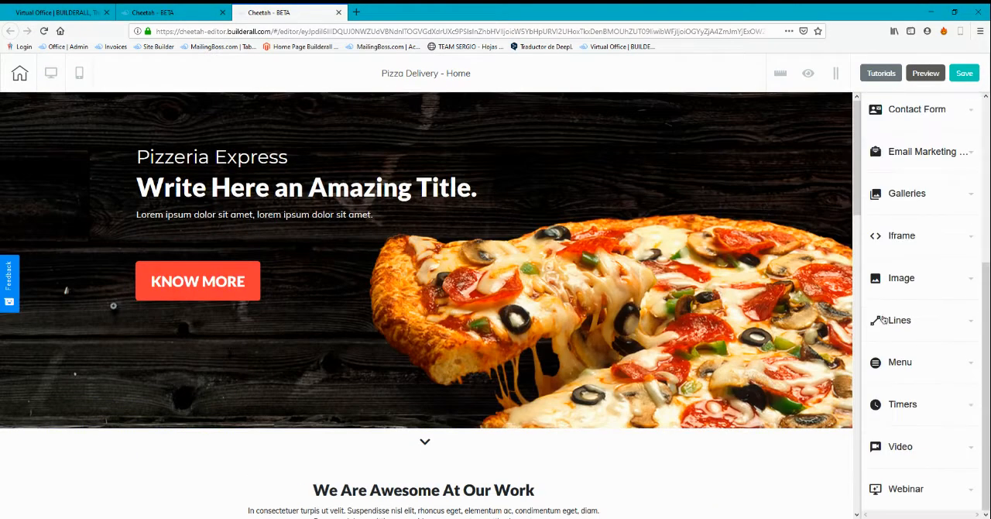
left_click(918, 361)
scroll(910, 374, "down", 1)
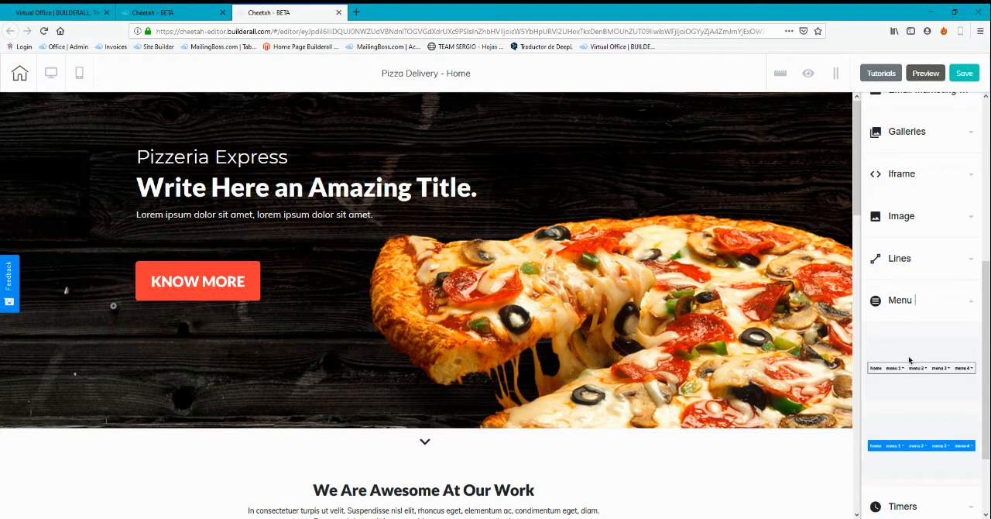
left_click_drag(925, 373, 541, 111)
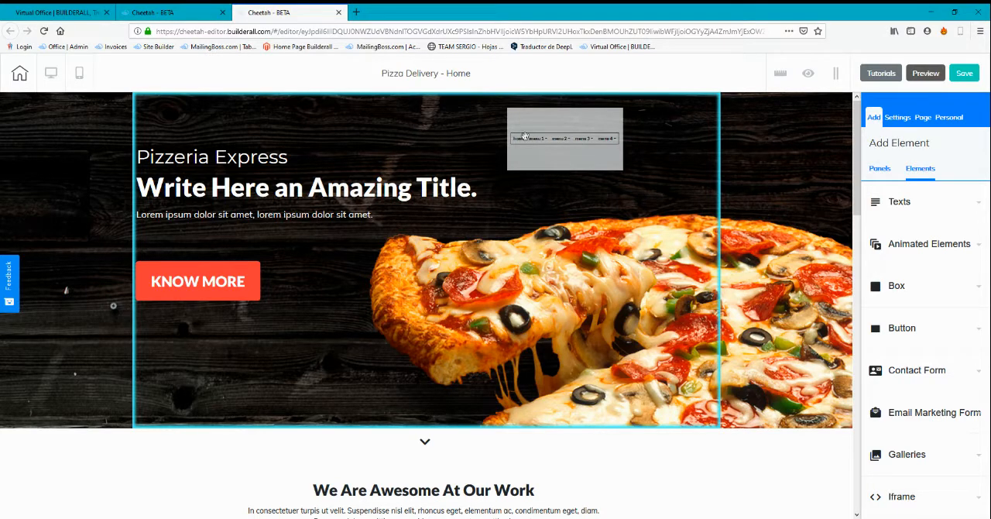
left_click_drag(548, 147, 550, 147)
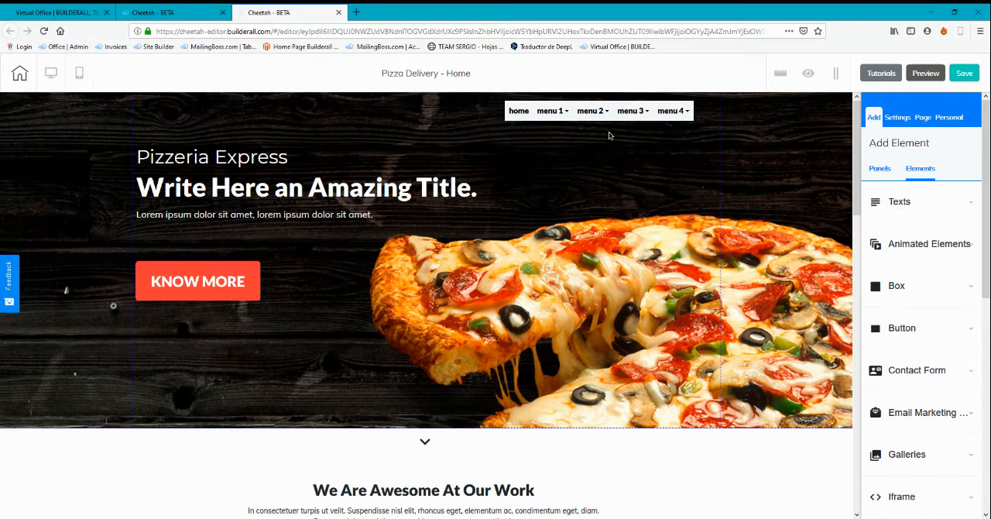
left_click_drag(619, 121, 605, 138)
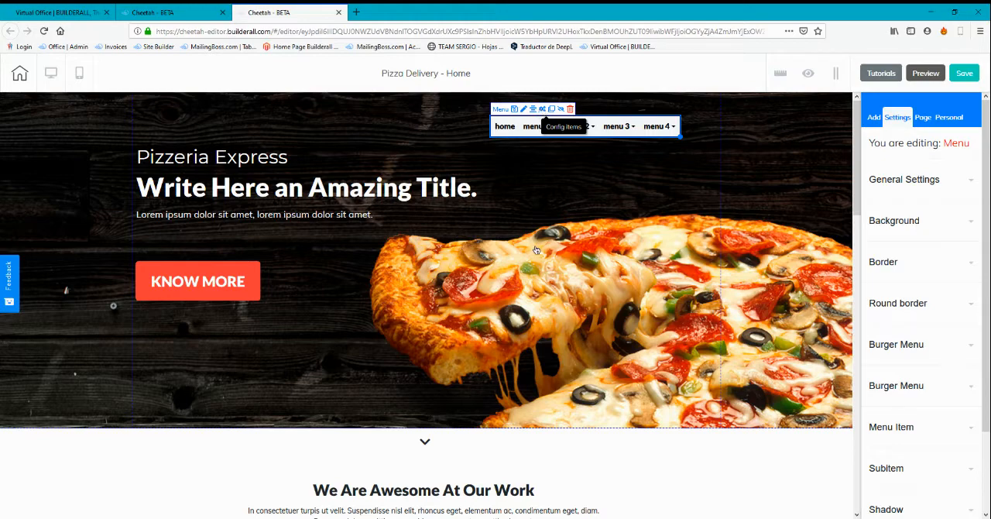
Delete all four submenus from the banner menu's menu 4 item
left_click(541, 110)
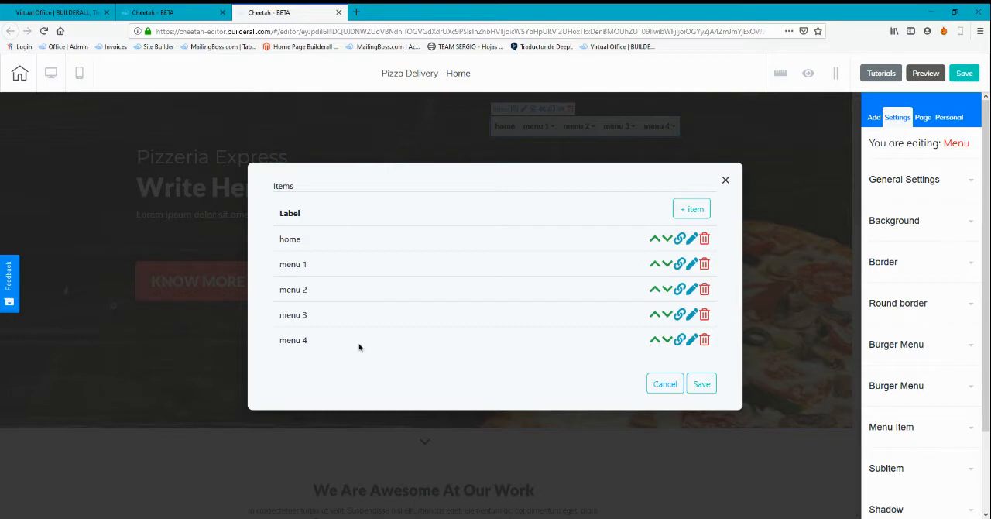
left_click(692, 342)
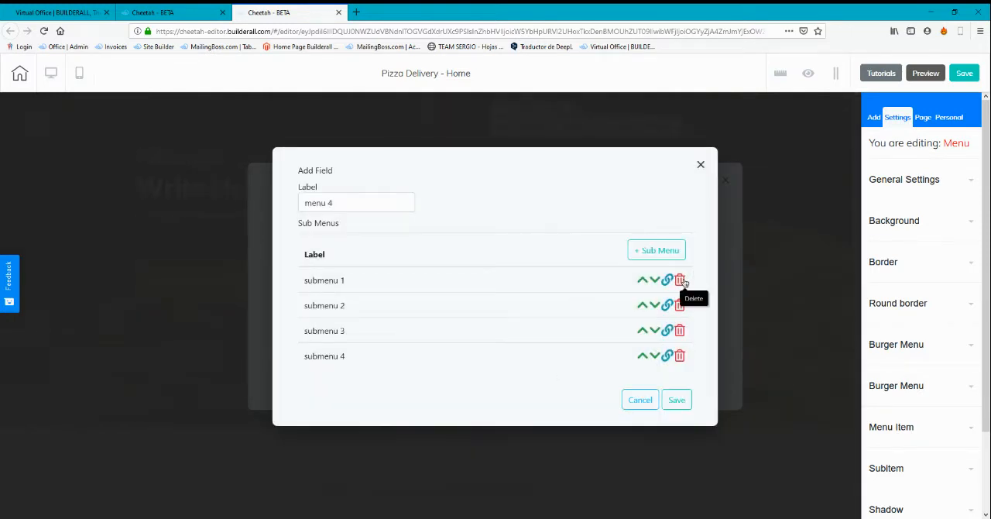
left_click(679, 280)
left_click(680, 295)
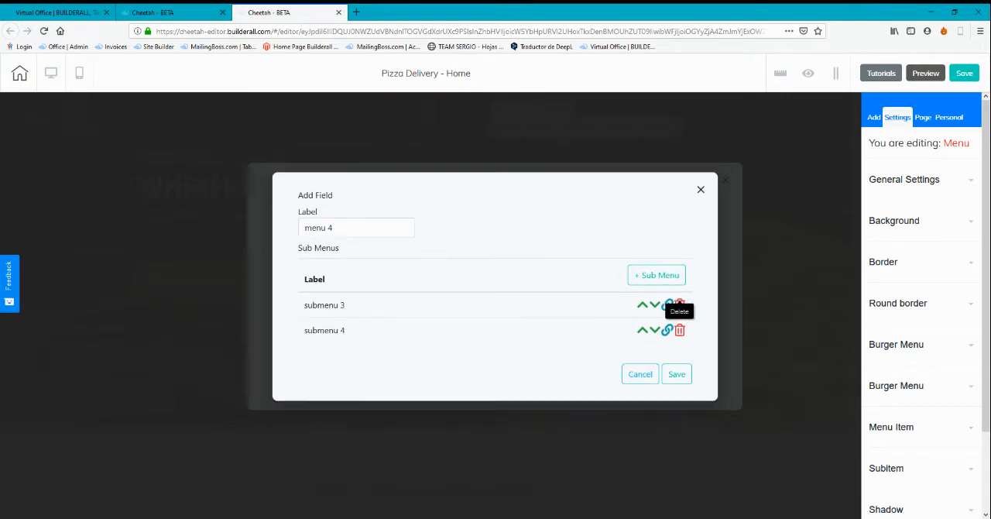
left_click(682, 307)
left_click(680, 316)
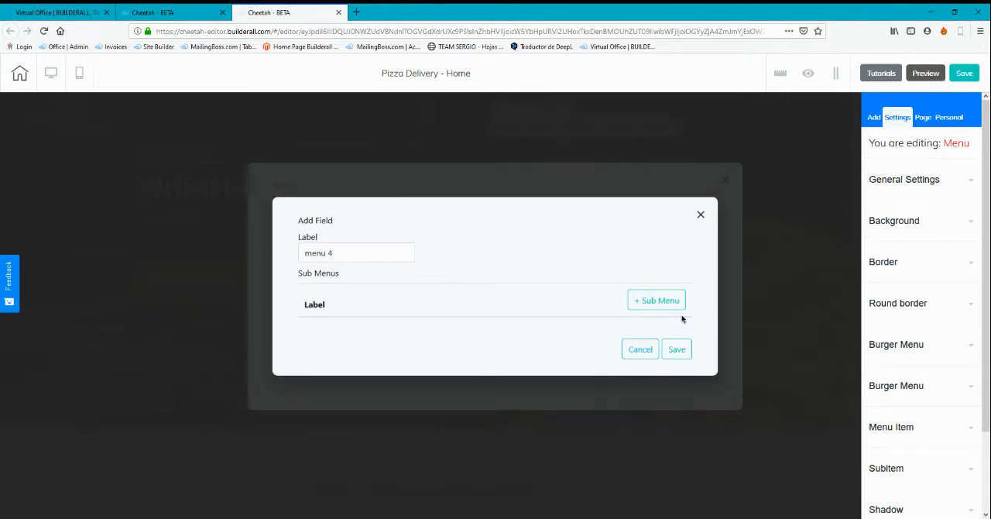
Rename the menu 4 item as Contact us and save the item
left_click_drag(400, 254, 259, 262)
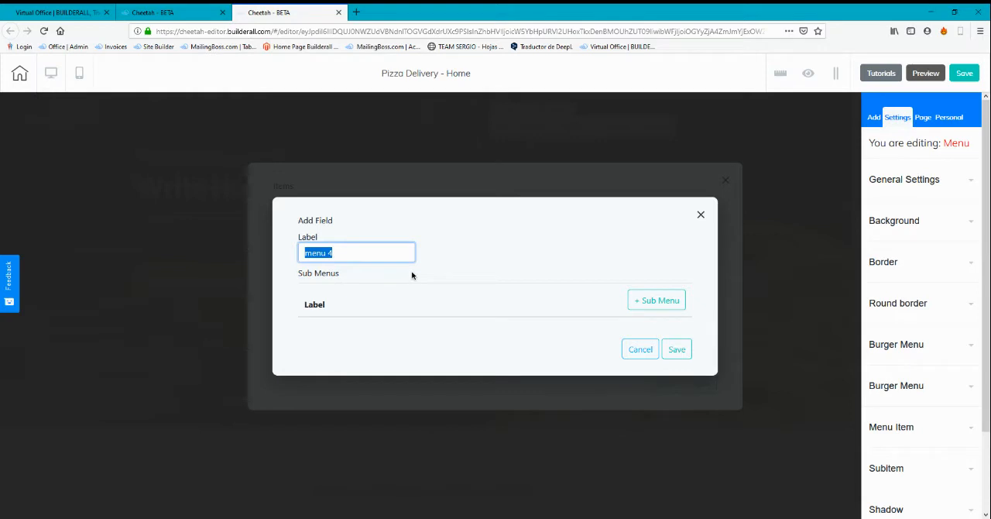
type("Contact us")
left_click(677, 354)
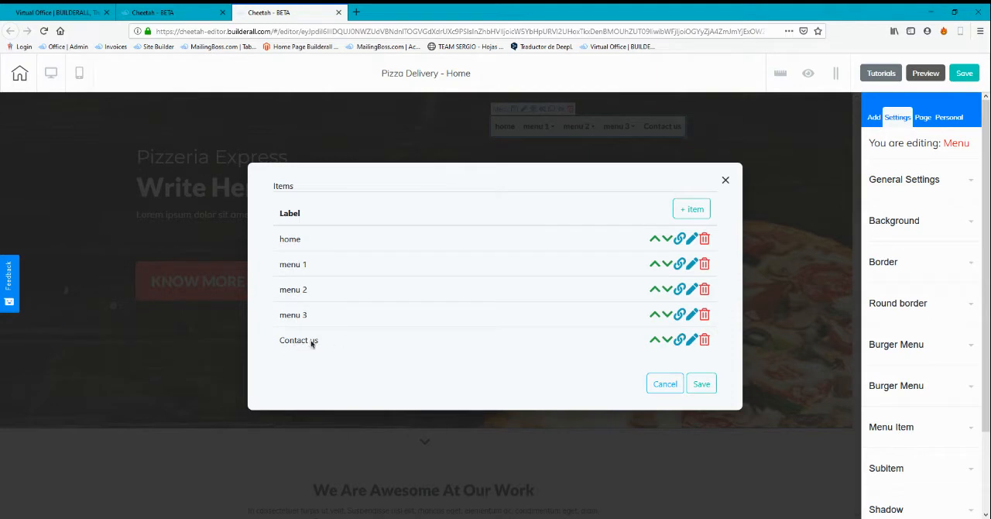
Review the link action types available for the Contact us item, from Web to Site members, without assigning one, and save the menu items
left_click(679, 341)
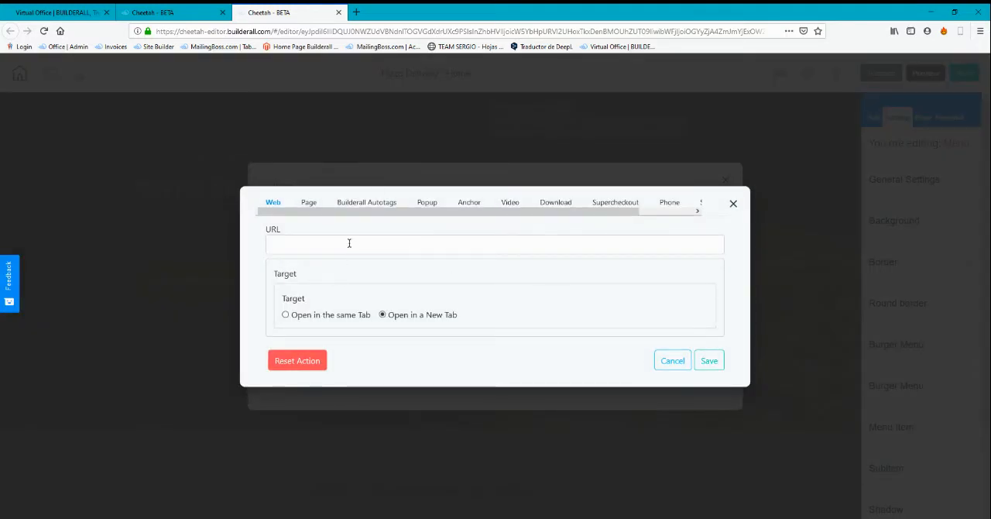
left_click(325, 252)
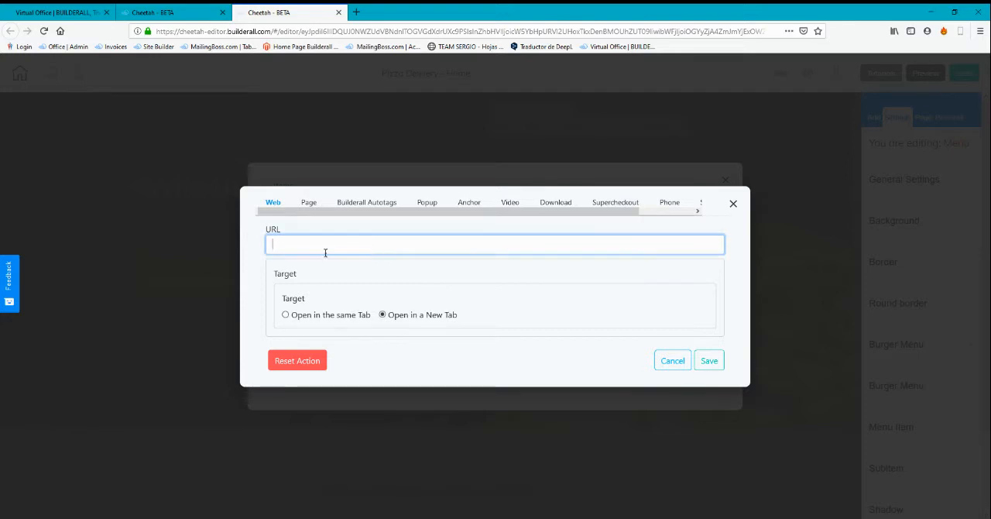
left_click(310, 203)
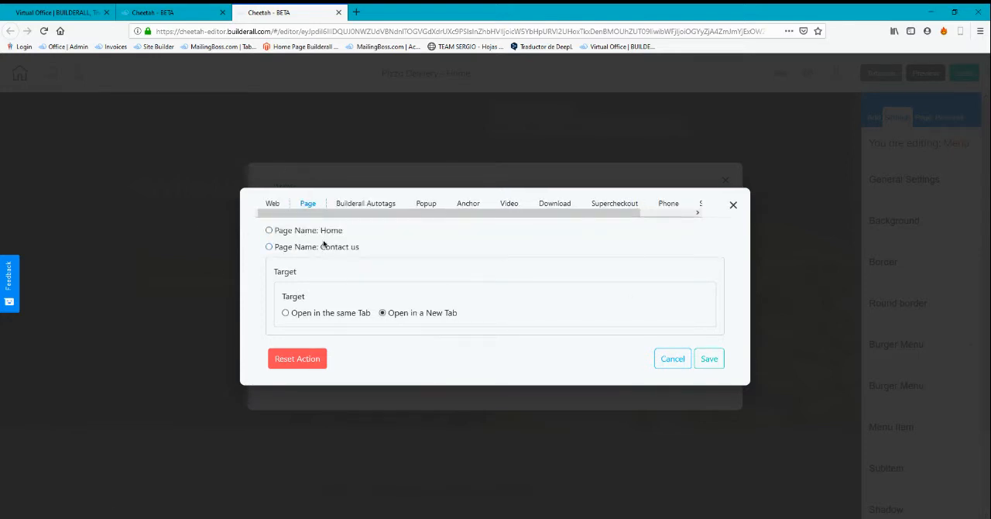
left_click(357, 203)
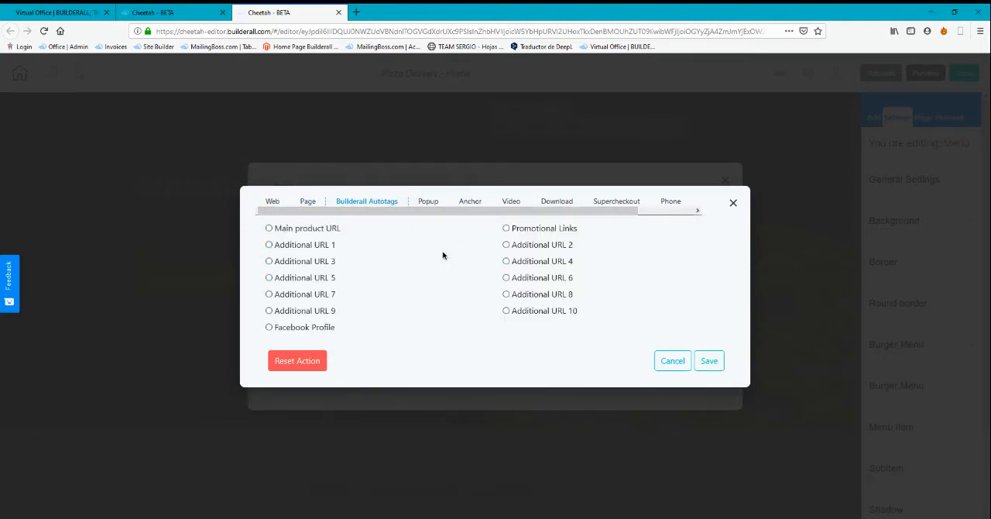
left_click(428, 201)
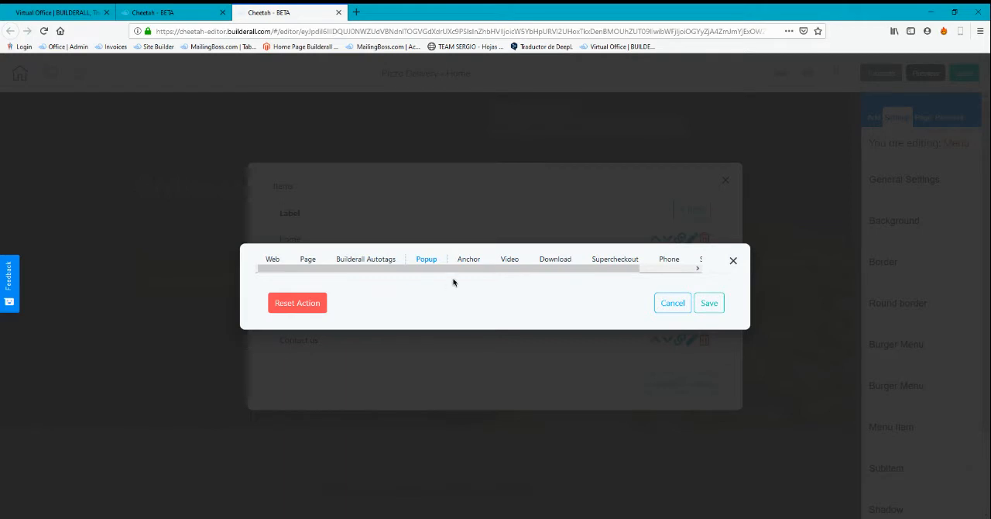
left_click(510, 259)
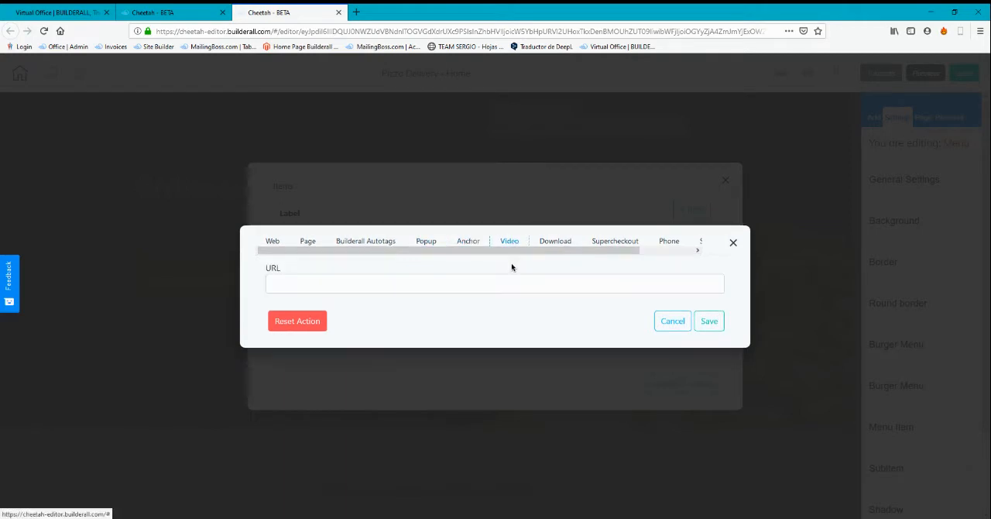
left_click(565, 243)
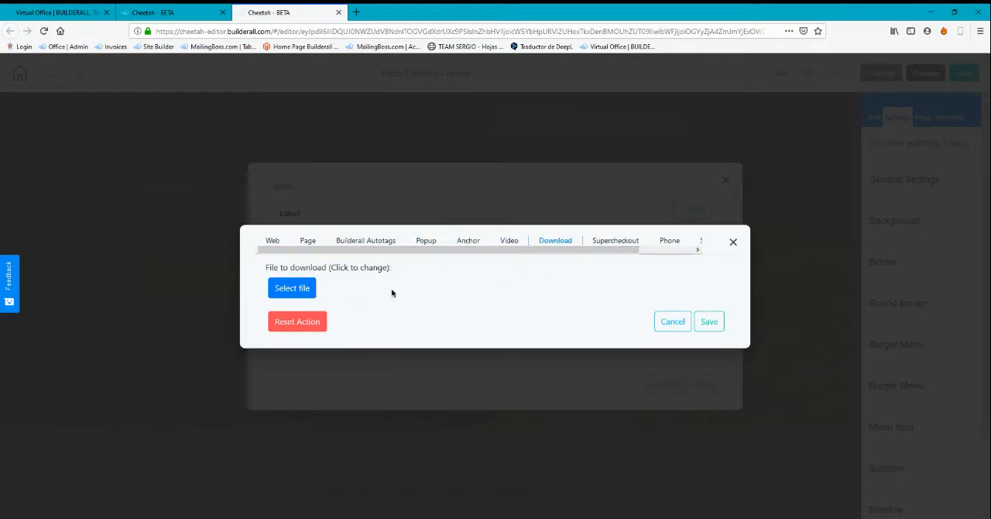
left_click(606, 242)
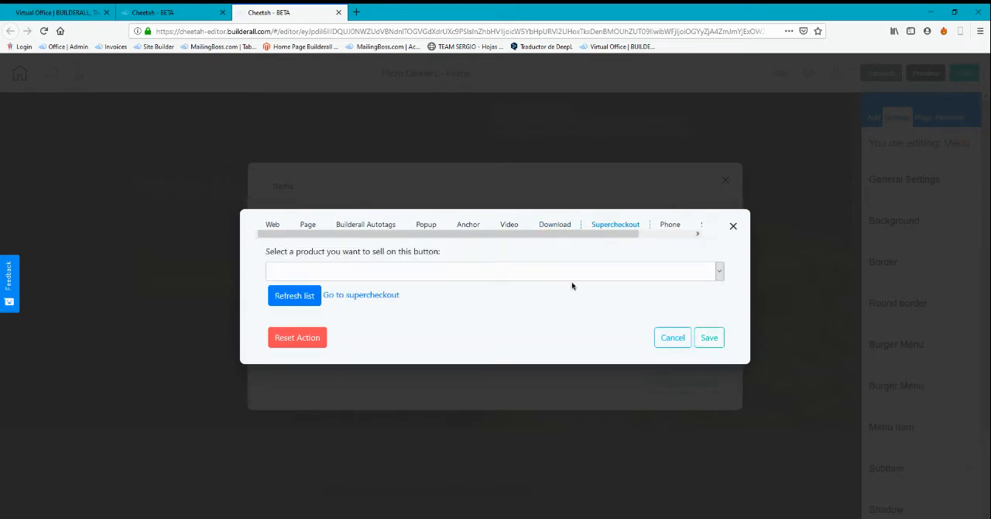
left_click_drag(621, 235, 690, 238)
left_click(619, 225)
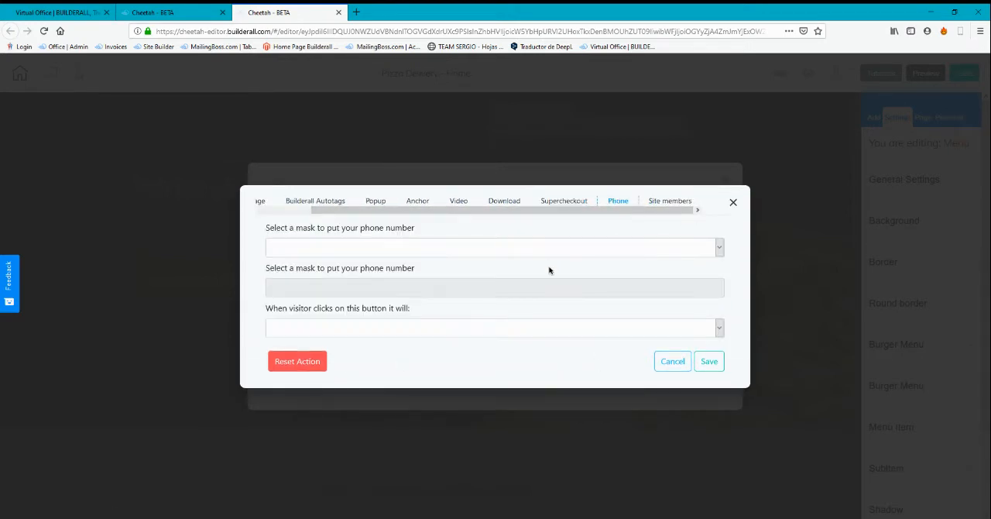
left_click(681, 199)
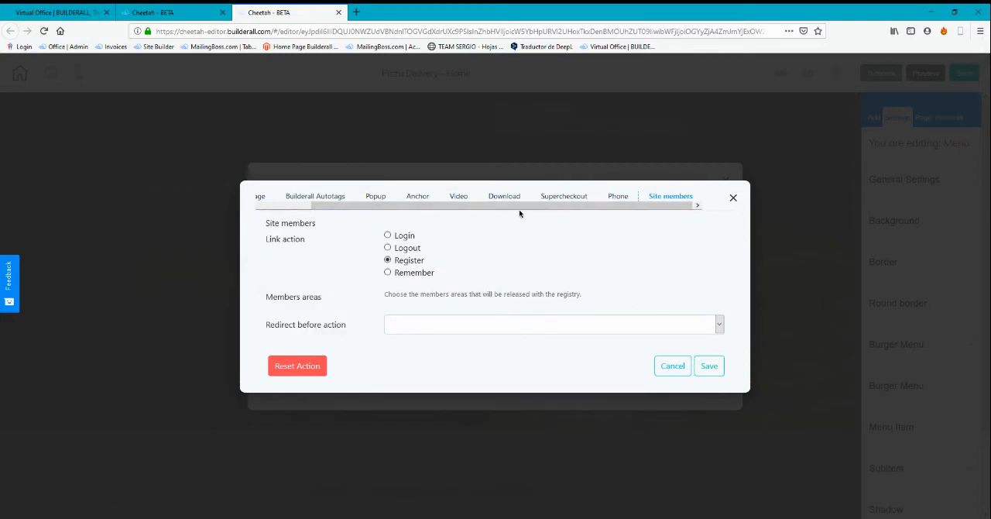
left_click_drag(520, 213, 482, 211)
left_click(672, 365)
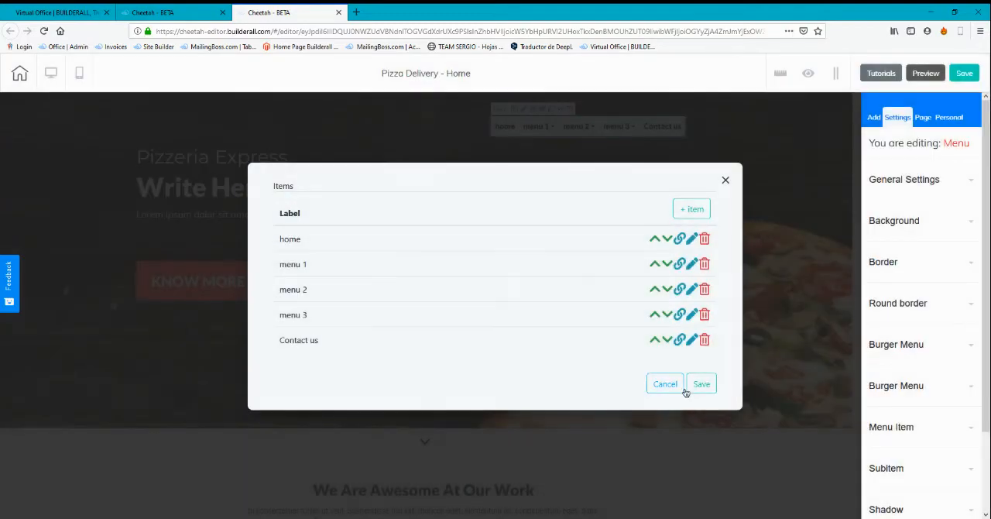
left_click(701, 384)
Activate an anchor on the dark footer panel and name it contactus
scroll(704, 387, "down", 15)
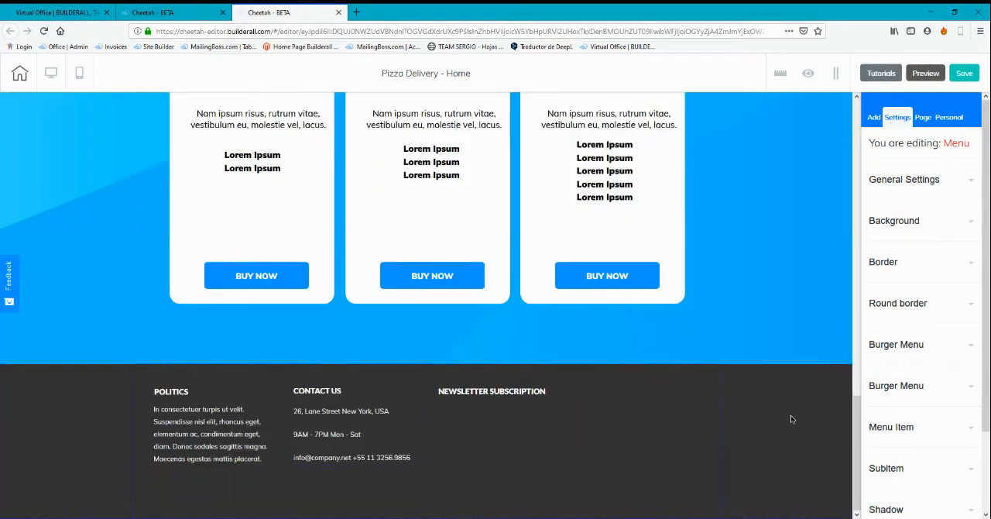
left_click(188, 387)
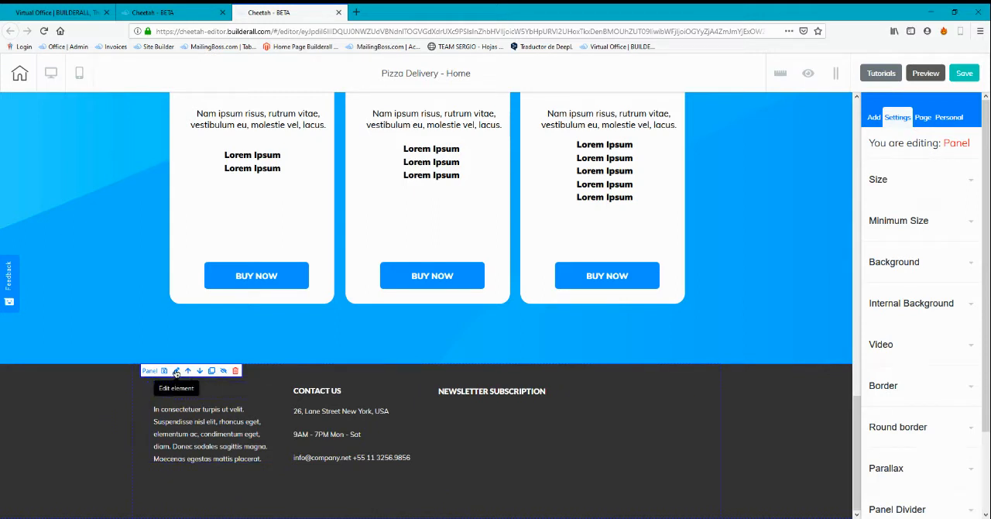
scroll(909, 387, "down", 2)
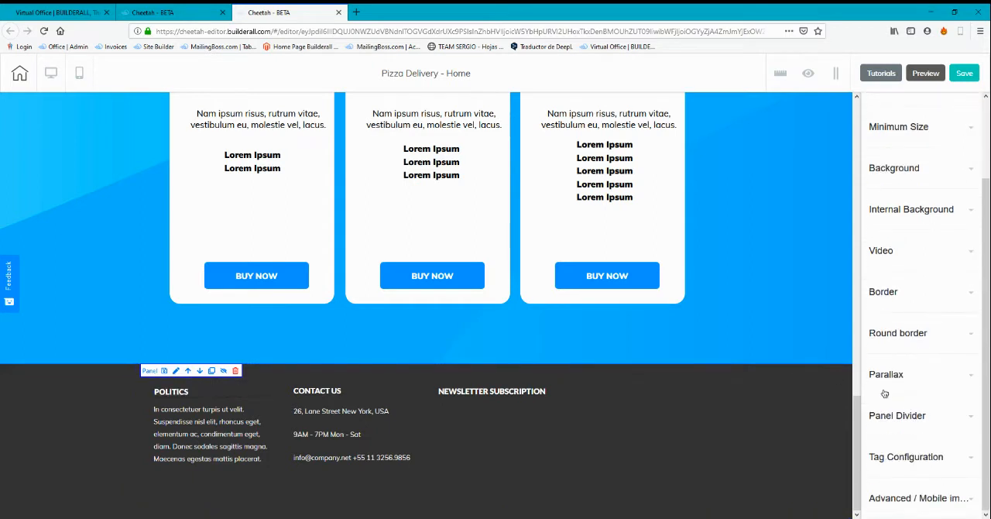
left_click(912, 499)
scroll(910, 422, "down", 3)
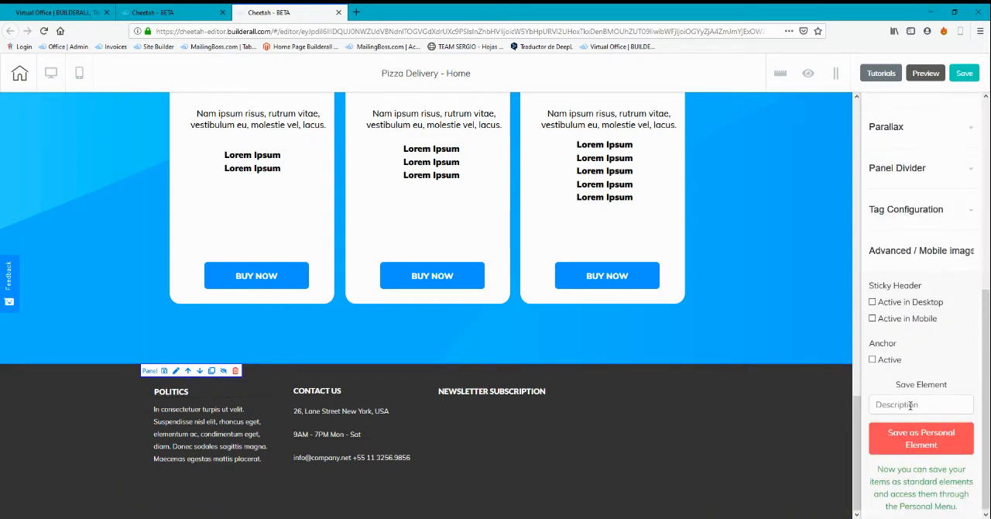
left_click(873, 360)
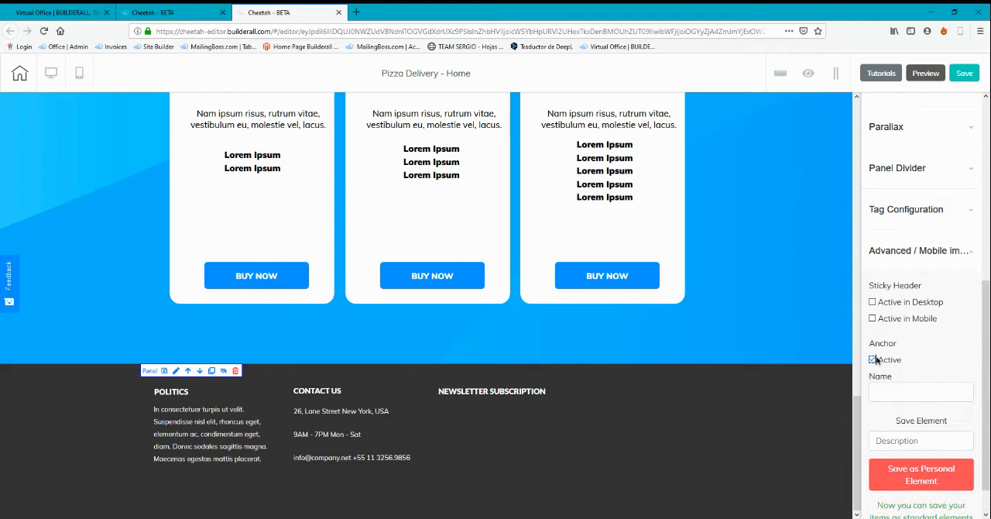
left_click(891, 391)
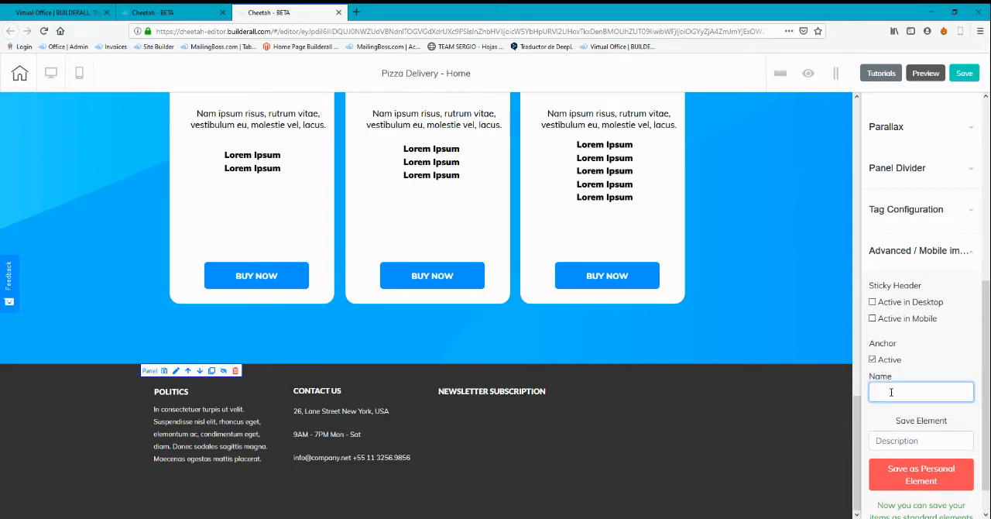
type("contactus")
Link the banner menu's Contact us item to the Home page's contactus anchor and save the menu items
left_click_drag(858, 428, 863, 173)
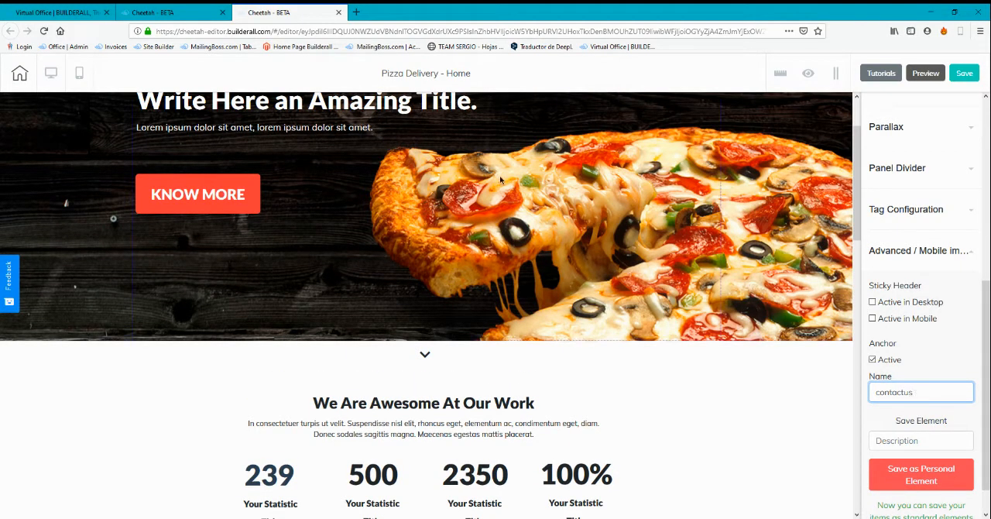
scroll(584, 177, "up", 2)
left_click(609, 134)
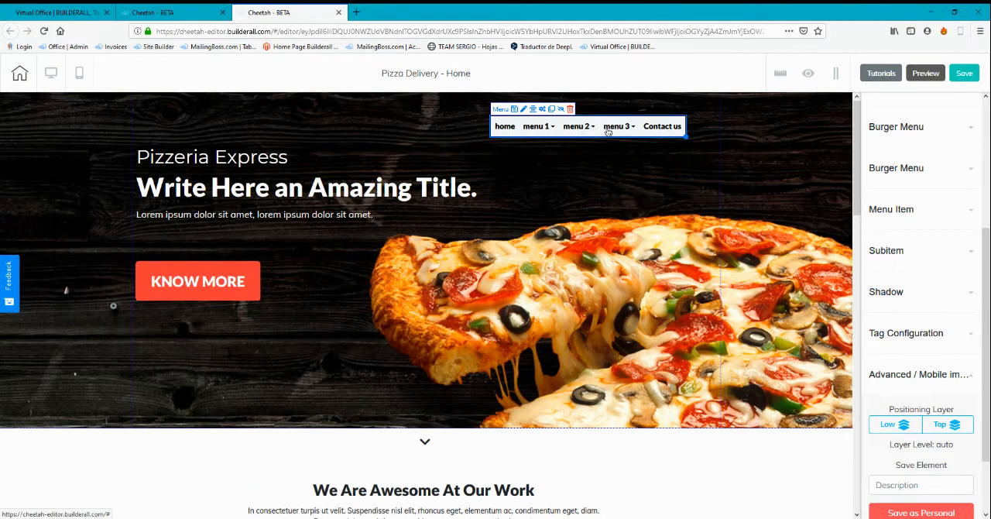
left_click(544, 112)
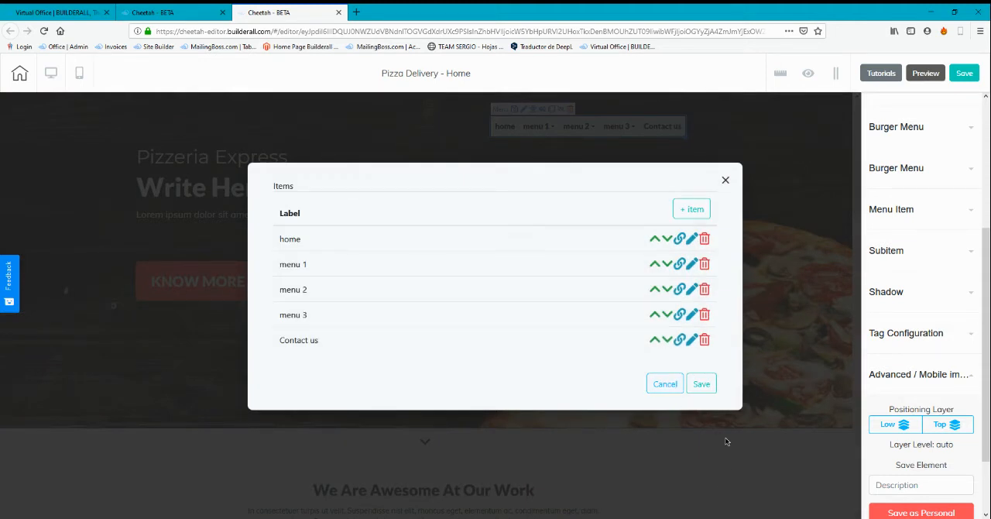
left_click(678, 343)
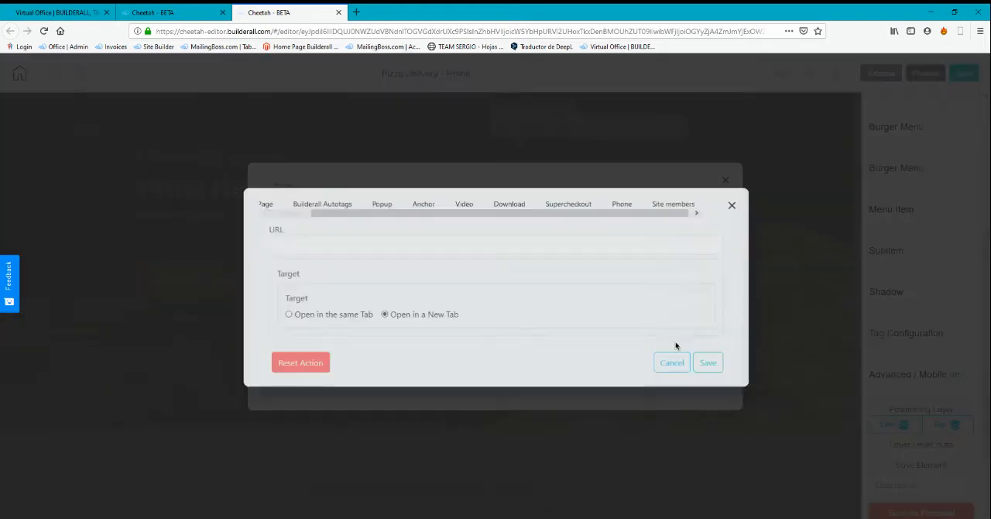
left_click(418, 202)
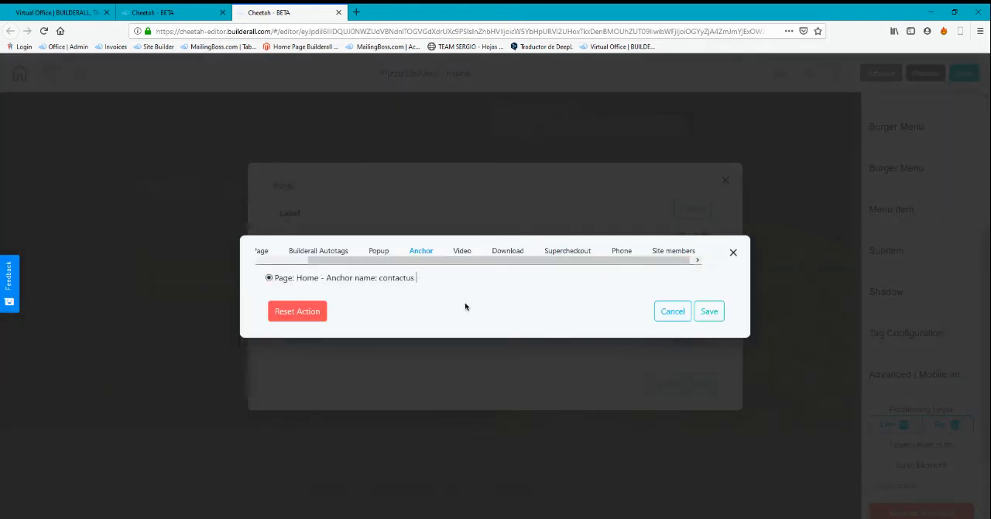
left_click(709, 311)
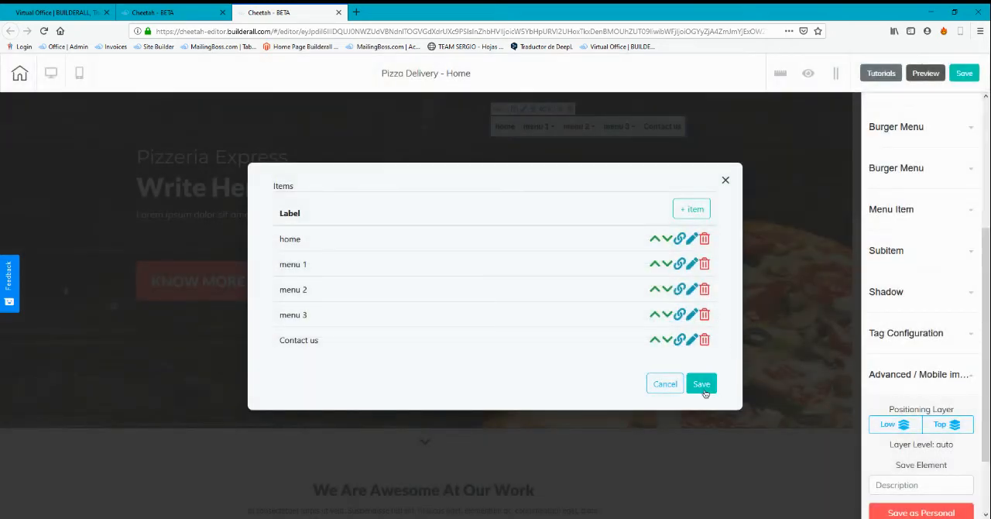
left_click(703, 382)
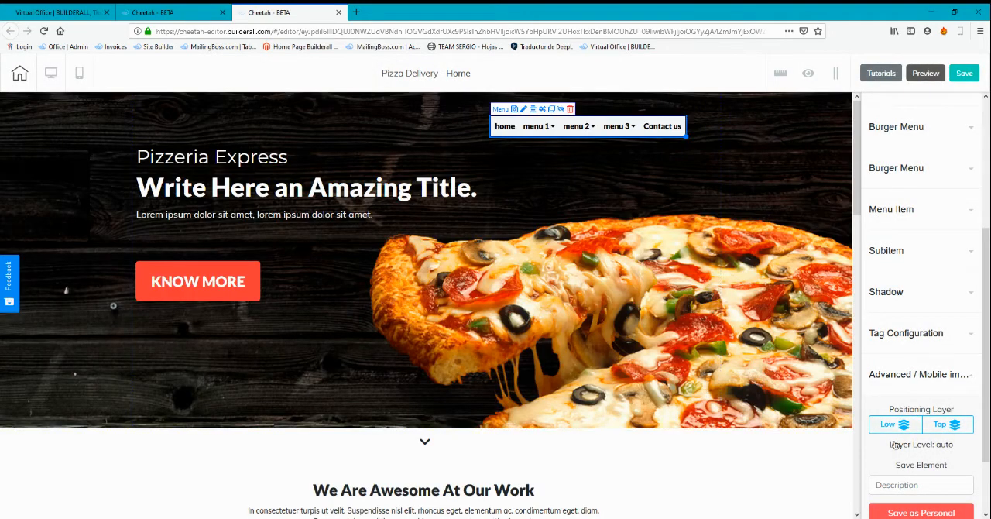
Save the Pizza Delivery site and publish it to its Cheetah domain
left_click(954, 76)
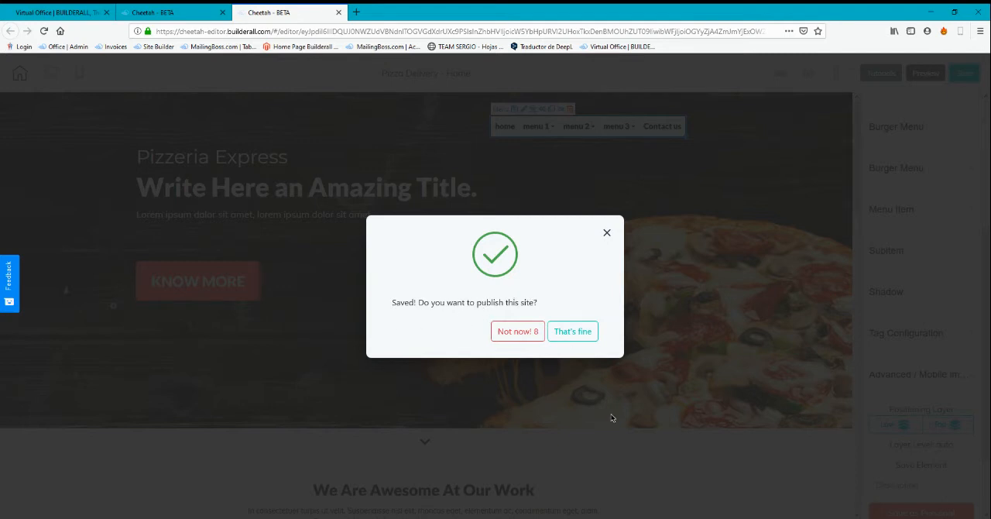
left_click(573, 332)
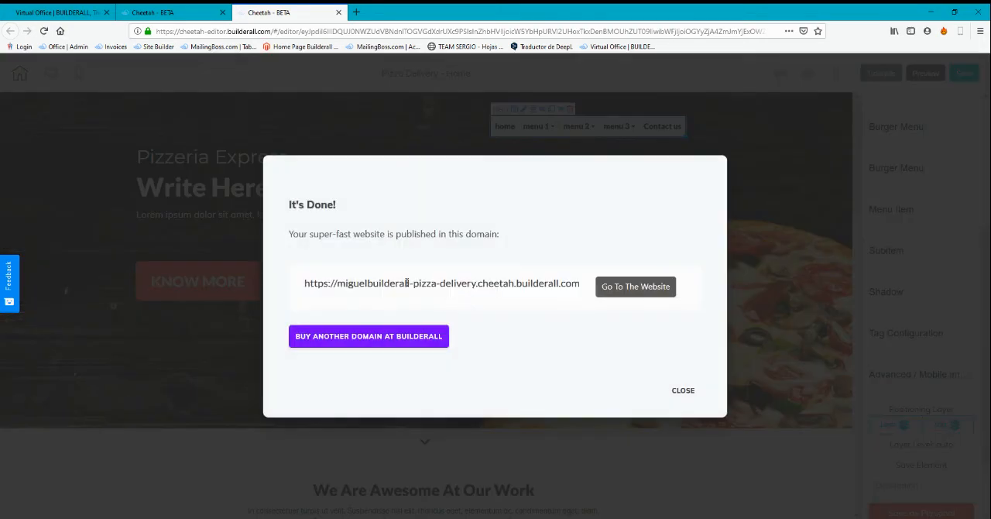
left_click_drag(310, 284, 544, 292)
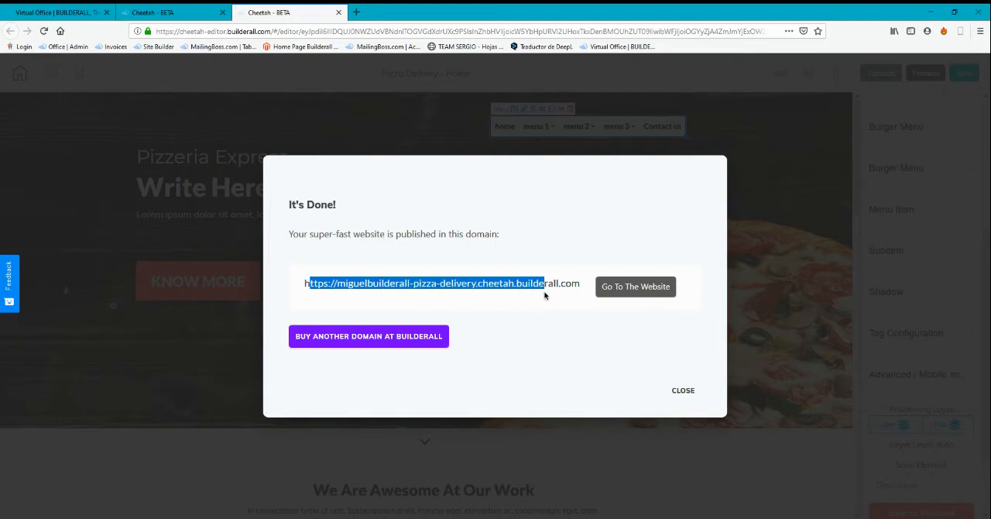
left_click(571, 307)
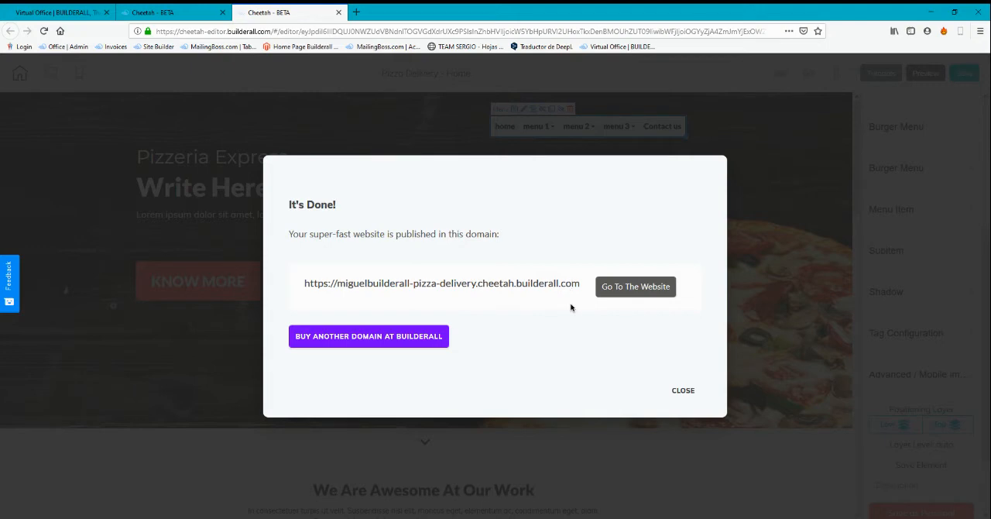
Open the published website, look through the page and test the Contact us menu link
left_click(626, 285)
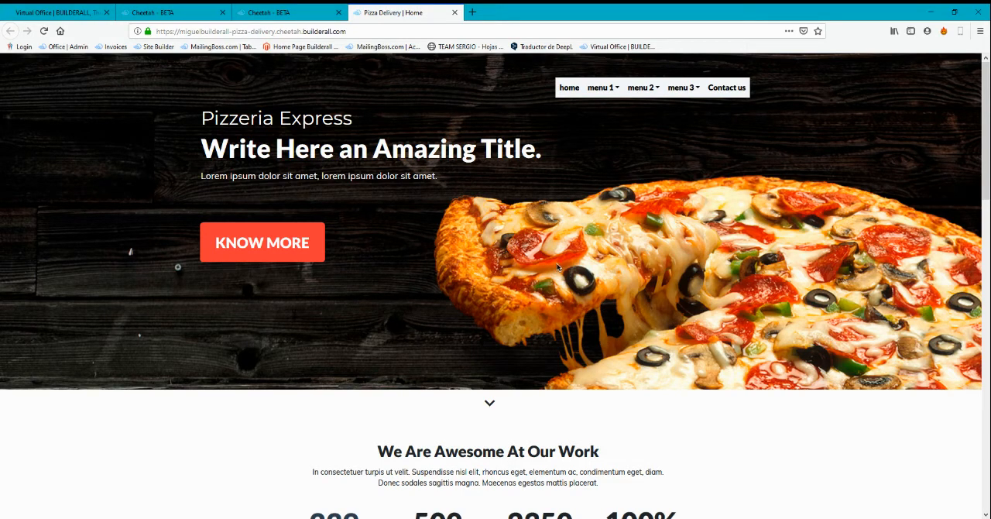
scroll(557, 267, "down", 5)
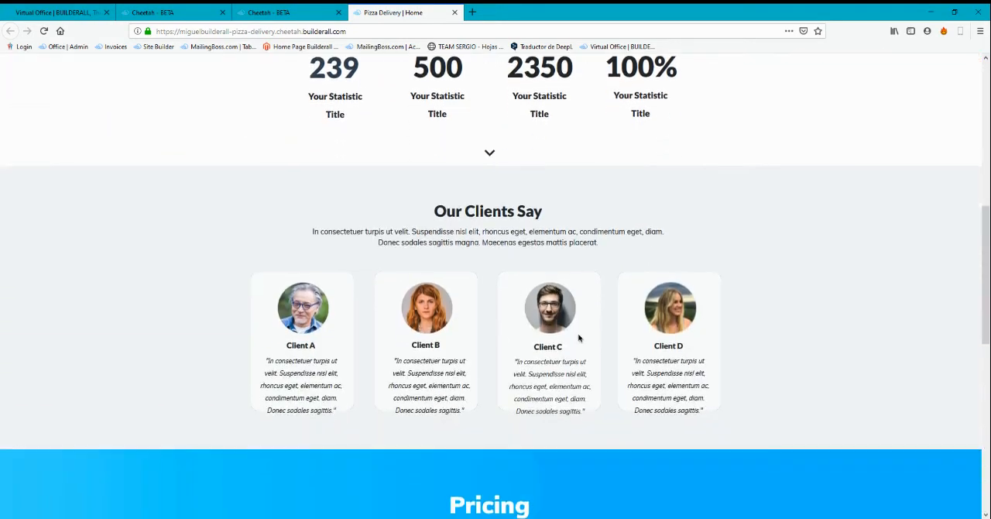
scroll(578, 338, "down", 6)
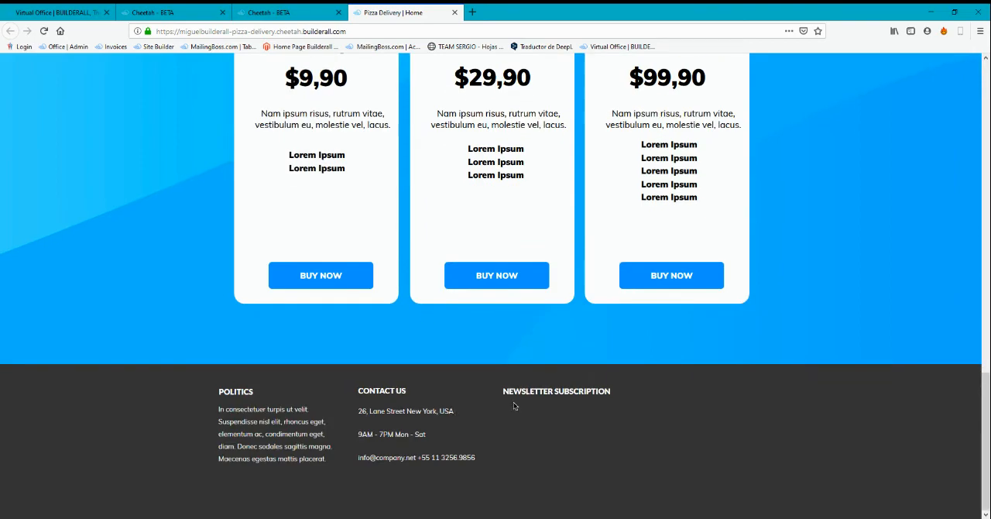
scroll(536, 386, "up", 12)
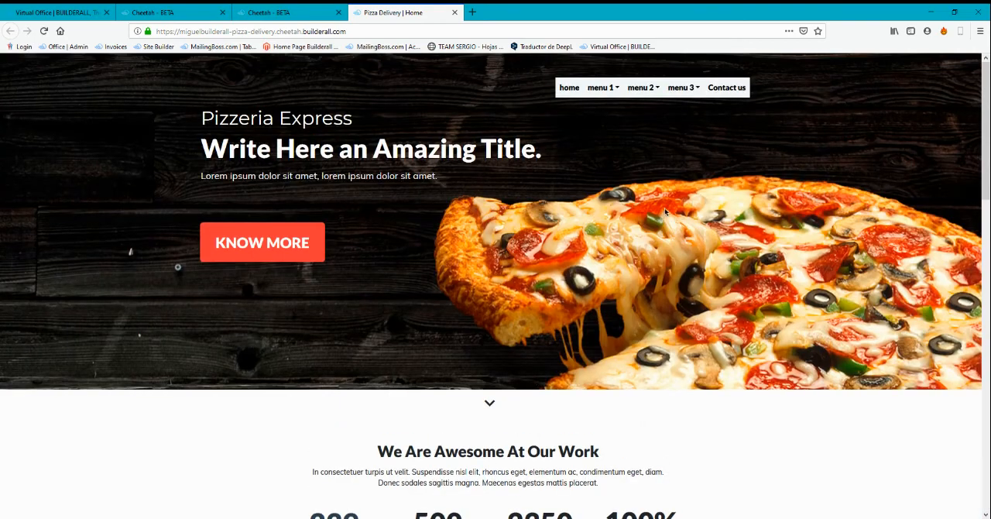
mouse_move(731, 110)
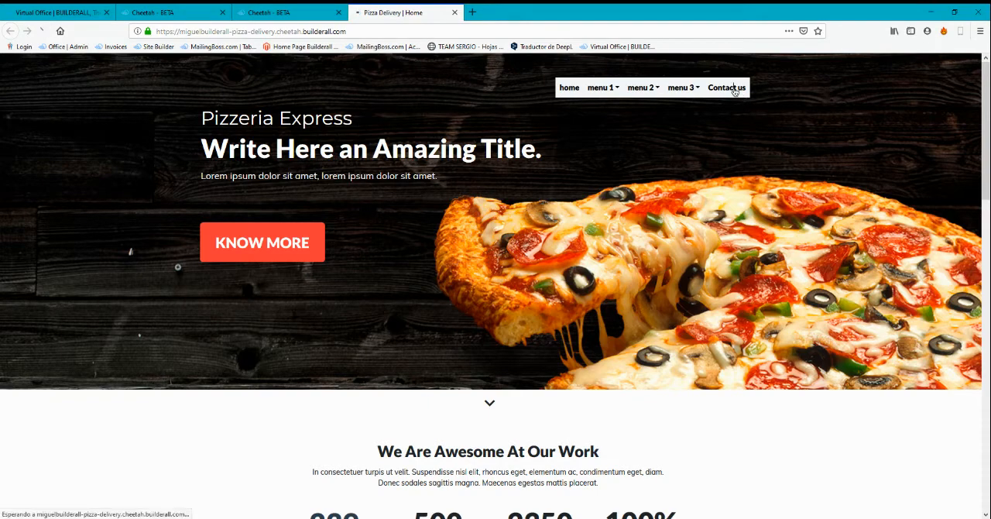
left_click(733, 90)
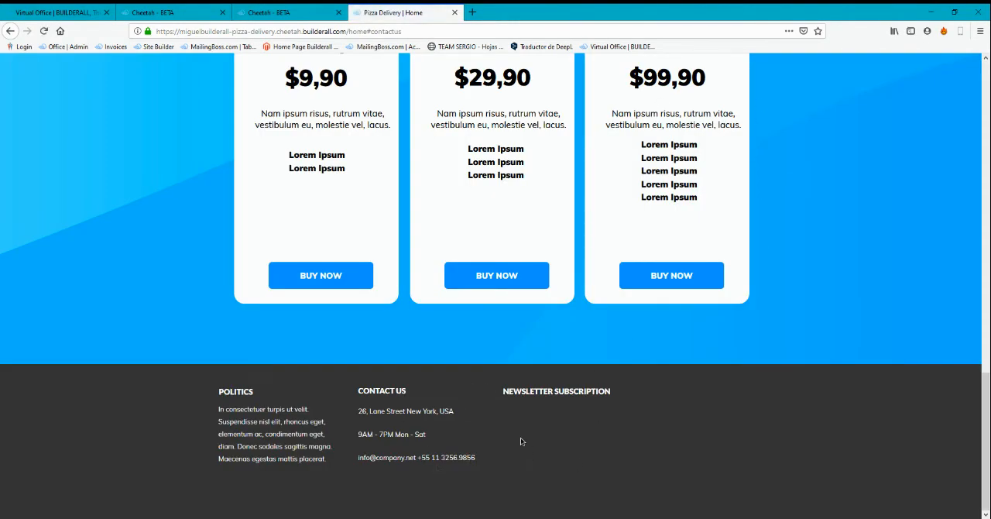
Return to the Cheetah editor, dismiss the publishing message and increase the dark footer panel's height to 558
left_click(282, 13)
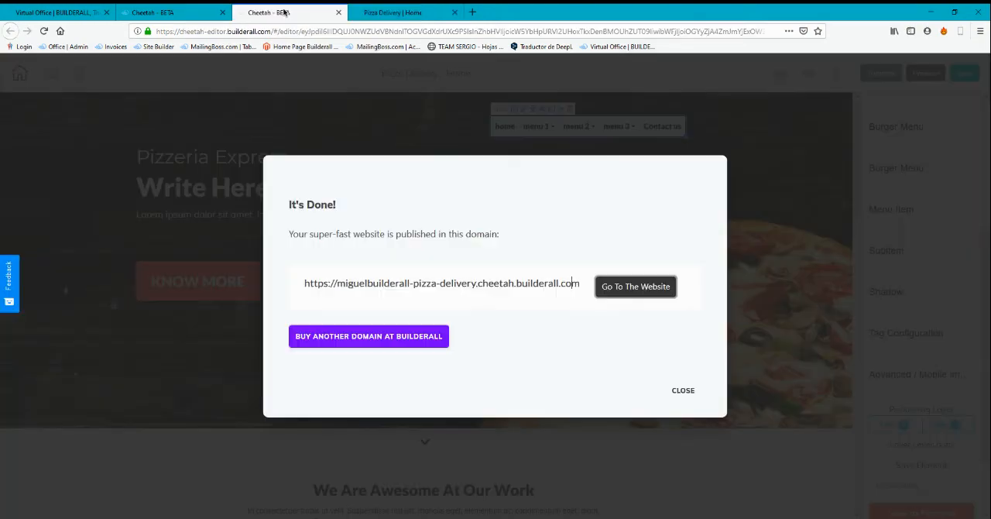
left_click(683, 390)
scroll(691, 388, "down", 15)
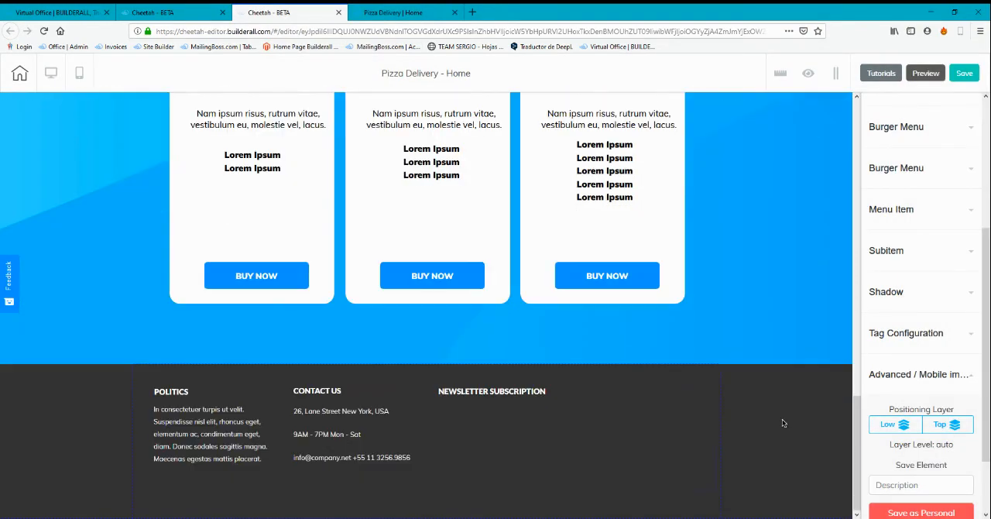
left_click(781, 422)
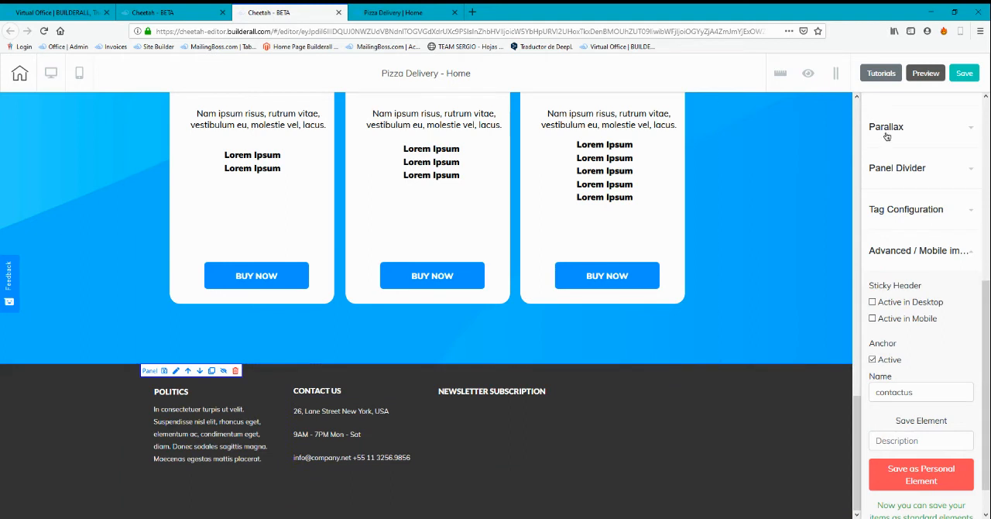
scroll(886, 136, "up", 5)
left_click(878, 179)
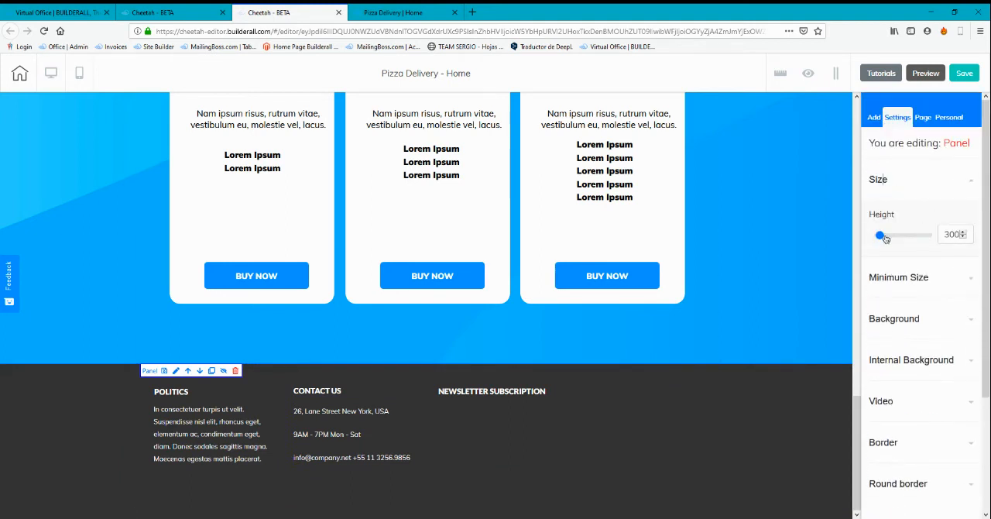
left_click_drag(886, 238, 888, 236)
Move the footer's Politics and Contact us texts lower, and shift the Newsletter Subscription box down slightly and make it taller
scroll(739, 328, "down", 3)
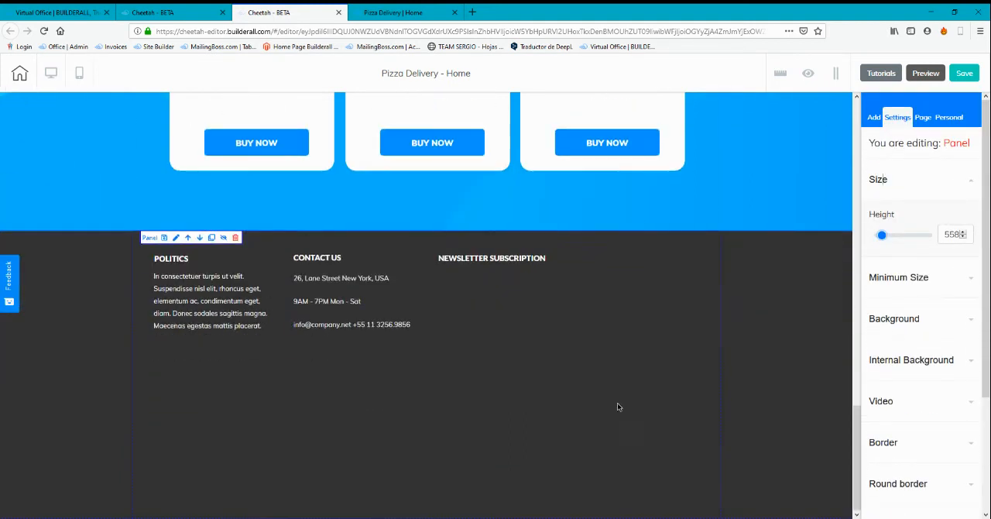
left_click_drag(245, 259, 237, 331)
mouse_move(355, 258)
left_mouse_down()
mouse_move(359, 290)
mouse_move(359, 264)
left_mouse_up()
left_click_drag(420, 316, 418, 387)
mouse_move(547, 285)
left_mouse_down()
mouse_move(550, 306)
mouse_move(548, 295)
left_mouse_up()
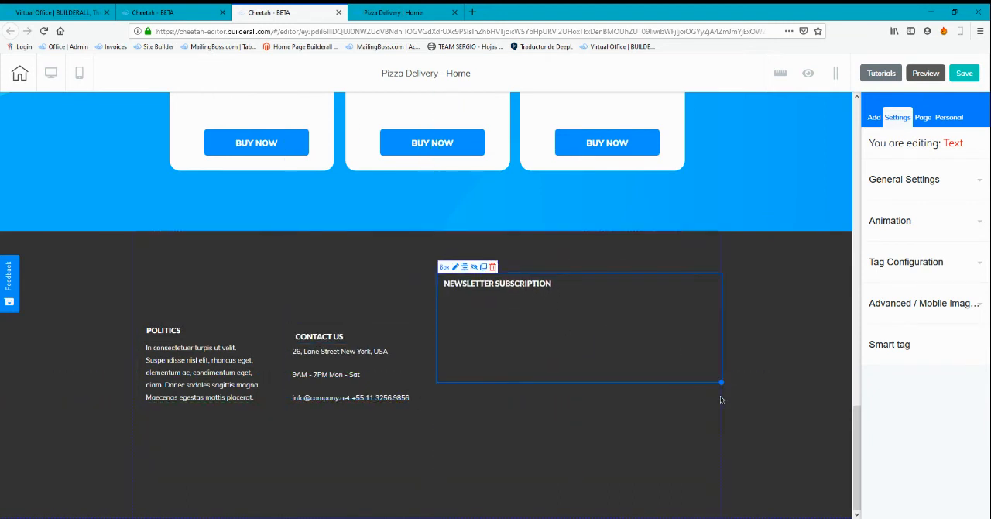
left_click_drag(721, 382, 710, 480)
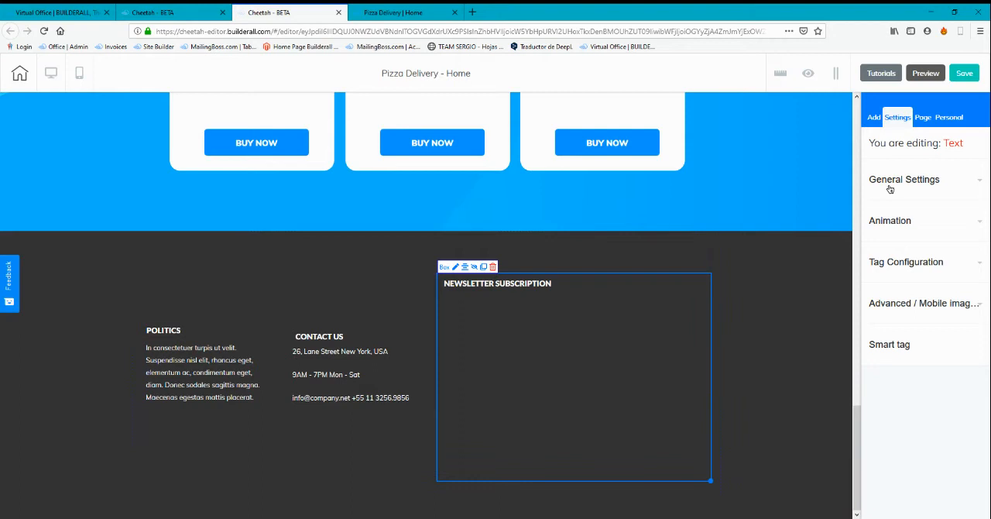
Add the ready-made contact form with the white, blue-outlined Submit button to the footer's Newsletter Subscription area
left_click(875, 120)
left_click(920, 168)
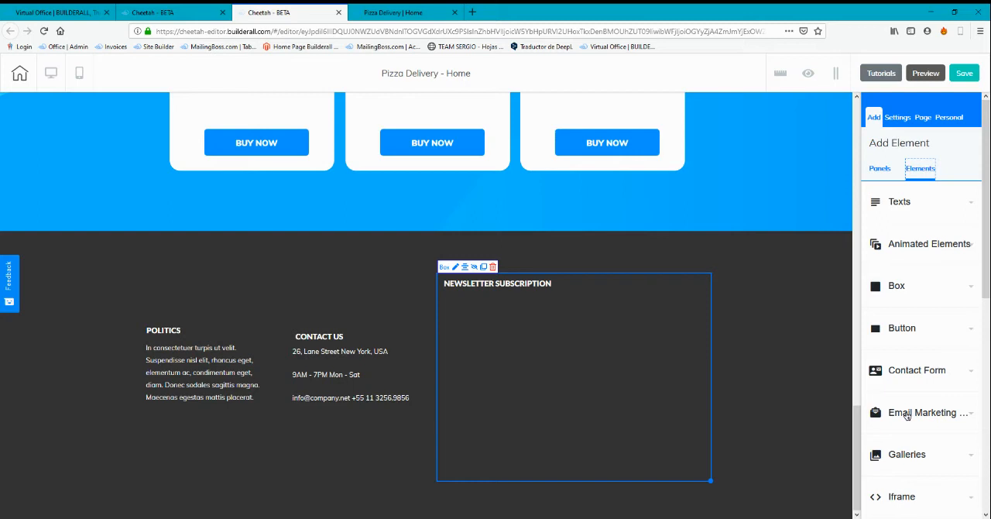
left_click(933, 373)
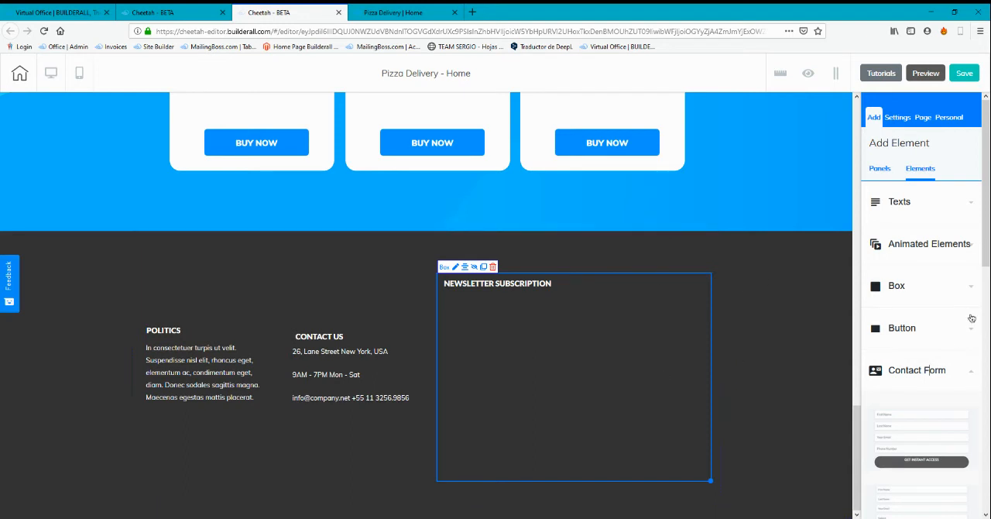
scroll(854, 312, "down", 2)
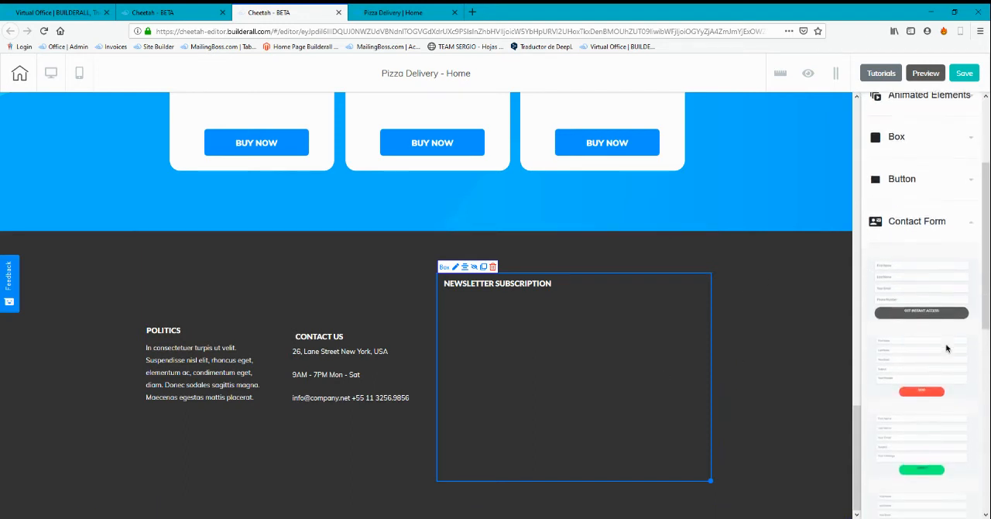
scroll(945, 342, "down", 4)
scroll(931, 385, "up", 1)
scroll(931, 384, "up", 2)
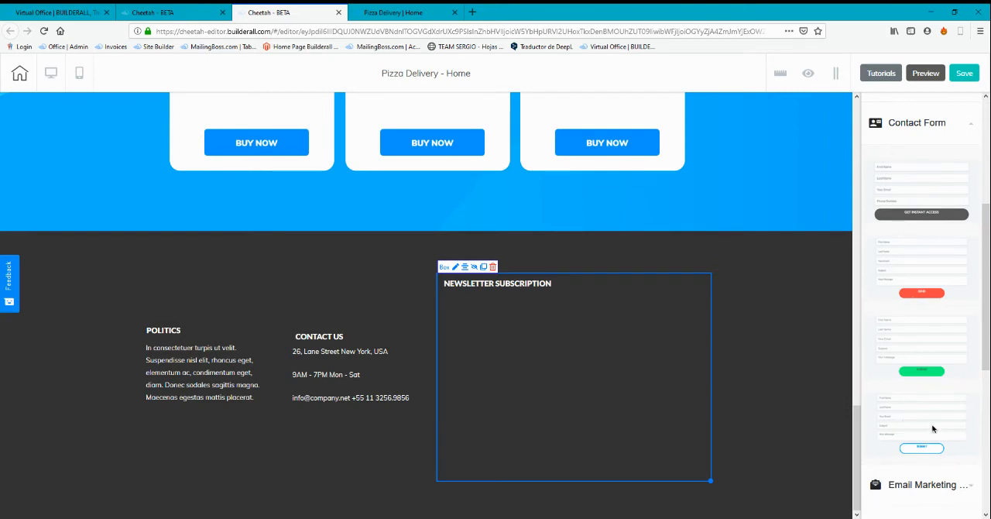
left_click_drag(929, 426, 596, 350)
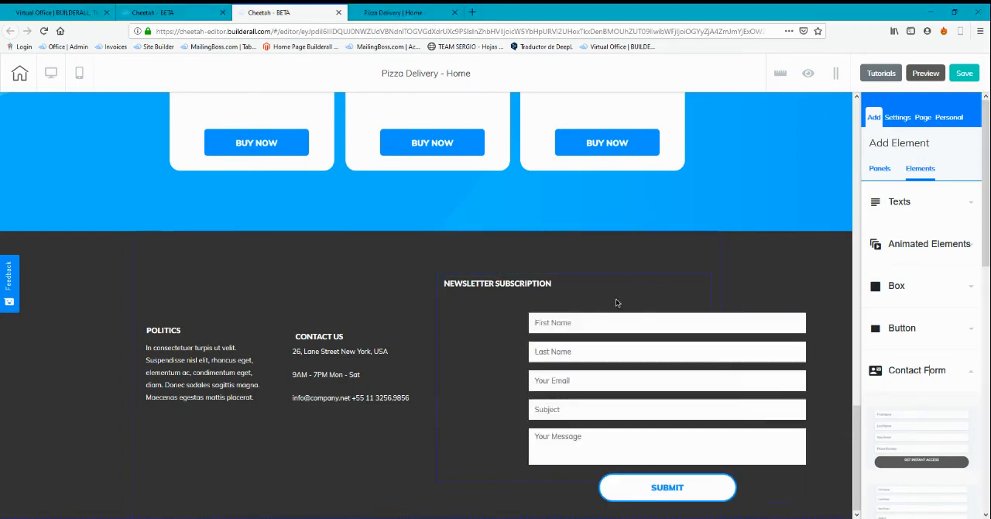
Align the contact form under the Newsletter Subscription heading and narrow it to fit the box's width
left_click_drag(647, 375, 530, 376)
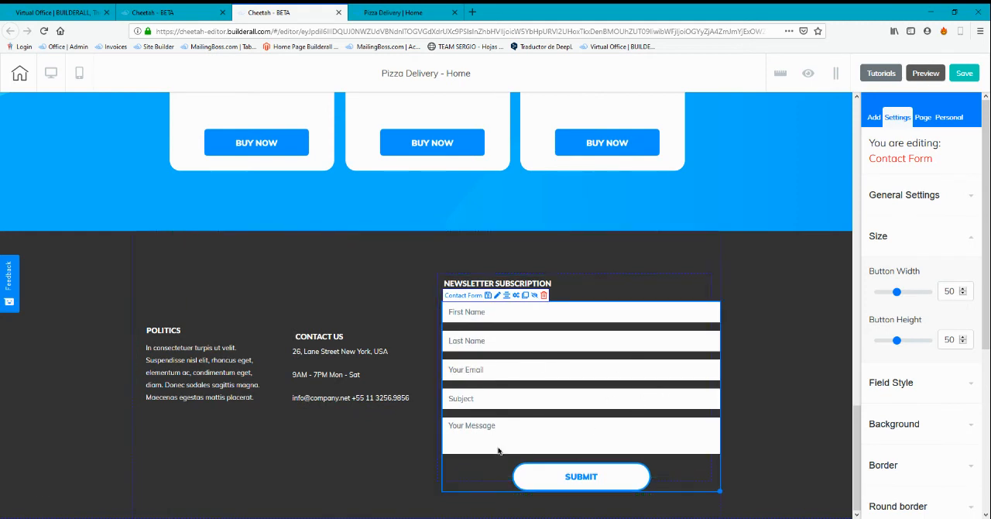
mouse_move(719, 491)
left_mouse_down()
mouse_move(697, 484)
mouse_move(712, 478)
left_mouse_up()
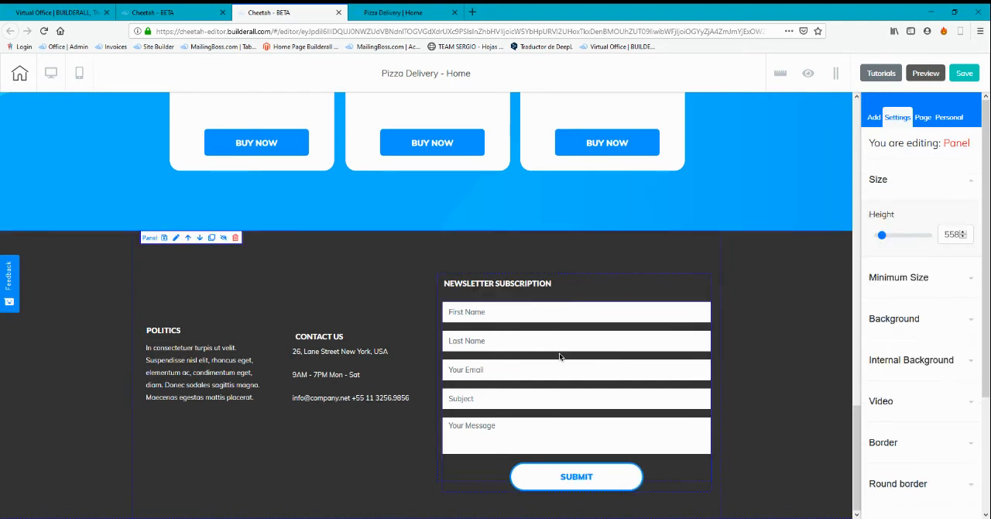
left_click_drag(572, 348, 571, 346)
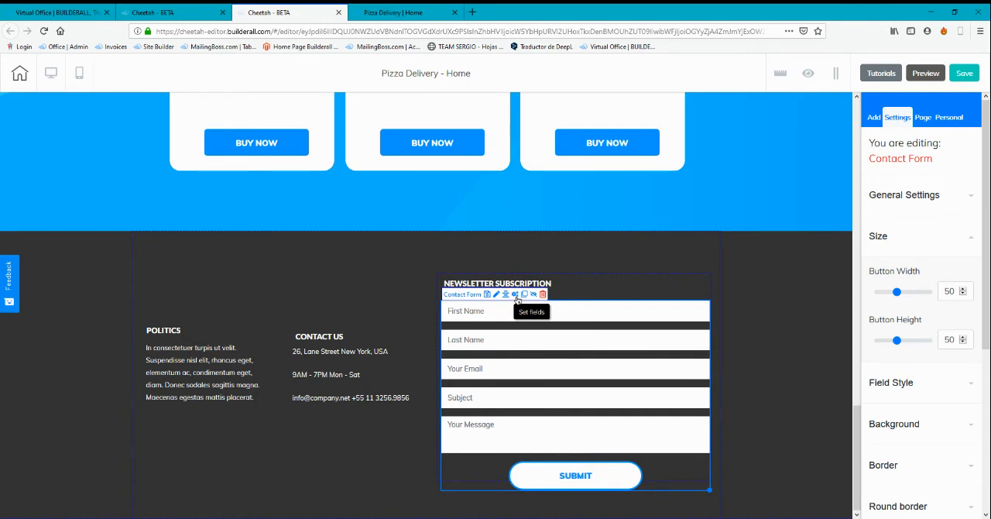
Open the contact form's field settings and enter the receiving e-mail address
left_click(515, 295)
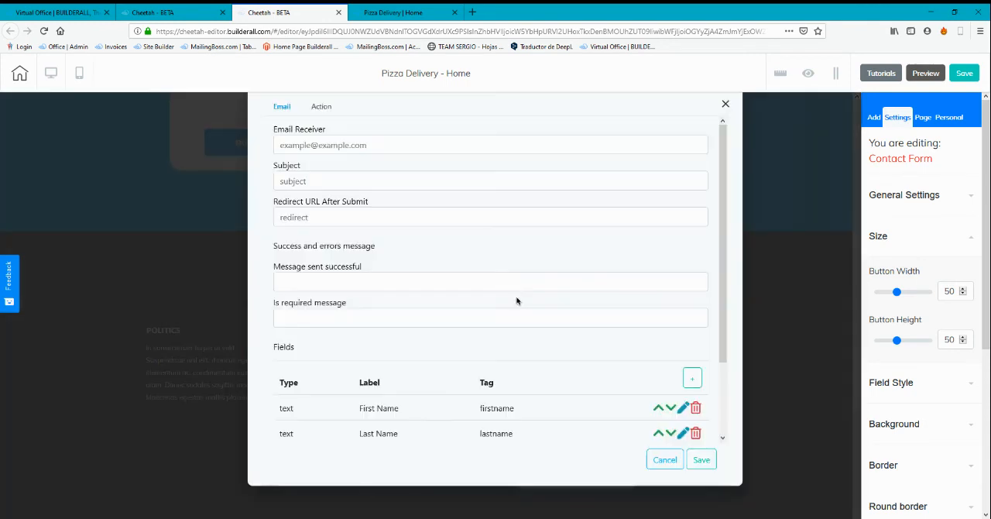
left_click(326, 145)
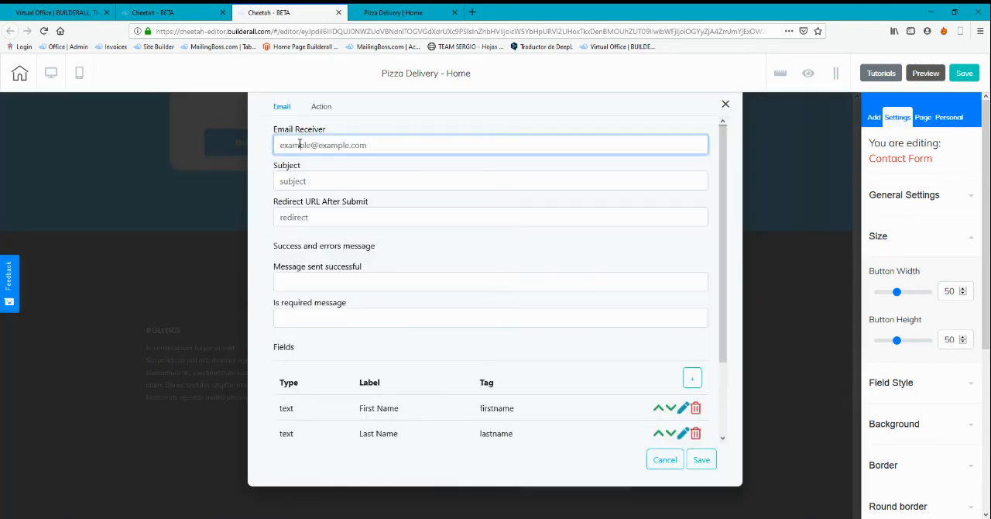
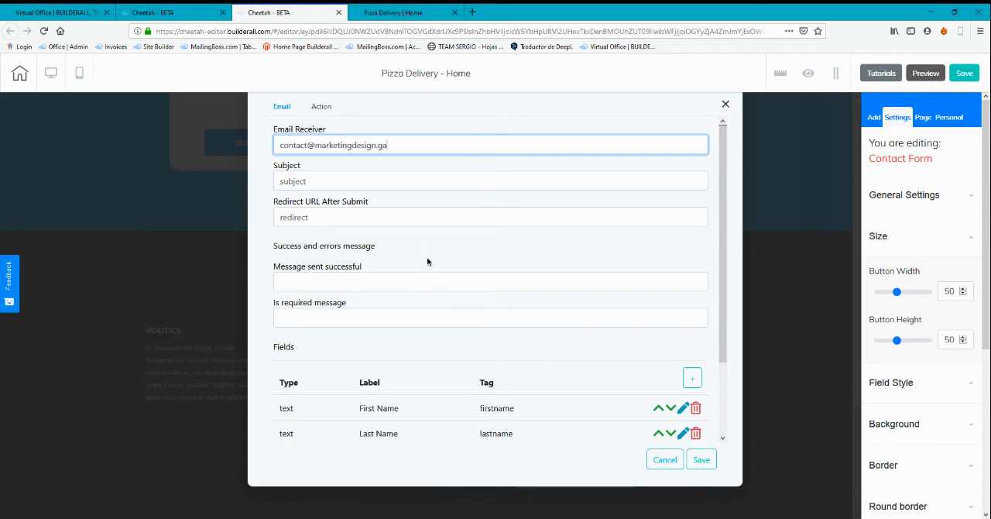
Set the contact form's successful-sending message to "Message sent!" and save the form settings
left_click(326, 282)
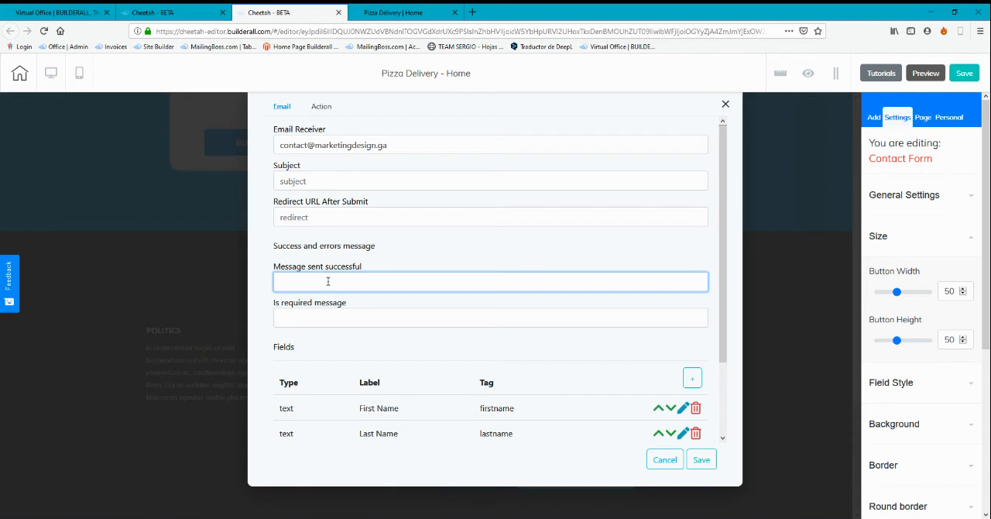
type("messag")
key("BackSpace")
key("BackSpace")
key("BackSpace")
key("BackSpace")
key("BackSpace")
key("BackSpace")
type("Message sent!.")
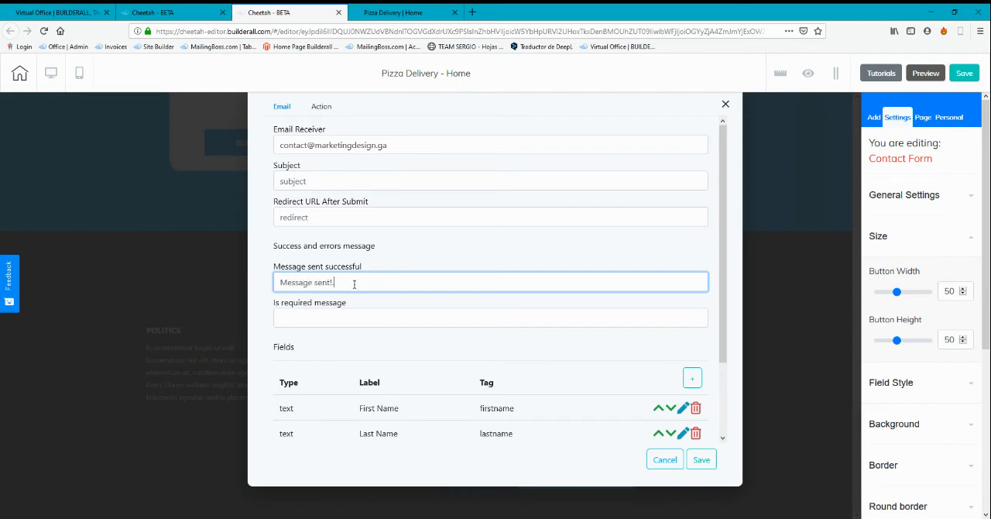
left_click(701, 461)
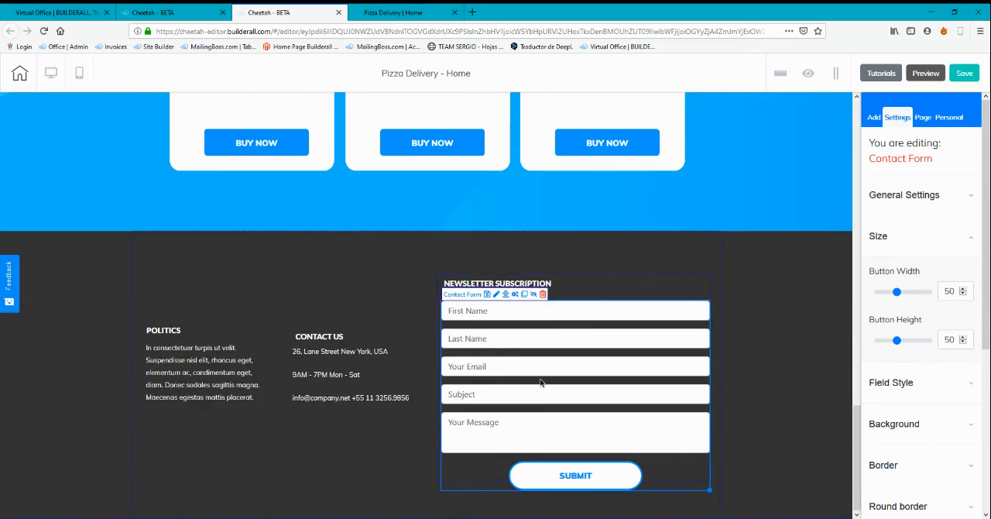
Review the page's sections from the footer back up to the pizza header
scroll(540, 381, "up", 8)
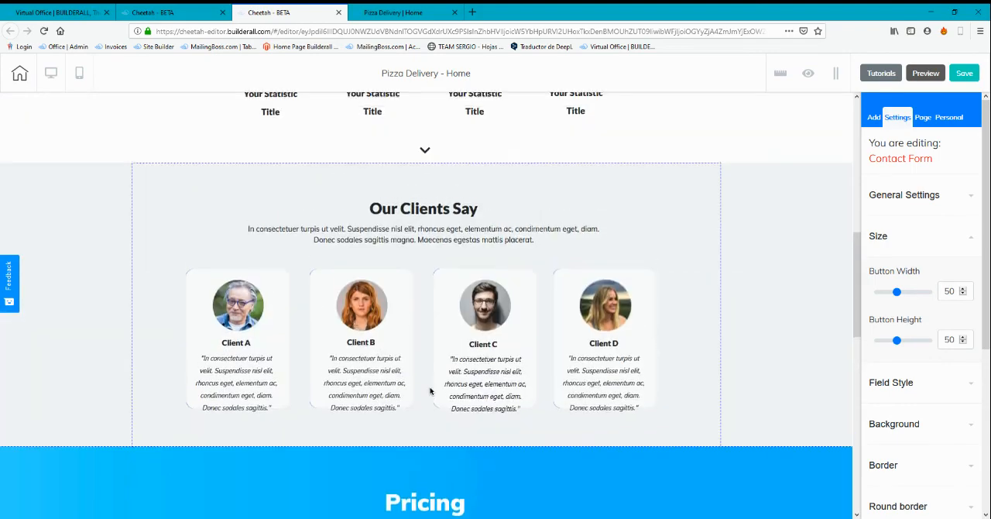
scroll(432, 391, "up", 2)
scroll(480, 364, "down", 3)
scroll(513, 348, "up", 3)
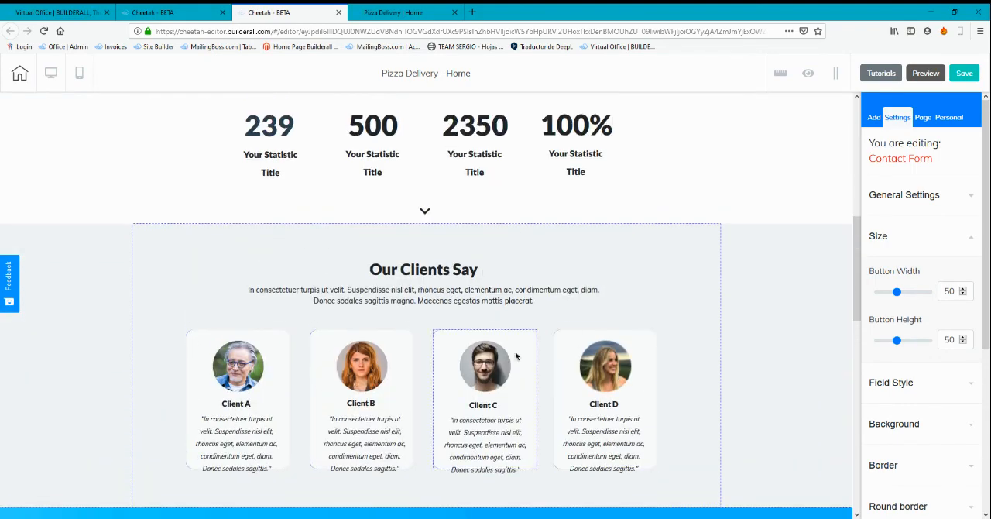
scroll(516, 355, "up", 3)
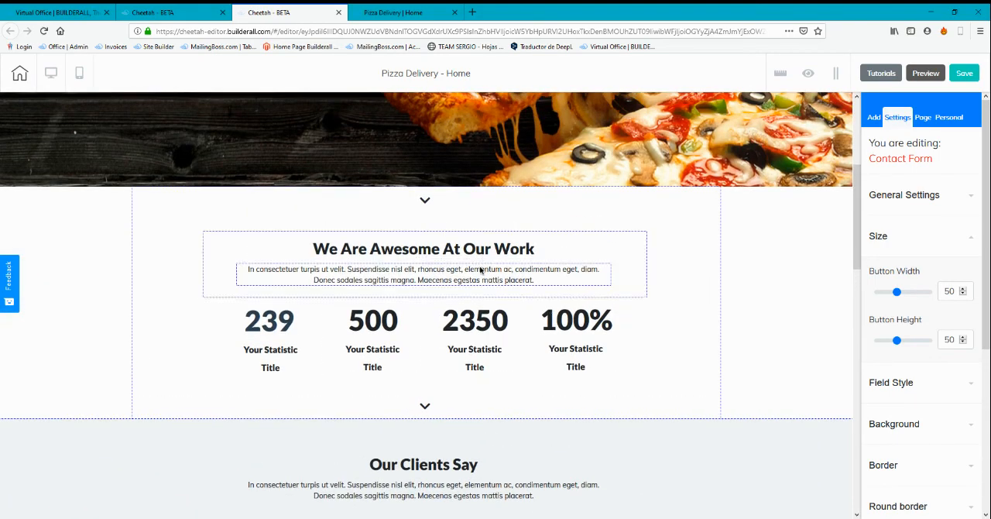
scroll(608, 326, "up", 3)
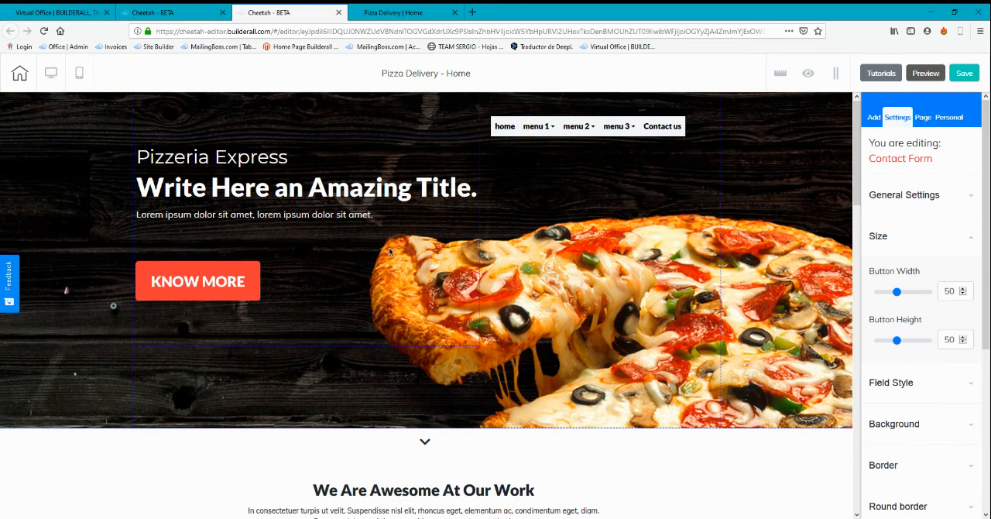
Browse the elements that can be added, examining the animated elements, the box designs and the remaining element categories
left_click(874, 118)
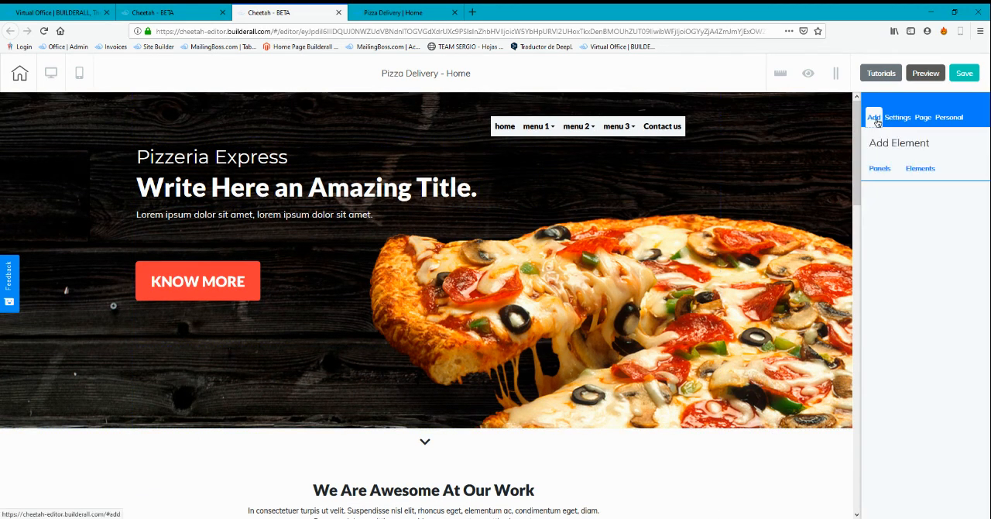
left_click(919, 168)
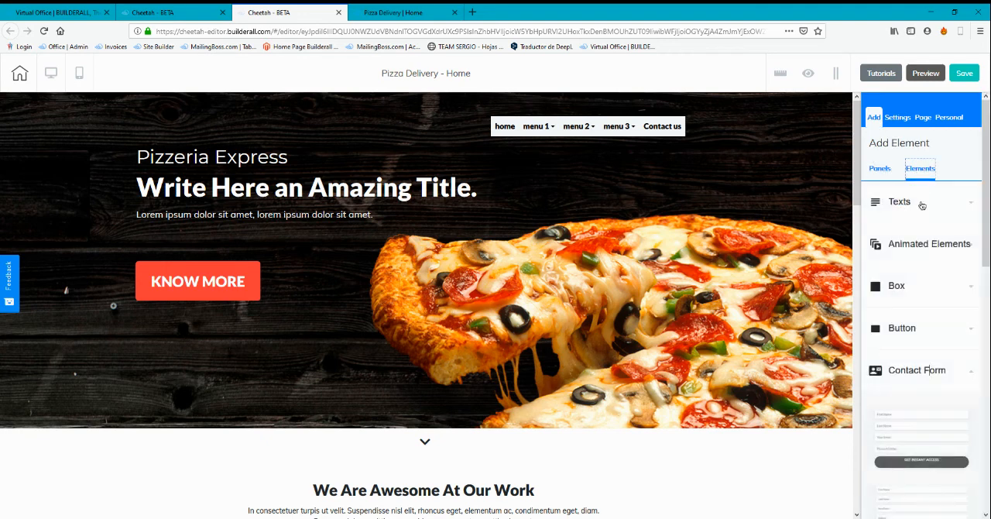
left_click(920, 250)
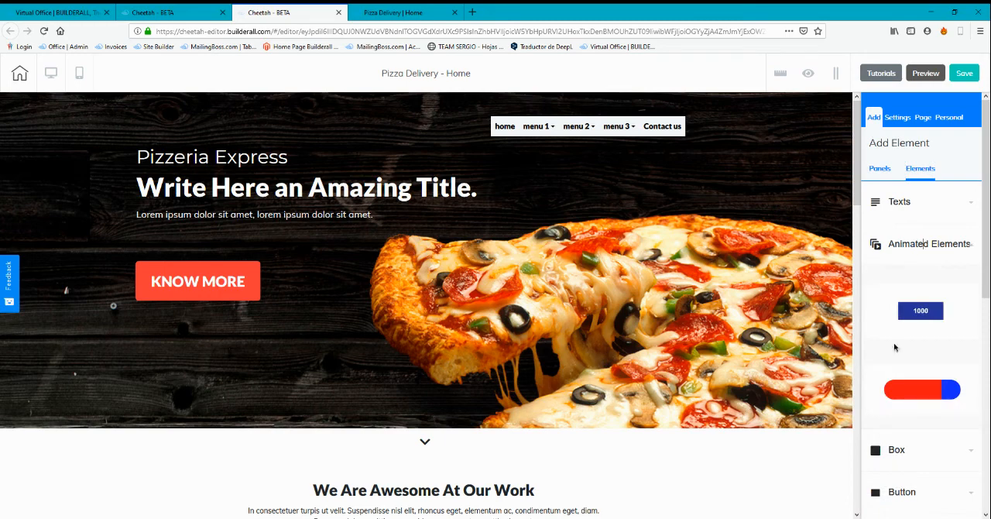
scroll(805, 372, "down", 6)
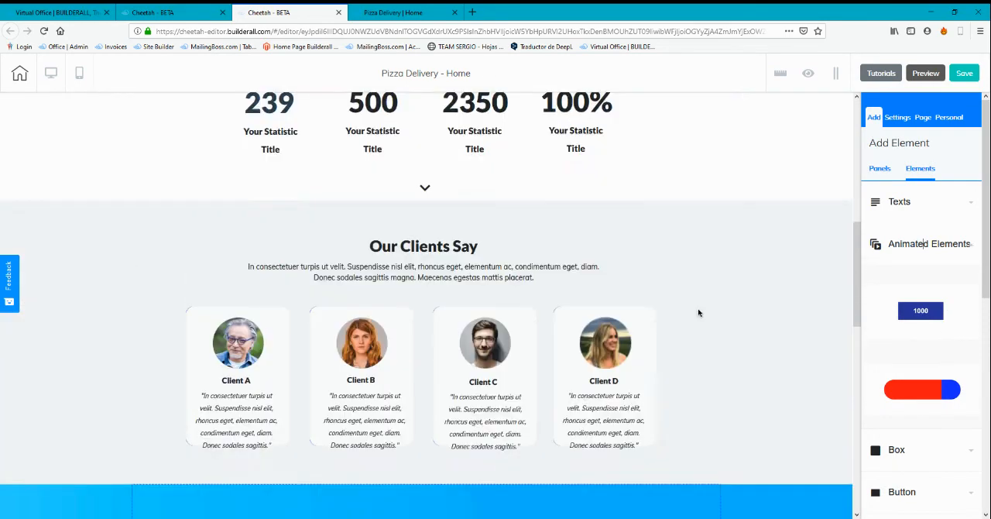
scroll(699, 310, "up", 1)
scroll(348, 185, "up", 1)
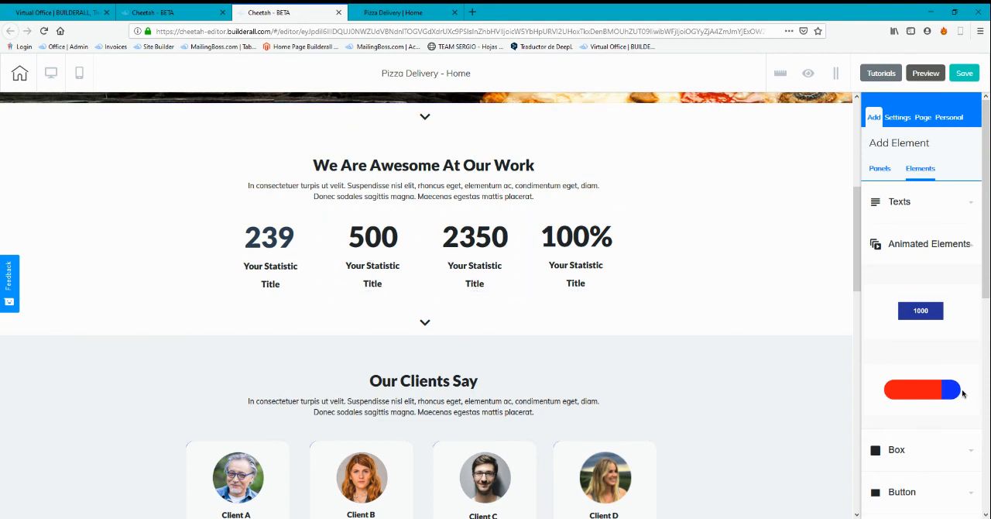
scroll(918, 289, "down", 3)
left_click(935, 207)
scroll(931, 310, "down", 5)
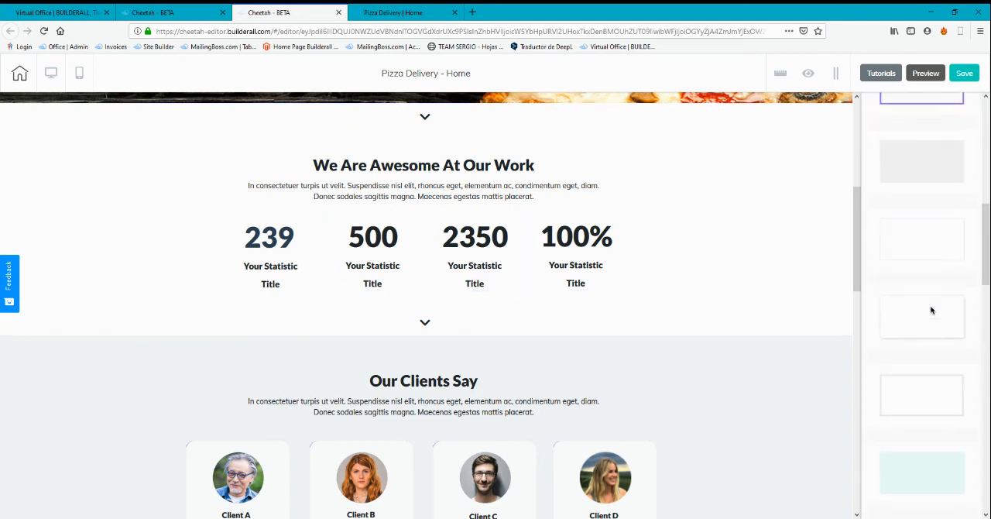
scroll(932, 311, "down", 3)
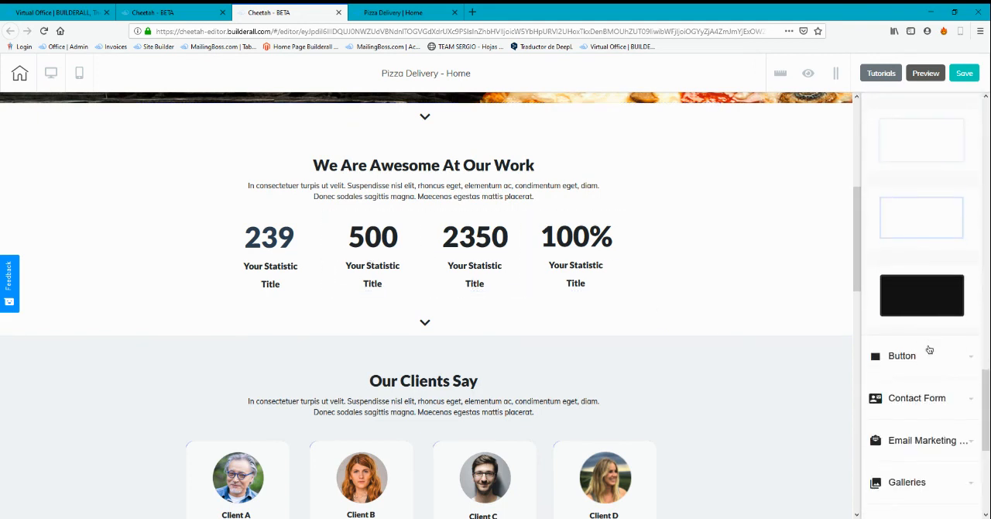
scroll(927, 325, "down", 3)
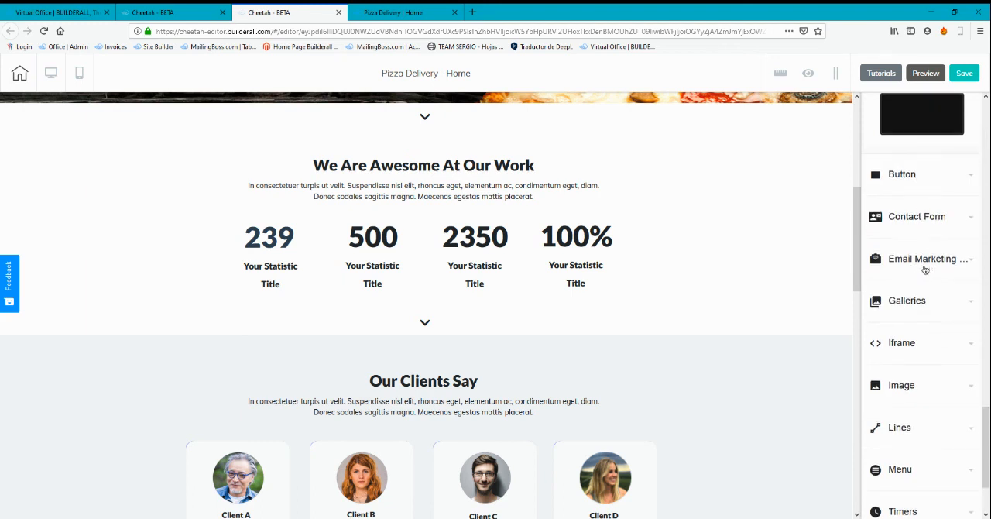
scroll(921, 268, "down", 1)
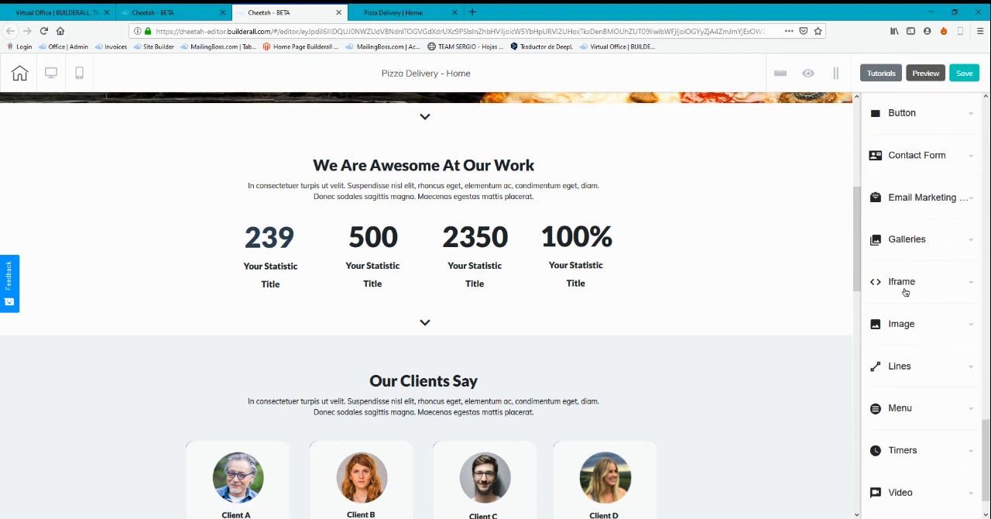
scroll(916, 294, "down", 1)
scroll(915, 297, "down", 1)
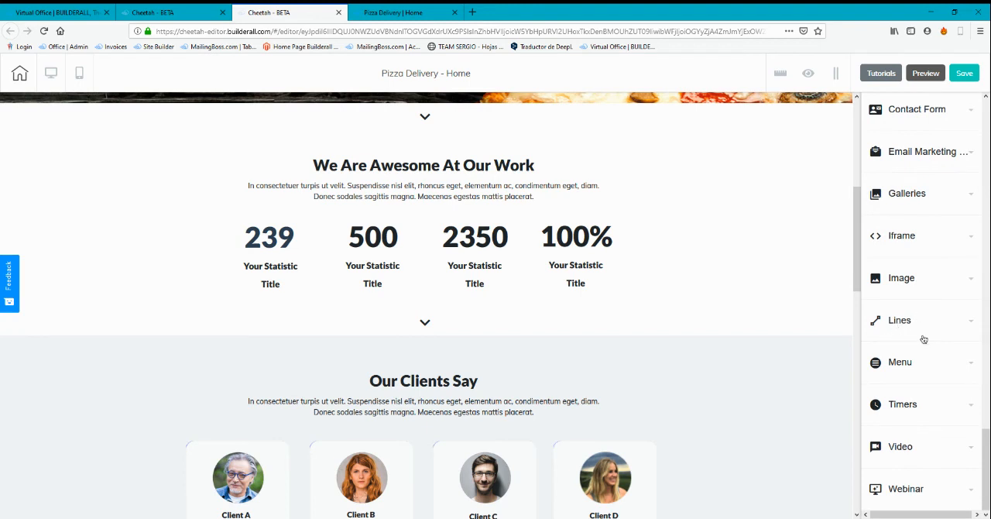
Examine the available timer designs, video sources and webinar element
left_click(927, 408)
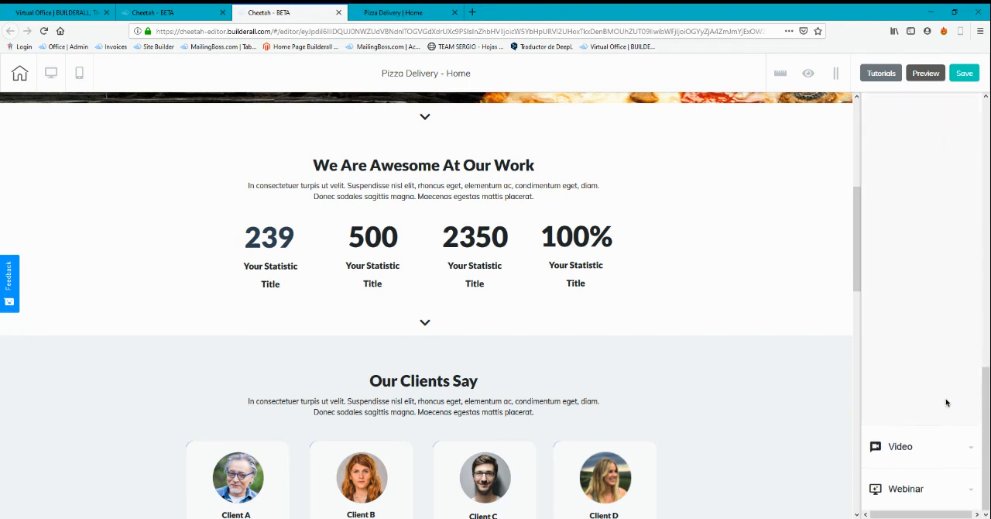
scroll(942, 267, "up", 4)
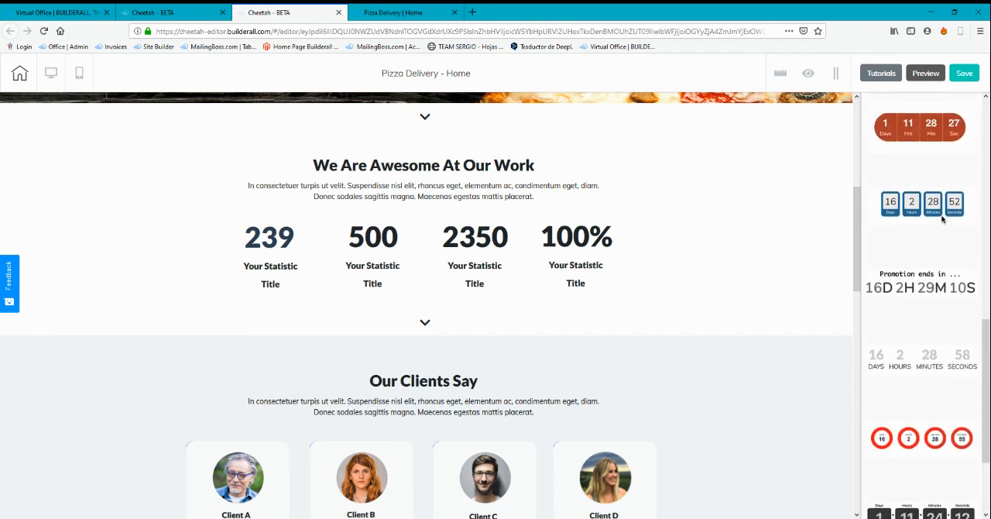
scroll(924, 310, "down", 6)
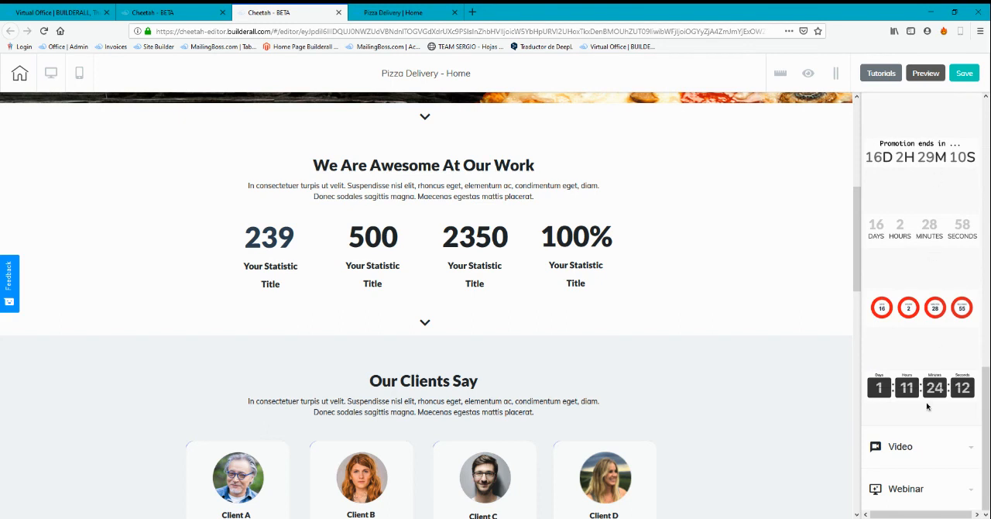
left_click(890, 446)
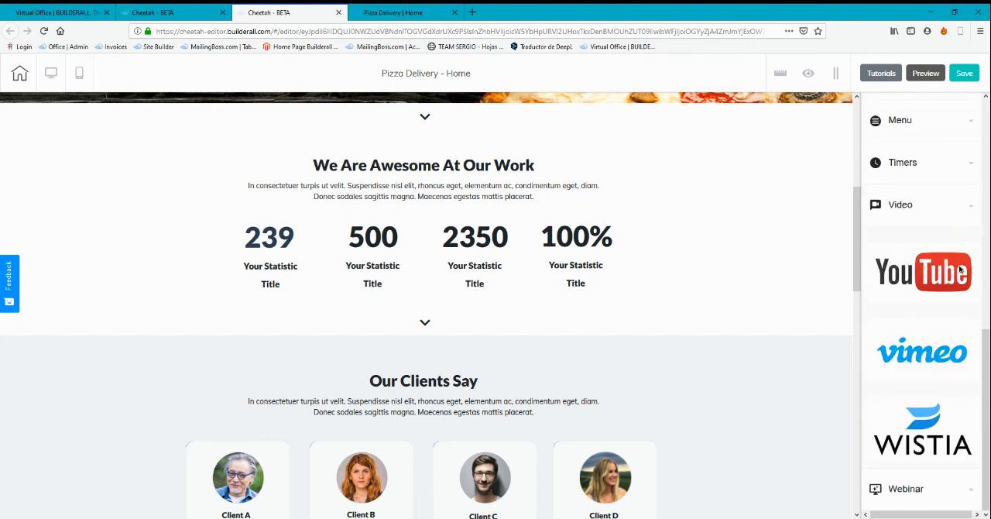
left_click(920, 491)
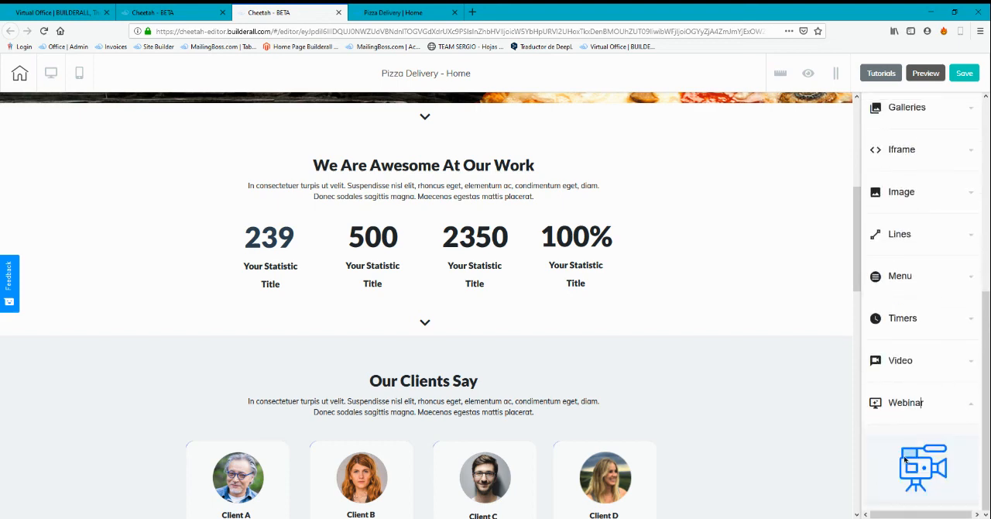
Save the Pizza Delivery page, publish the site and open the published website
scroll(741, 332, "up", 5)
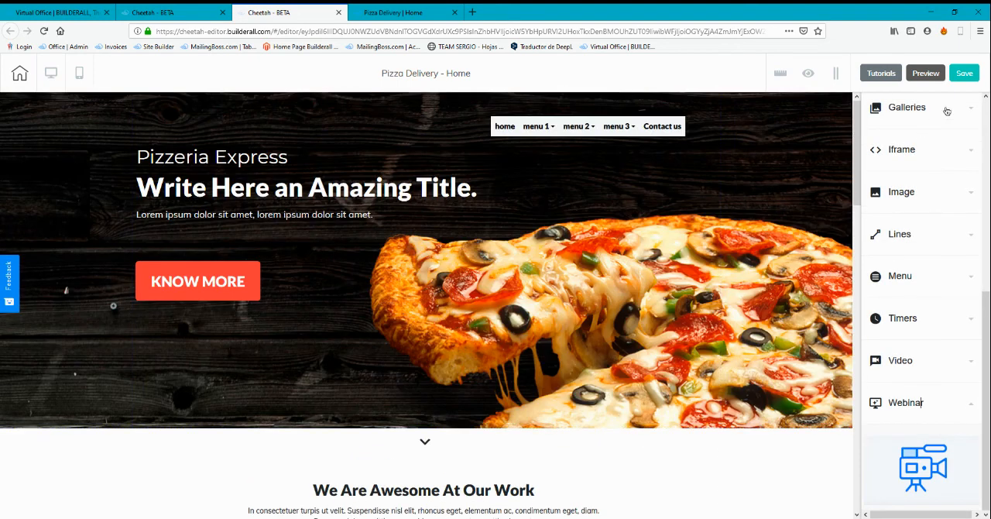
left_click(966, 76)
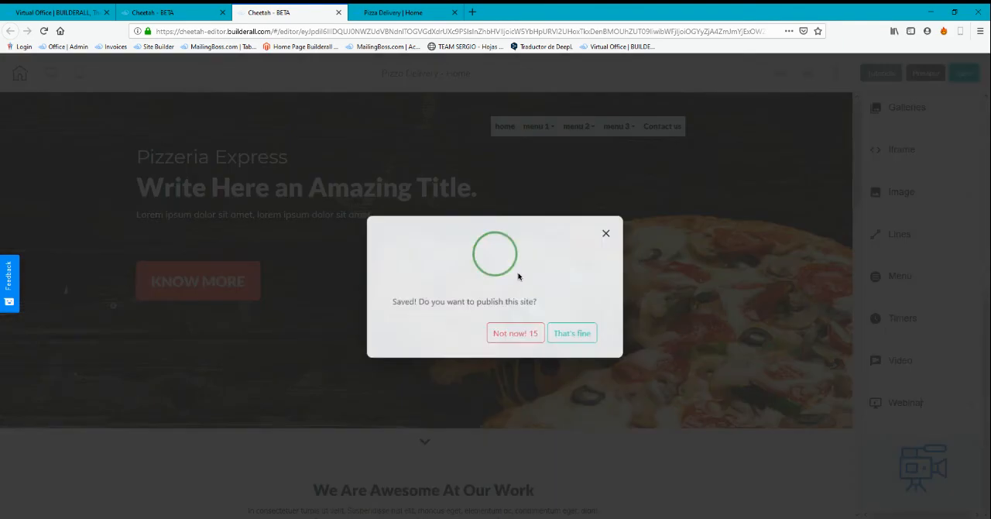
left_click(573, 332)
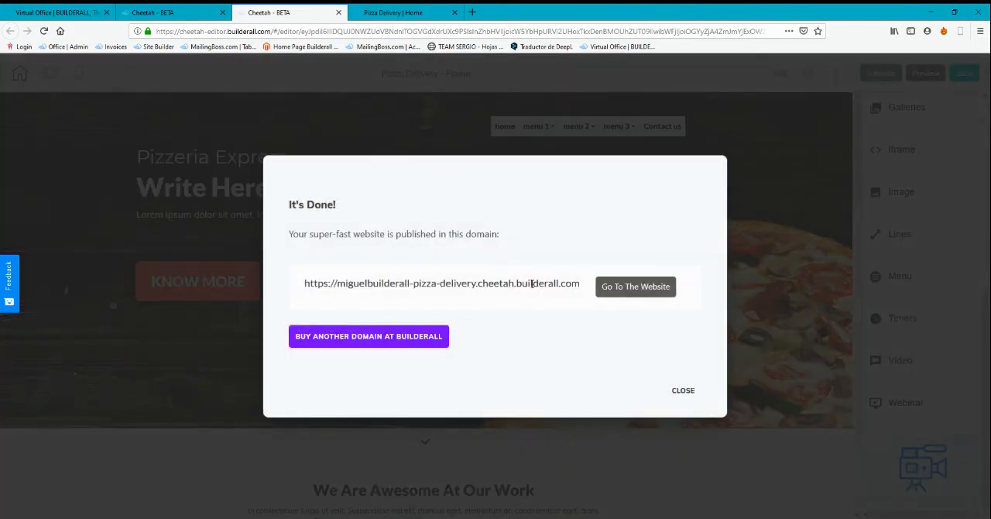
left_click(634, 284)
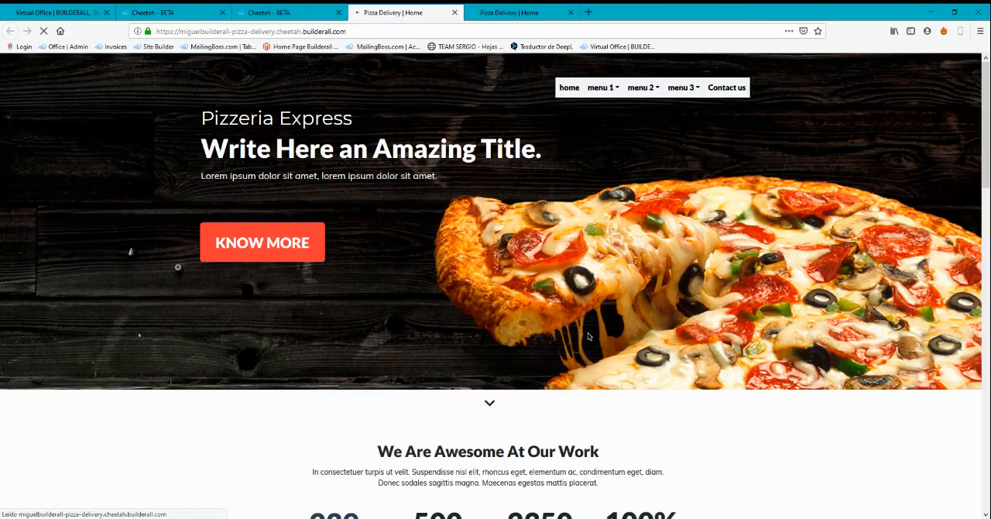
Check the published page down to its footer contact form, and examine the site's web address
scroll(526, 207, "down", 15)
scroll(527, 206, "down", 8)
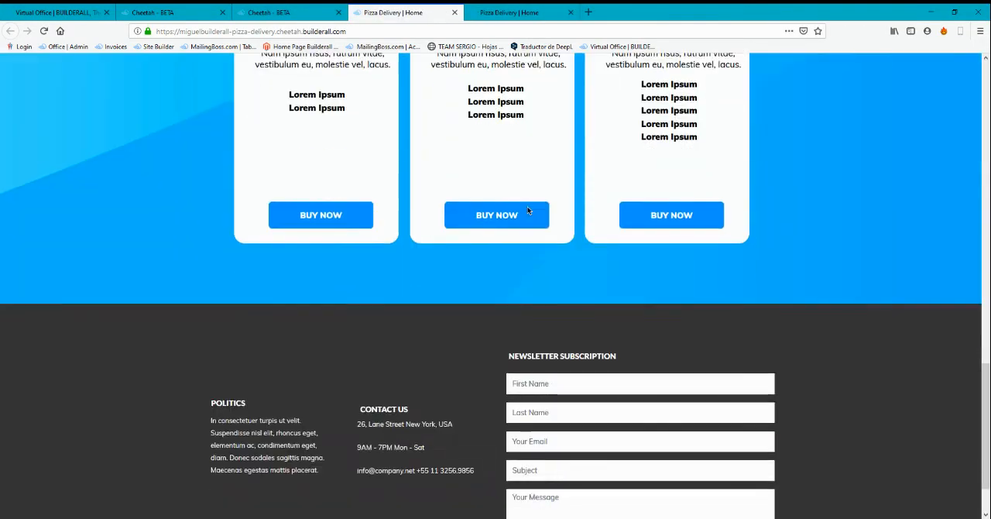
scroll(584, 335, "up", 20)
scroll(567, 336, "up", 2)
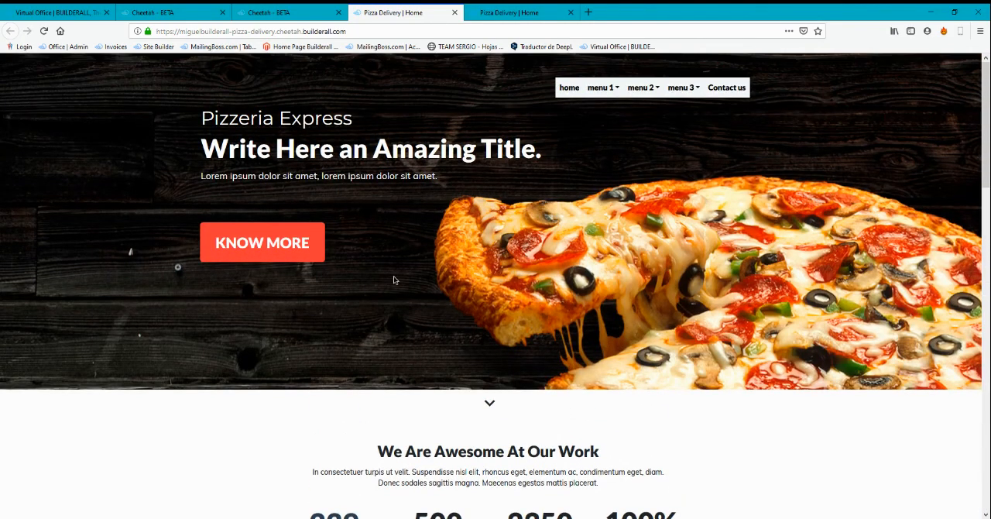
left_click_drag(345, 31, 183, 33)
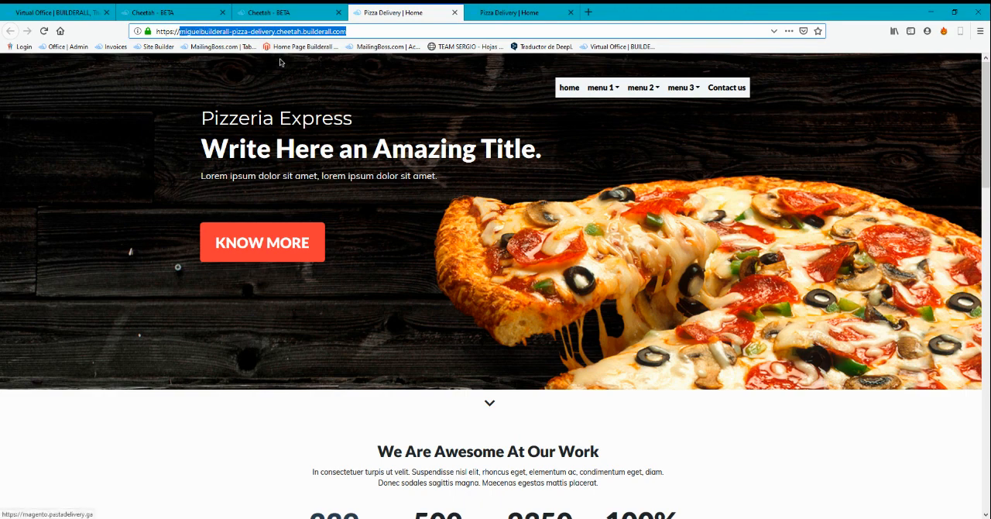
left_click(368, 34)
Return to the Cheetah editor, view the options for connecting another domain, and switch back to the published site
left_click(329, 13)
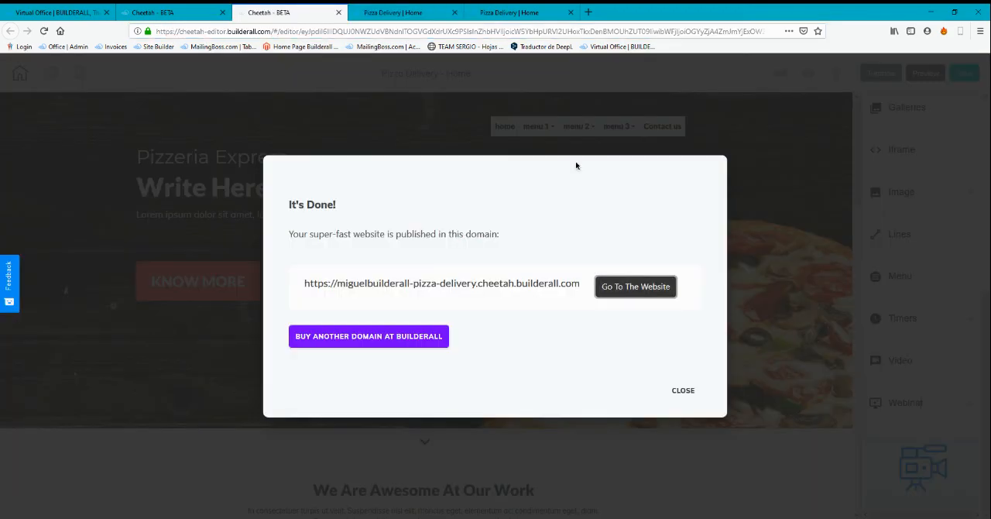
left_click(392, 339)
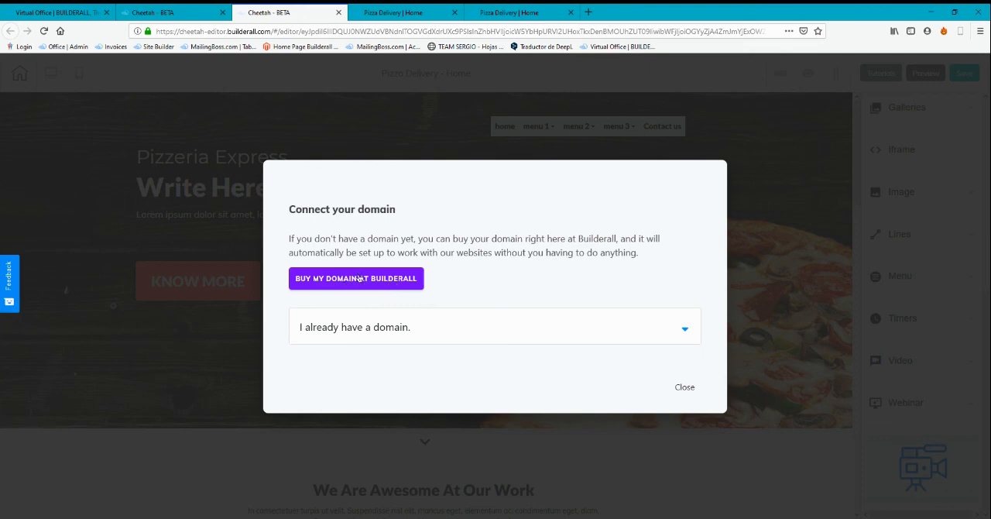
left_click(391, 11)
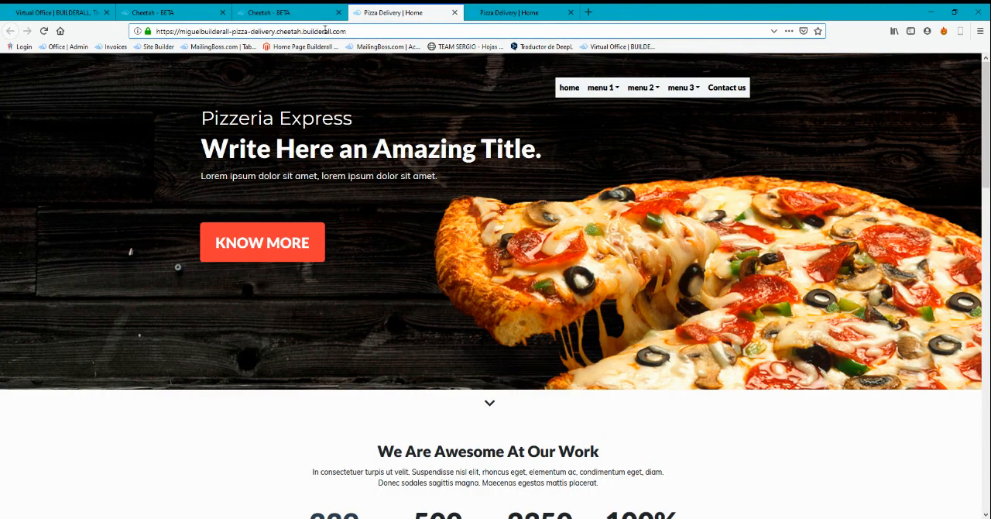
Highlight the published site's web address, and open the instructions for connecting an already owned domain in the Cheetah editor
left_click_drag(332, 31, 178, 31)
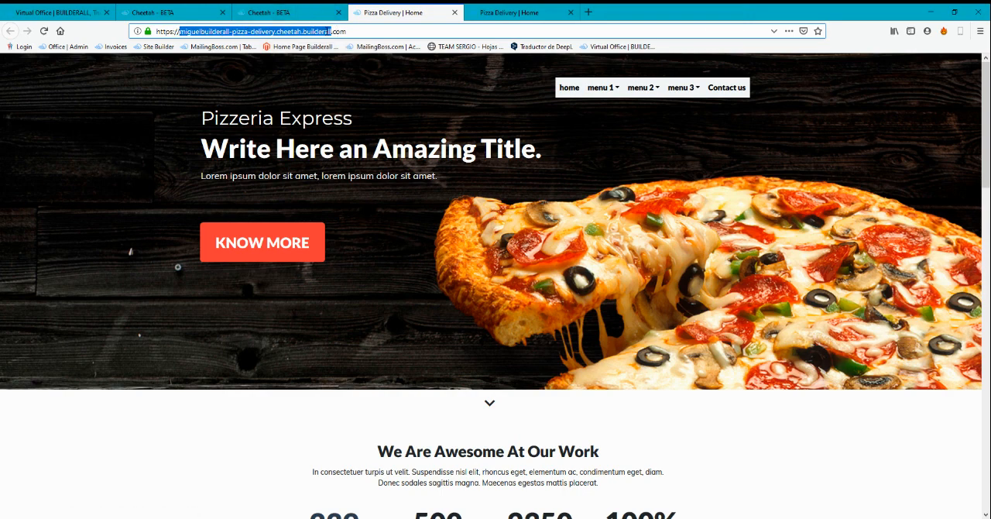
left_click(332, 15)
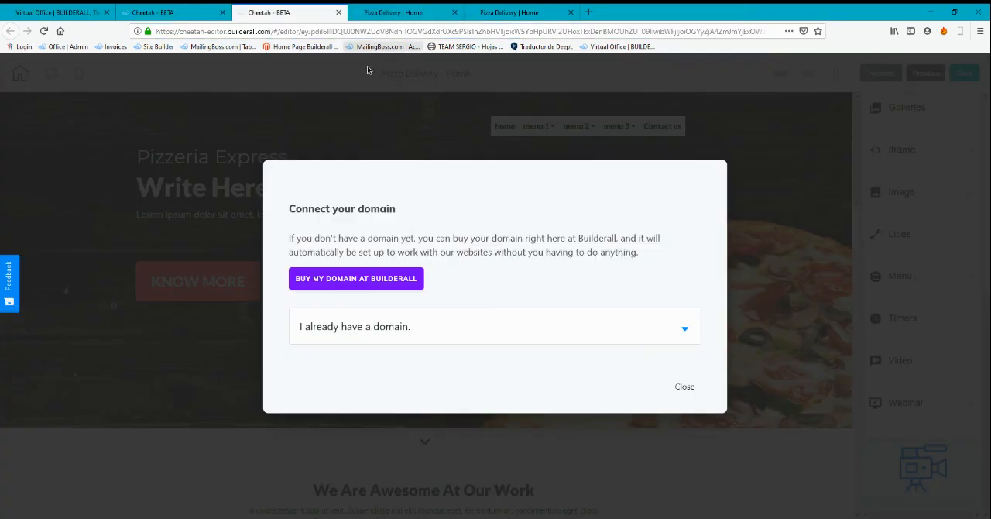
left_click(510, 337)
scroll(452, 383, "down", 3)
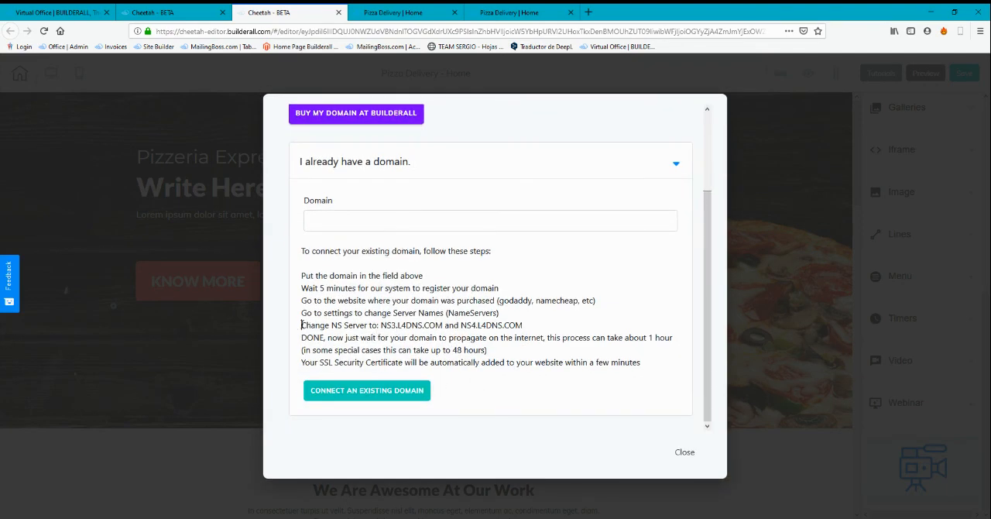
Examine the name server instruction for existing domains and place the cursor in the empty Domain field
left_click_drag(301, 325, 528, 332)
left_click(360, 327)
left_click(487, 256)
left_click(456, 225)
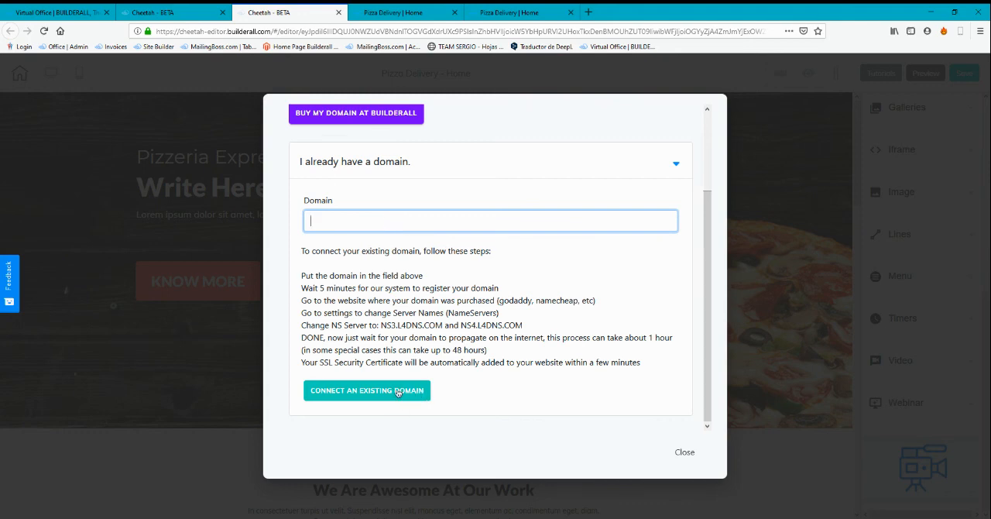
Review the options for buying or connecting a domain, close the dialog without connecting one, and return to the published Pizza Delivery page
scroll(478, 329, "up", 1)
scroll(480, 331, "down", 1)
scroll(487, 337, "up", 1)
scroll(489, 337, "up", 1)
scroll(488, 337, "down", 2)
left_click(683, 452)
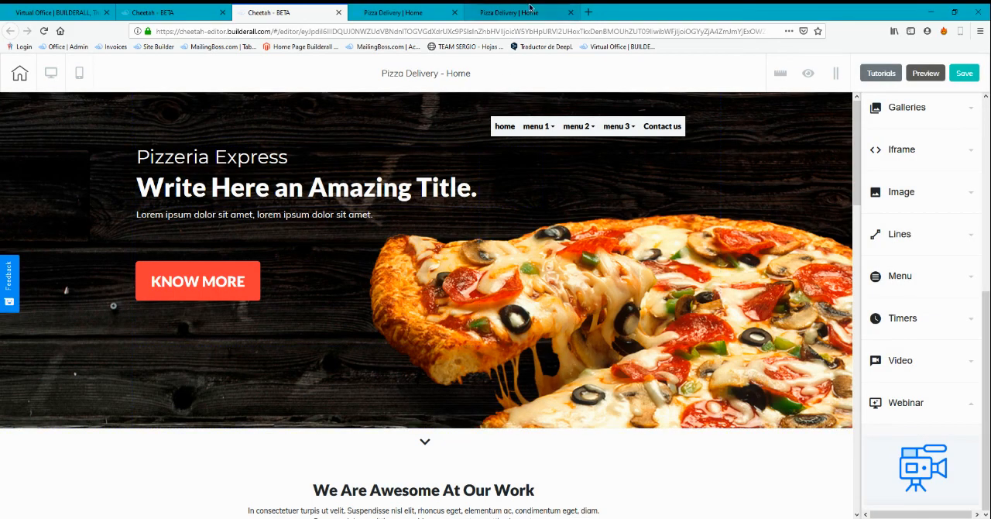
left_click(511, 12)
scroll(526, 283, "up", 20)
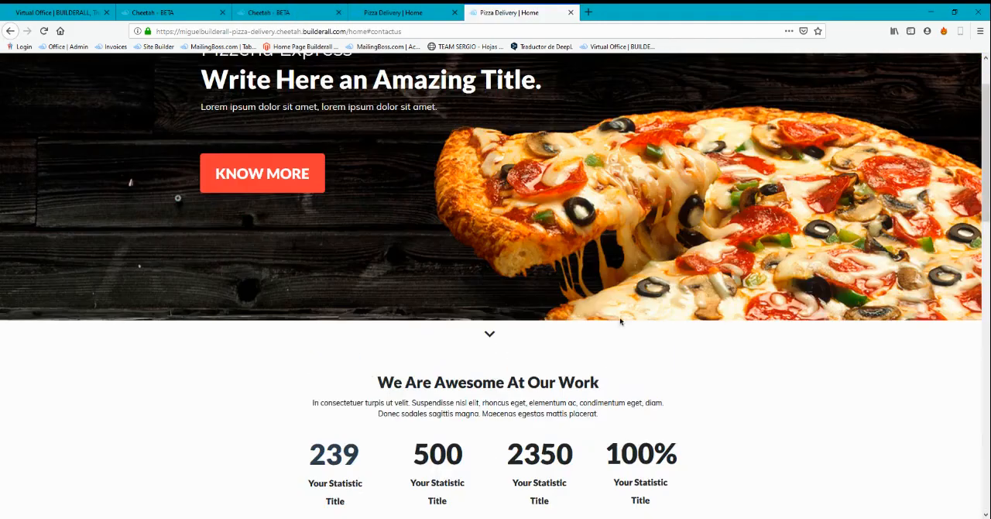